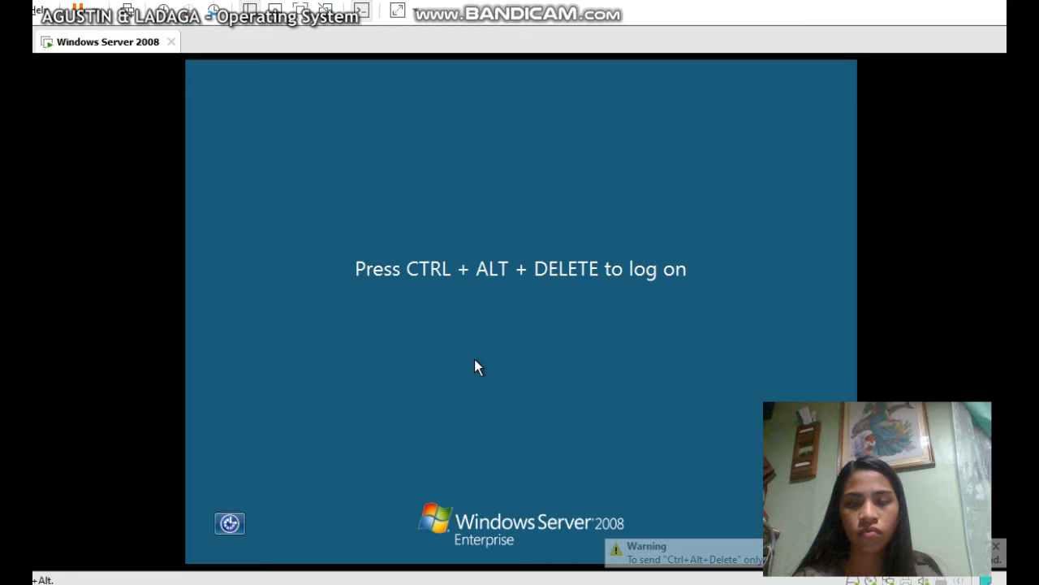
Log on to Windows Server 2008 as Administrator with the account password
{"action": "key", "text": "ctrl+alt+Delete"}
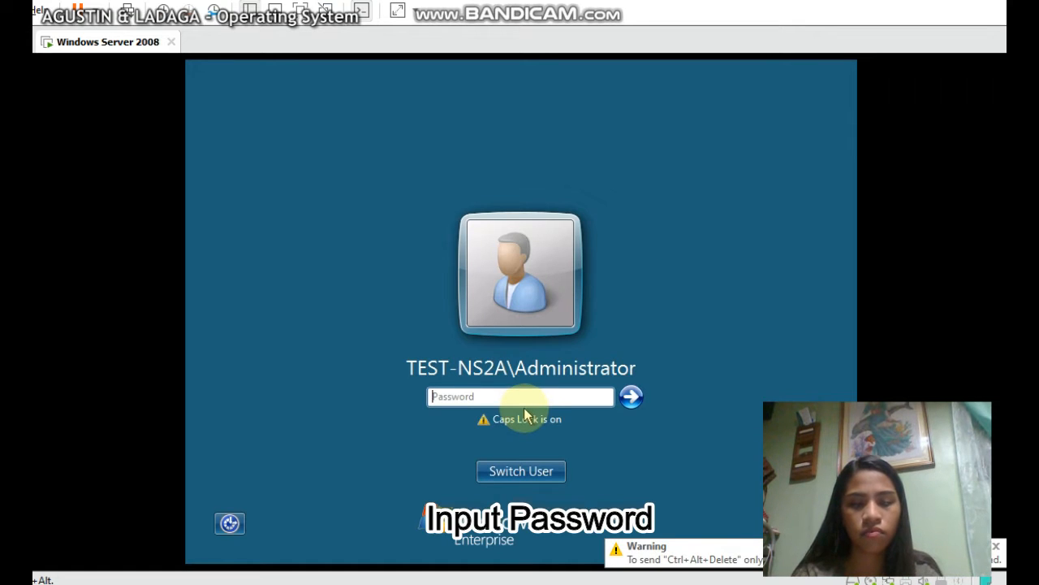
{"action": "type", "text": "************"}
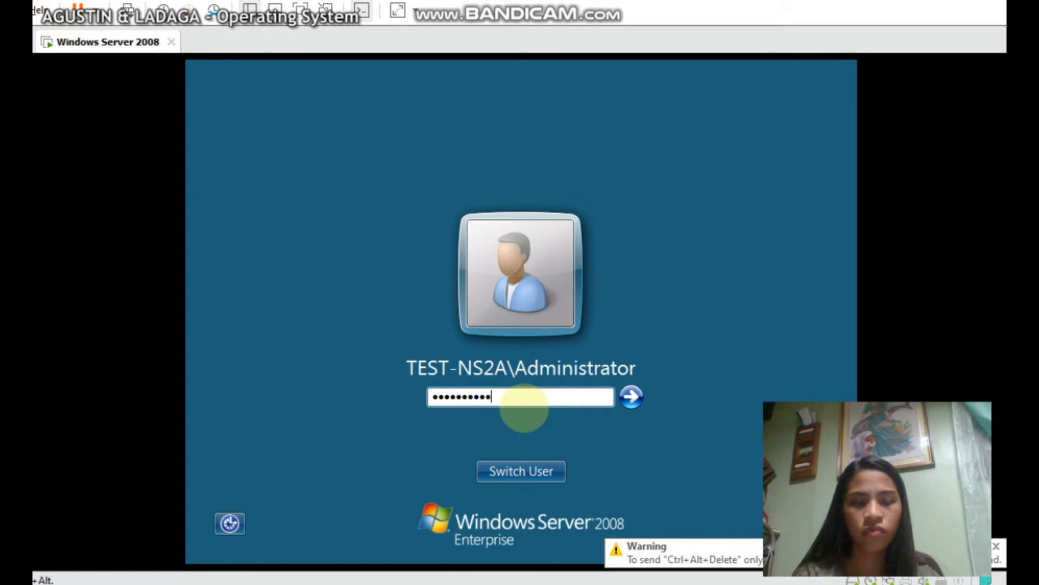
{"action": "left_click", "coordinate": [628, 401]}
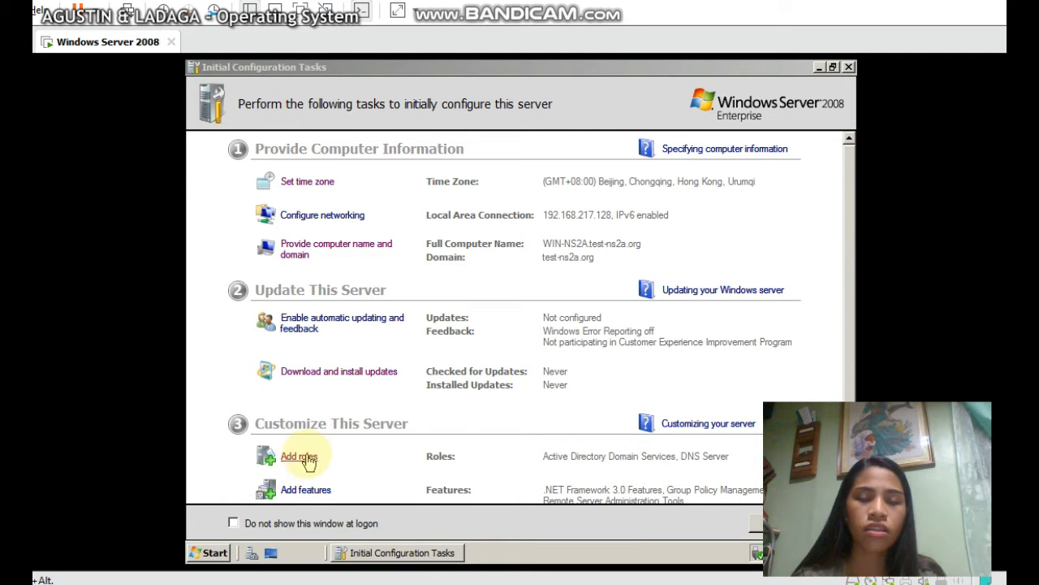
Select the DHCP Server role in the Add Roles Wizard and advance to its introduction page
{"action": "left_click", "coordinate": [307, 459]}
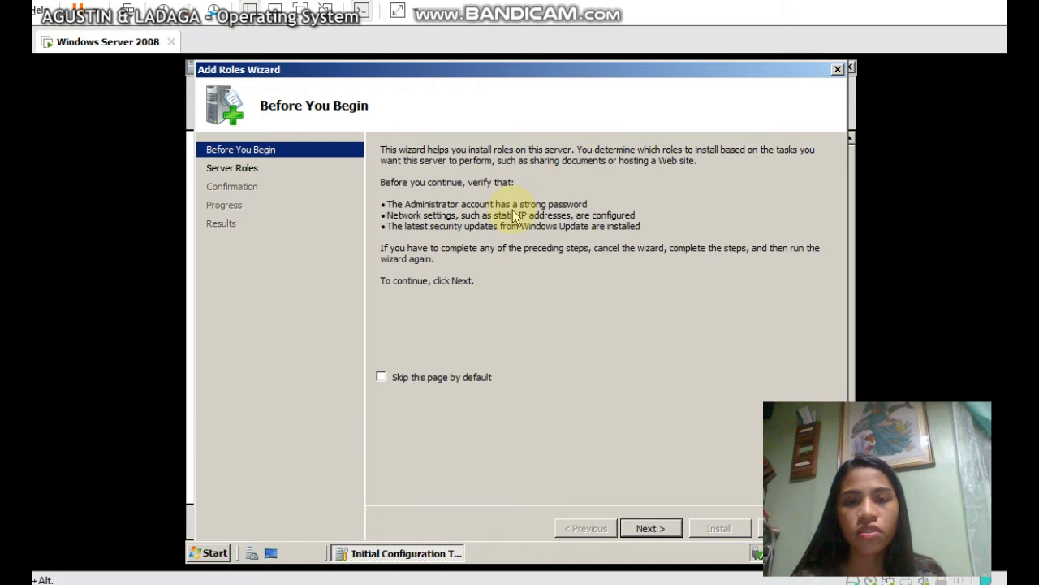
{"action": "left_click", "coordinate": [649, 529]}
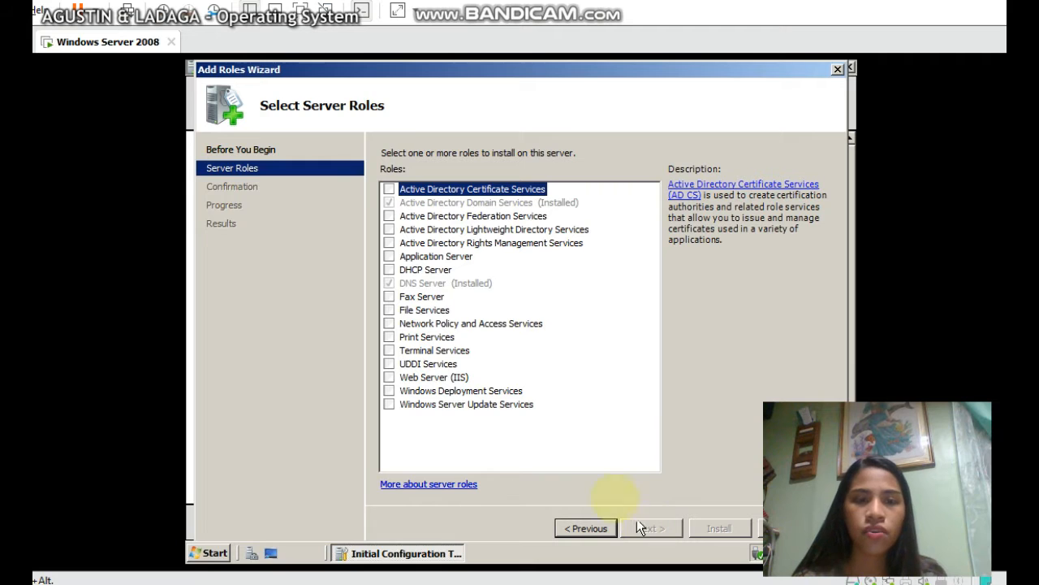
{"action": "left_click", "coordinate": [390, 270]}
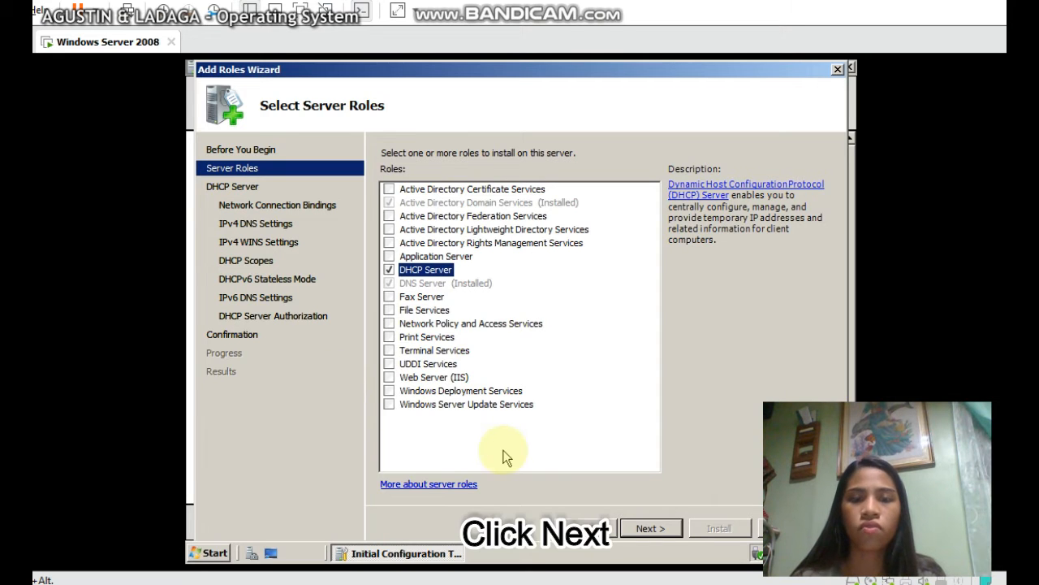
{"action": "left_click", "coordinate": [649, 528]}
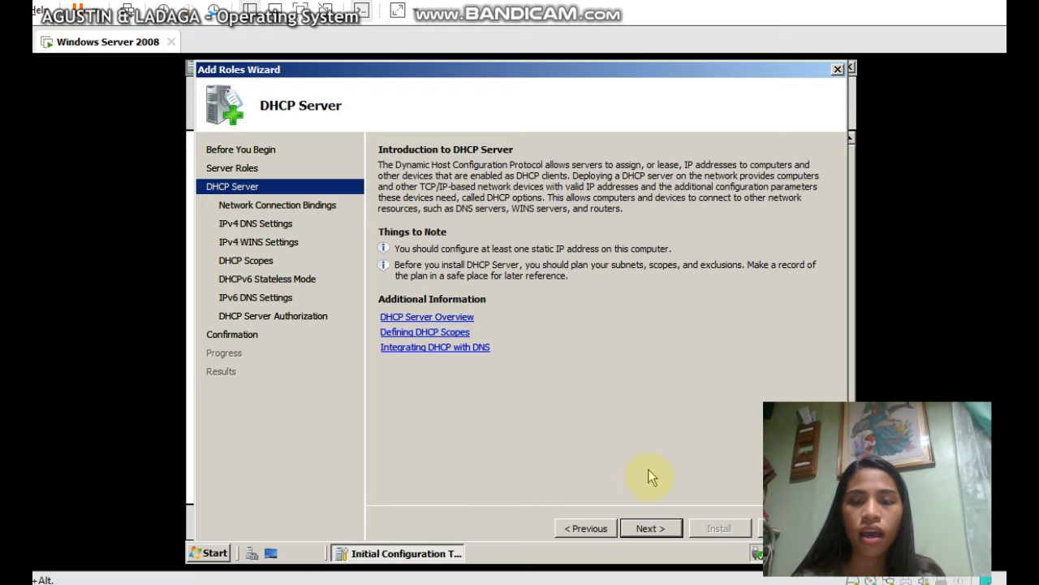
Keep 192.168.217.128 bound for DHCP and advance to the IPv4 DNS settings page
{"action": "left_click", "coordinate": [647, 529]}
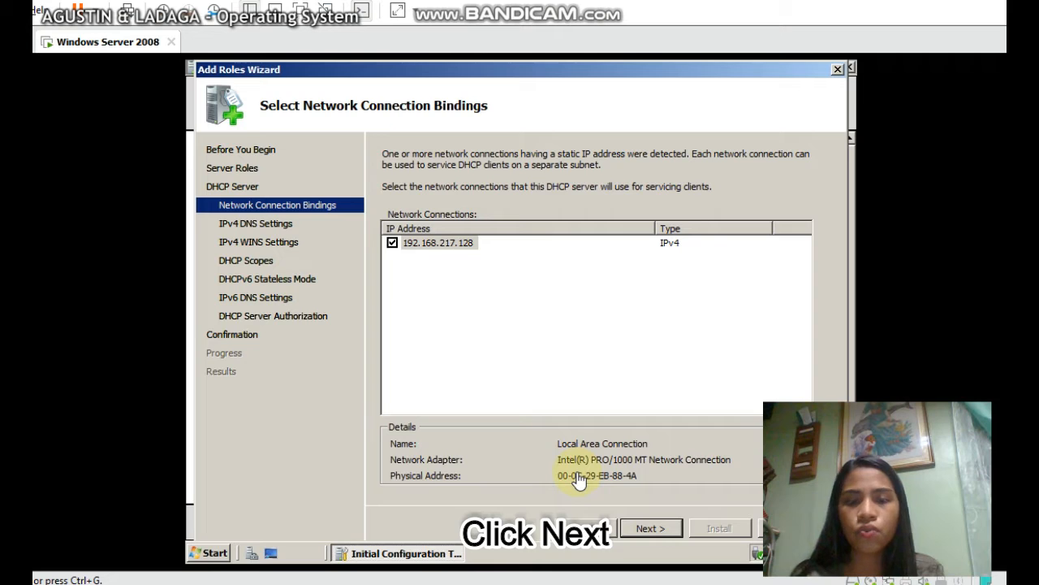
{"action": "left_click", "coordinate": [639, 529]}
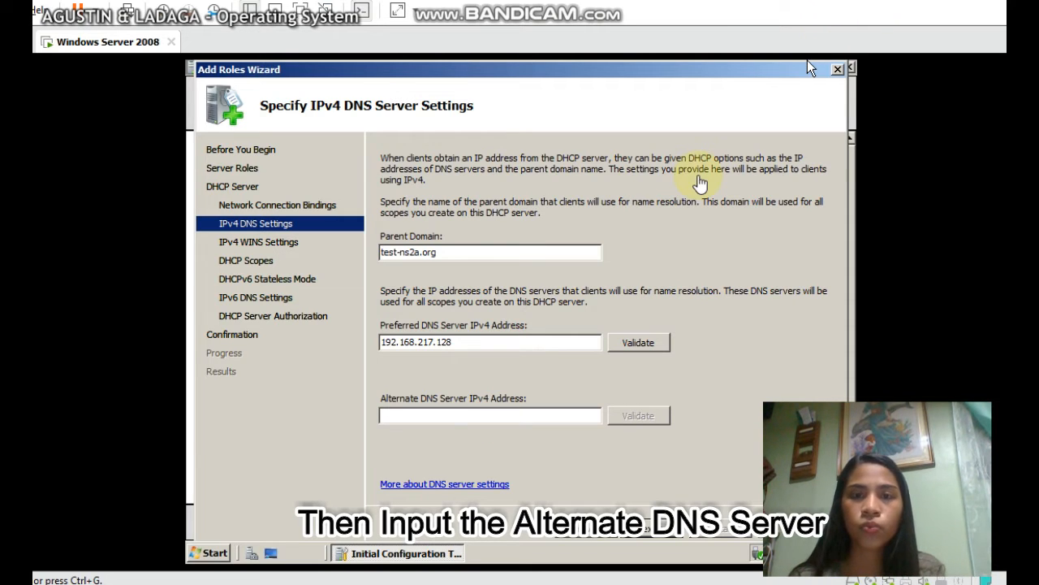
Set the alternate DNS server to 127.0.0.1 and accept the IPv4 DNS settings
{"action": "left_click", "coordinate": [700, 183]}
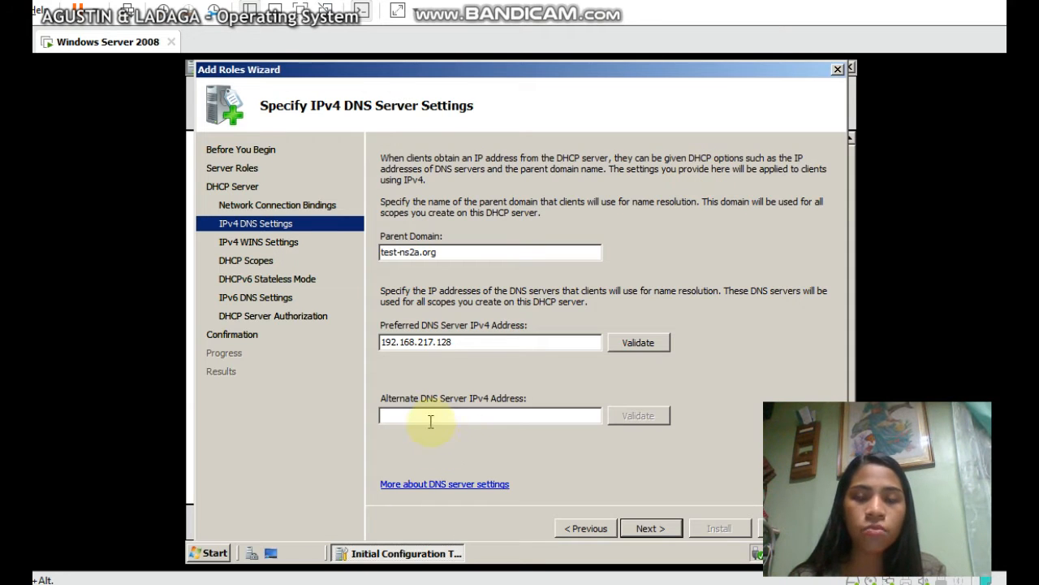
{"action": "type", "text": "127"}
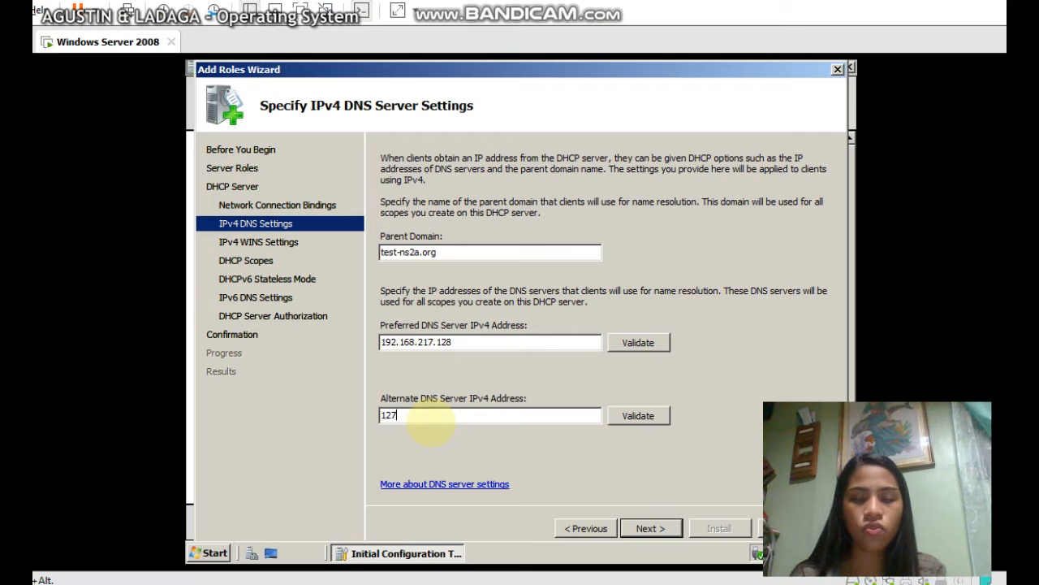
{"action": "type", "text": ".0."}
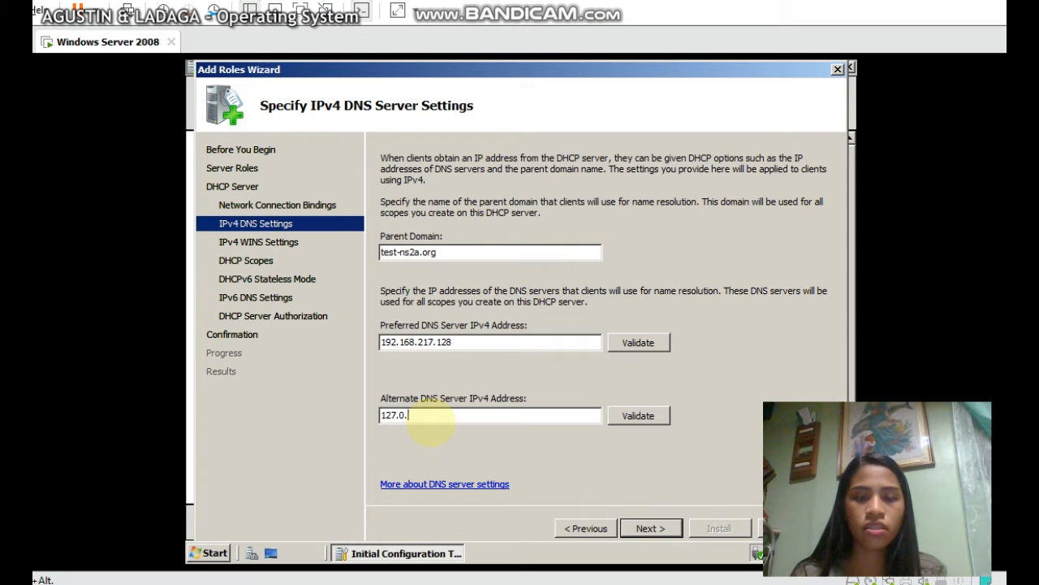
{"action": "type", "text": "0.1"}
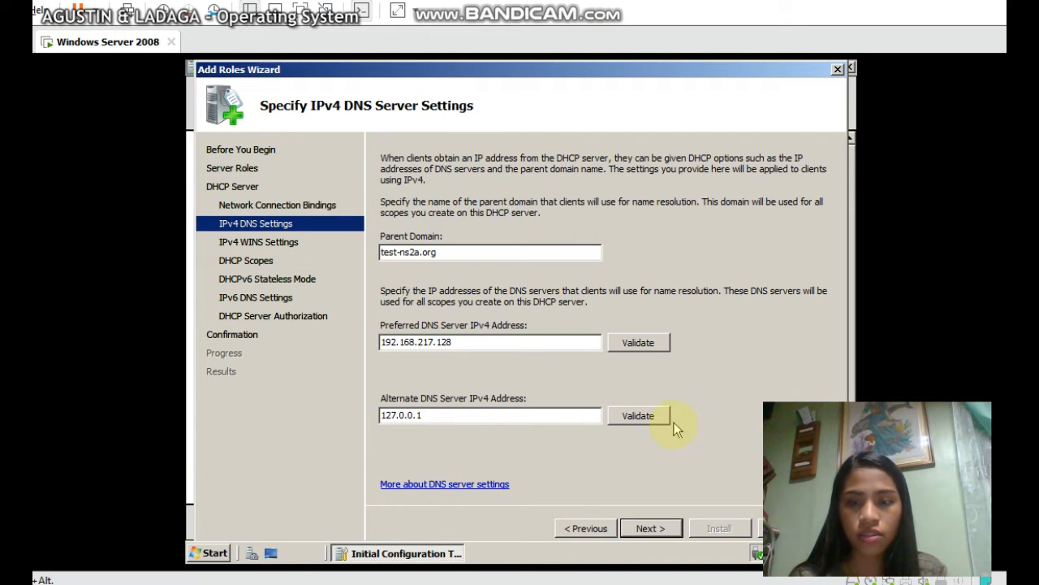
{"action": "left_click", "coordinate": [639, 530]}
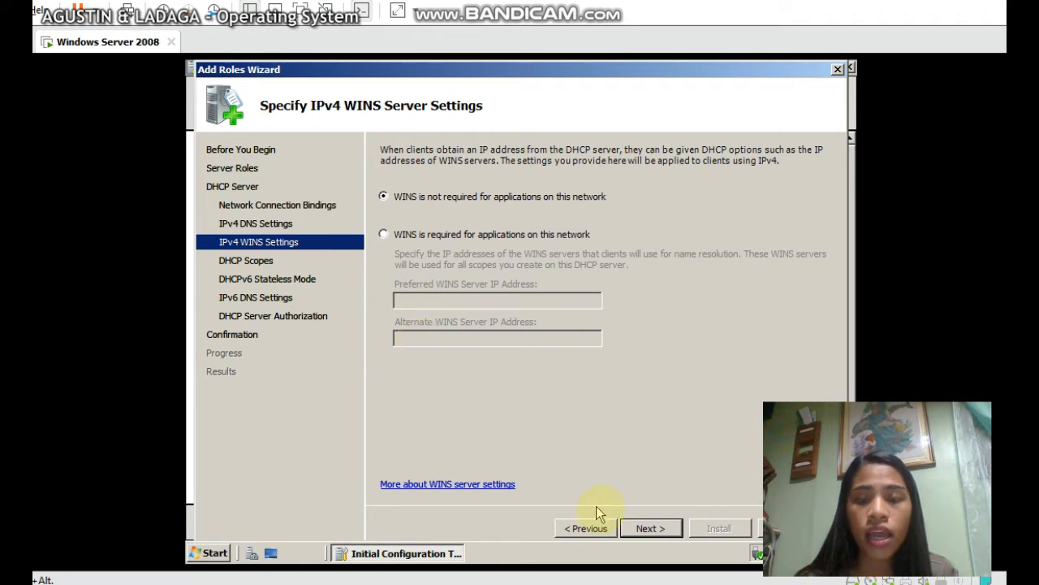
Leave WINS set to not required and begin adding a new DHCP scope
{"action": "left_click", "coordinate": [638, 529]}
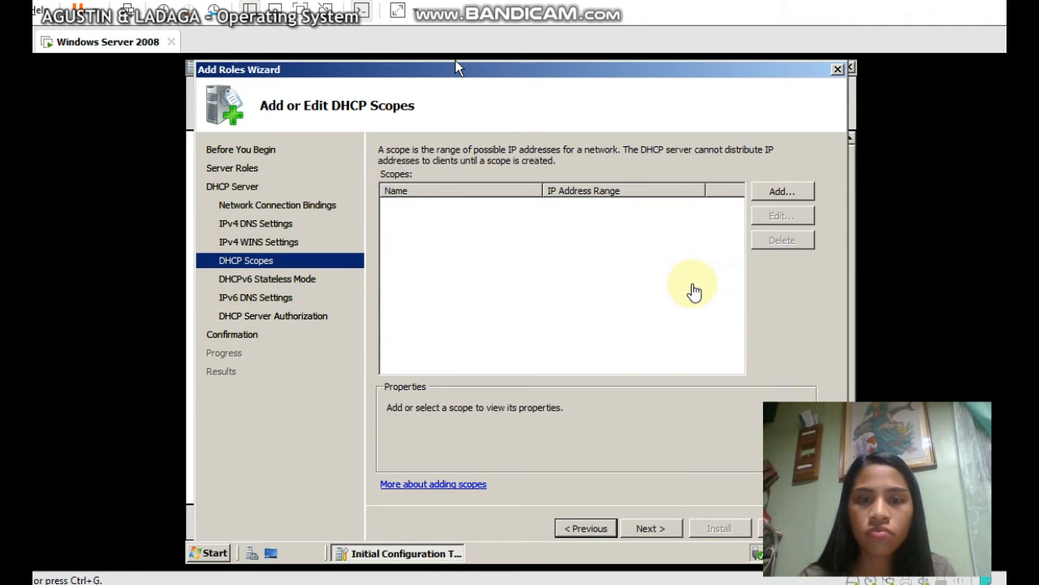
{"action": "left_click", "coordinate": [779, 192]}
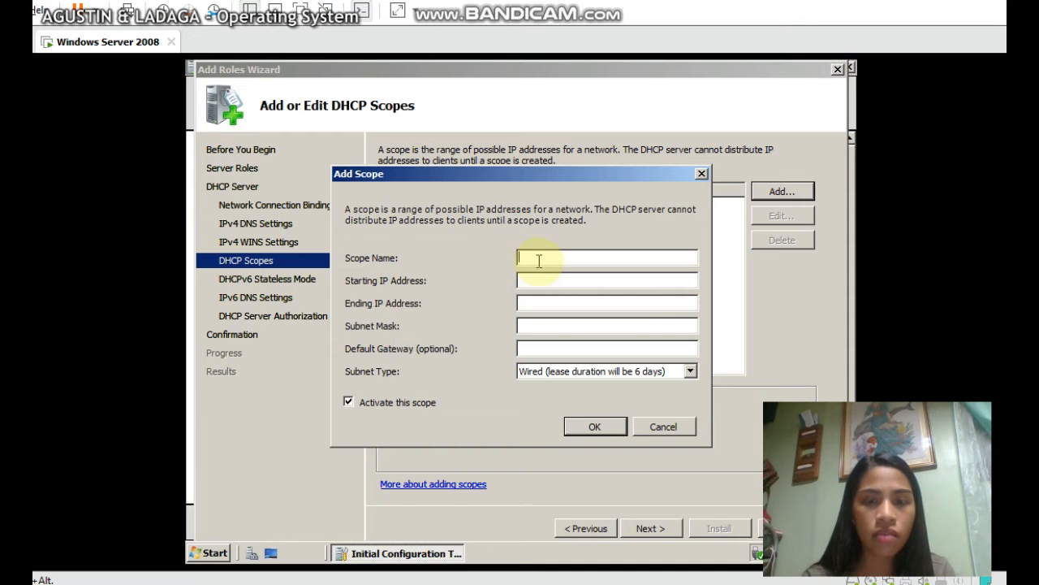
Enter scope name NS-2A, range 192.168.0.100–192.168.0.250, and subnet mask 255.255.255.0
{"action": "type", "text": "NS"}
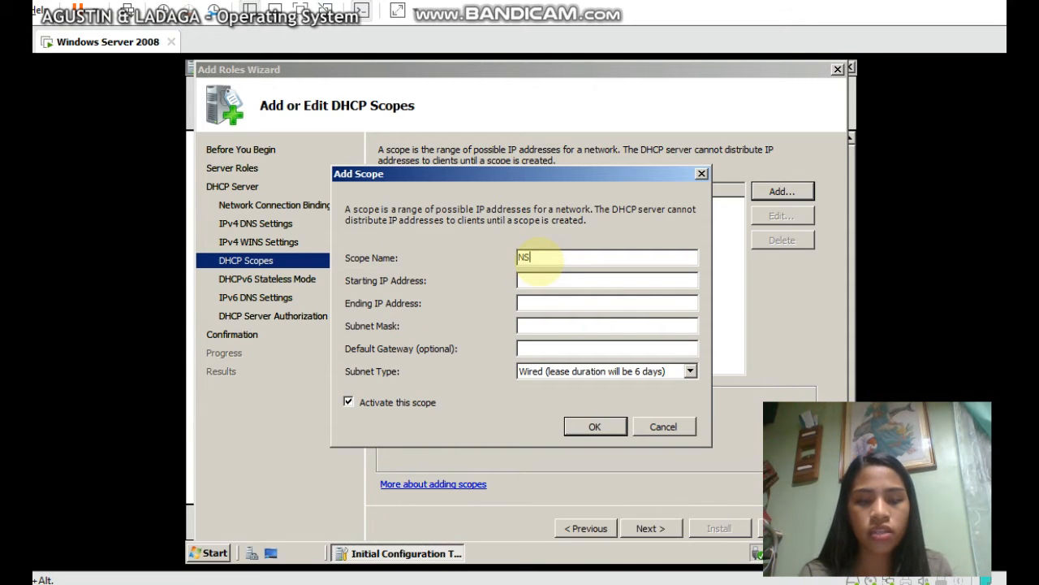
{"action": "type", "text": "-2A"}
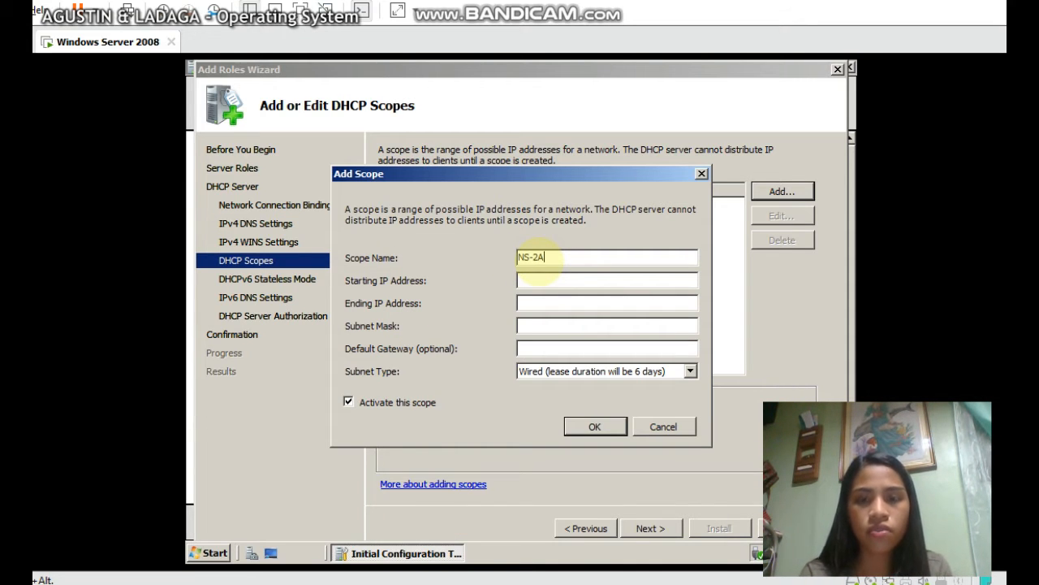
{"action": "left_click", "coordinate": [529, 277]}
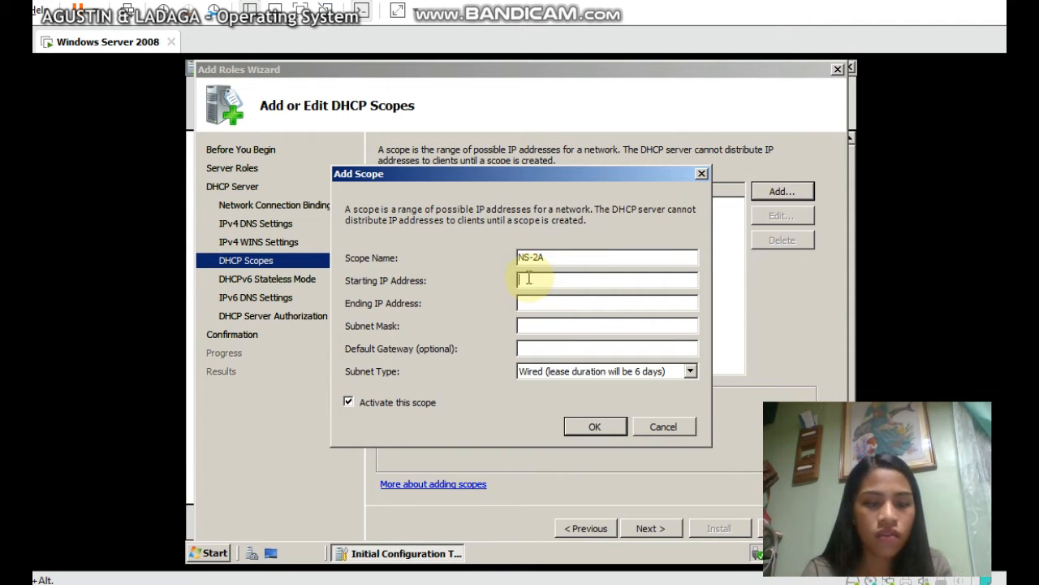
{"action": "type", "text": "192.1"}
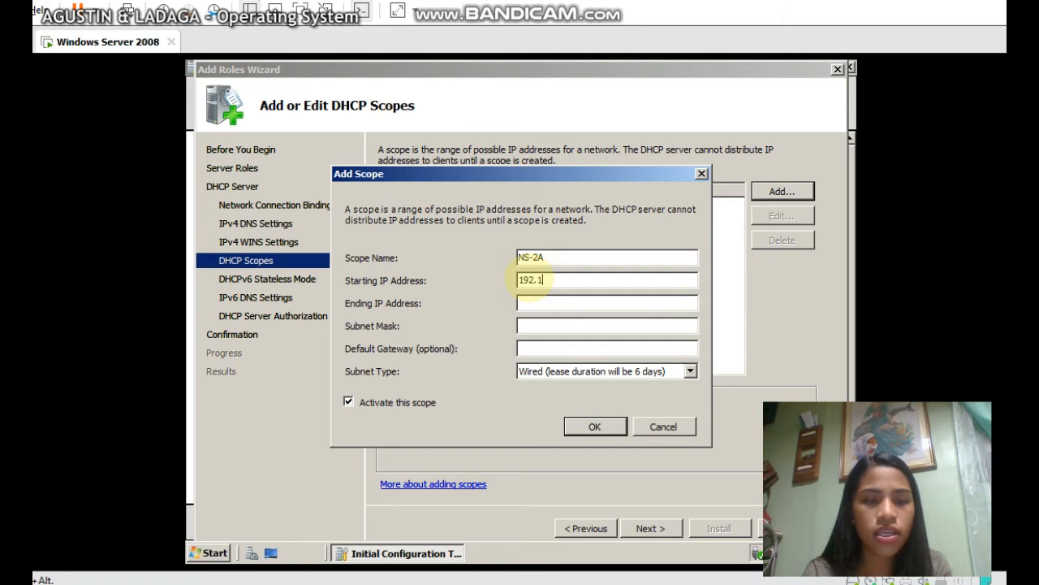
{"action": "type", "text": "68.0.100"}
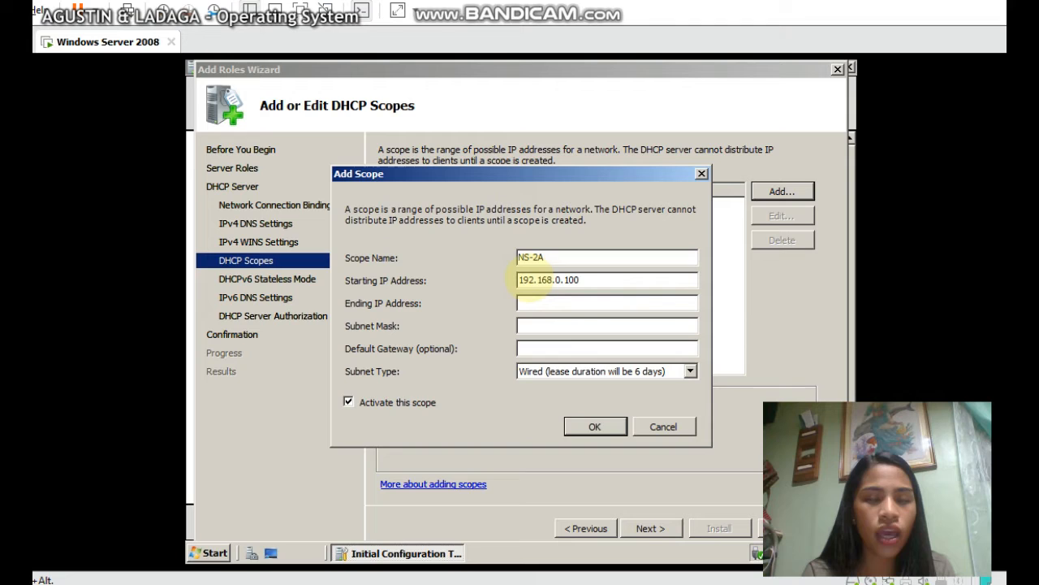
{"action": "key", "text": "Tab"}
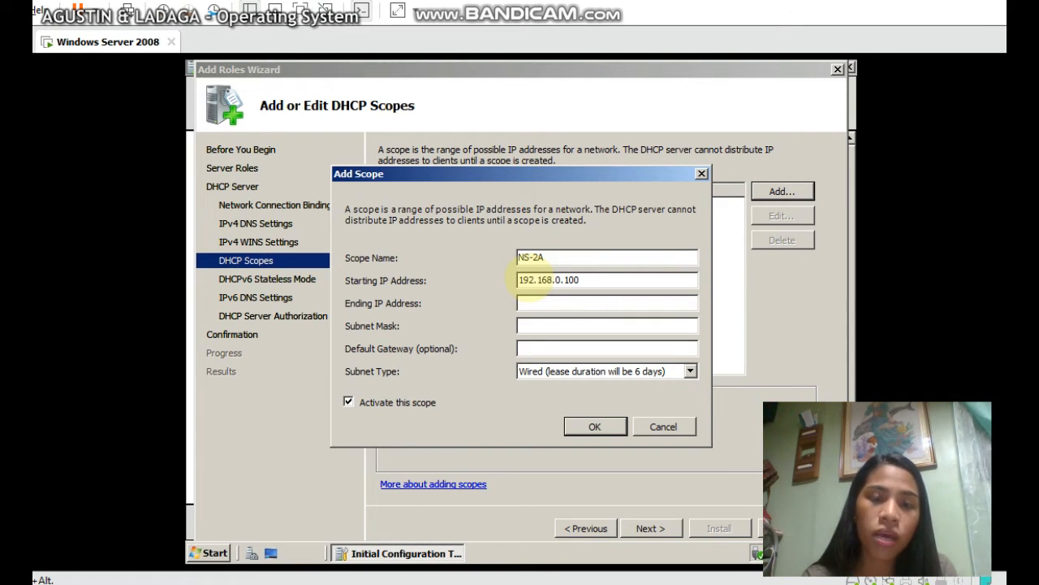
{"action": "type", "text": "192."}
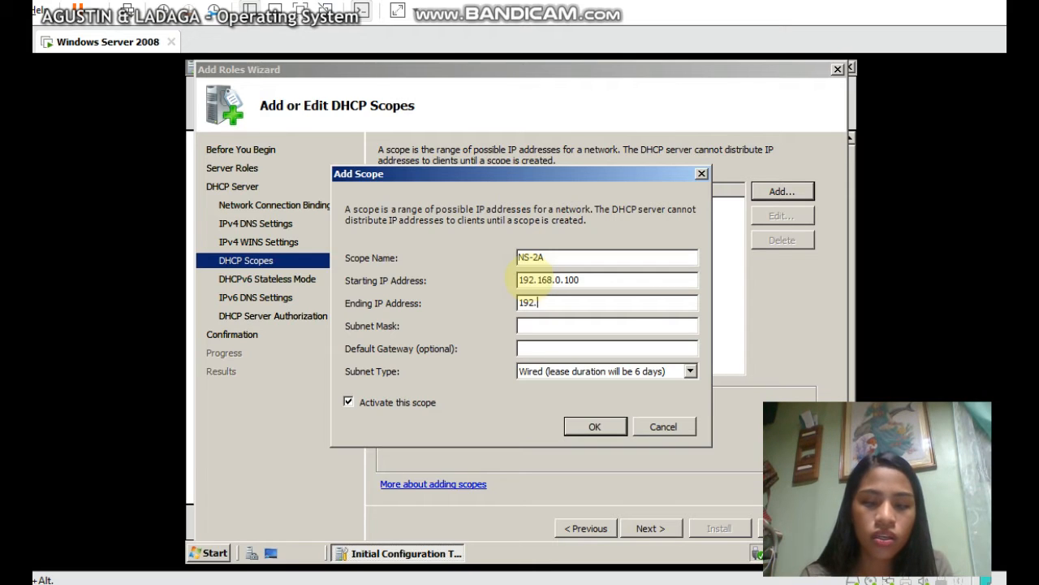
{"action": "type", "text": "168.0"}
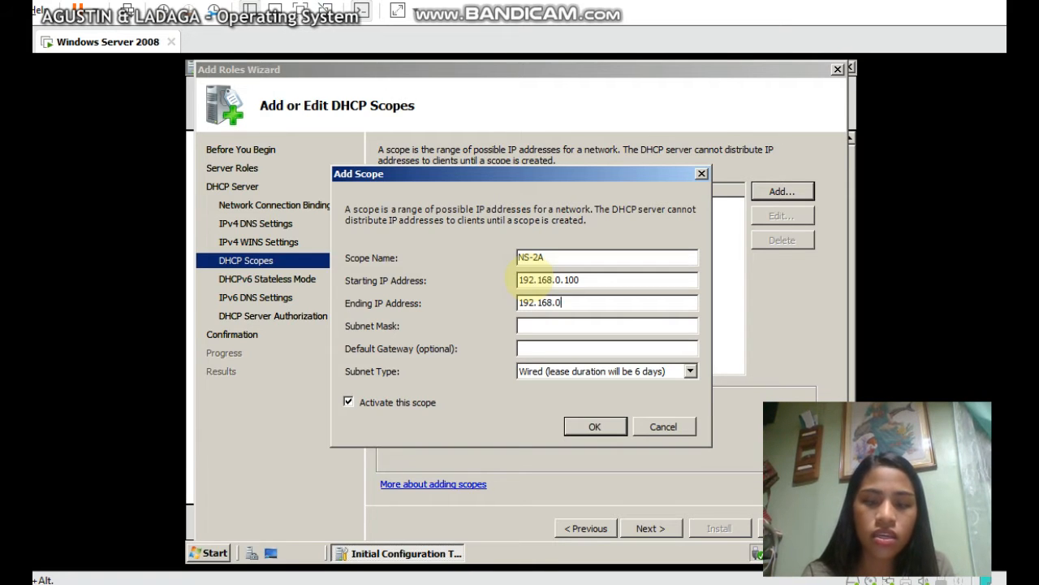
{"action": "type", "text": "."}
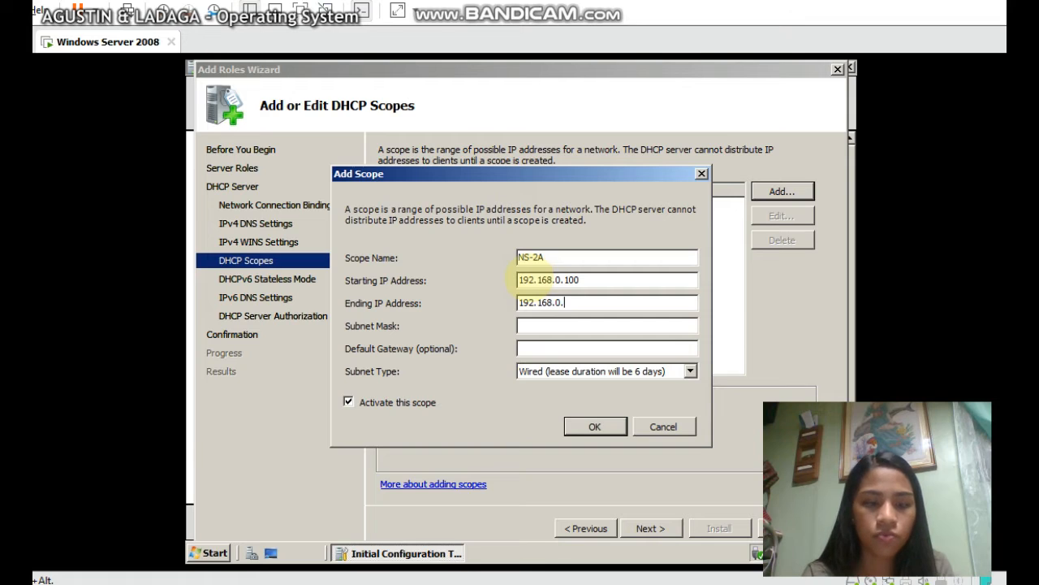
{"action": "type", "text": "250"}
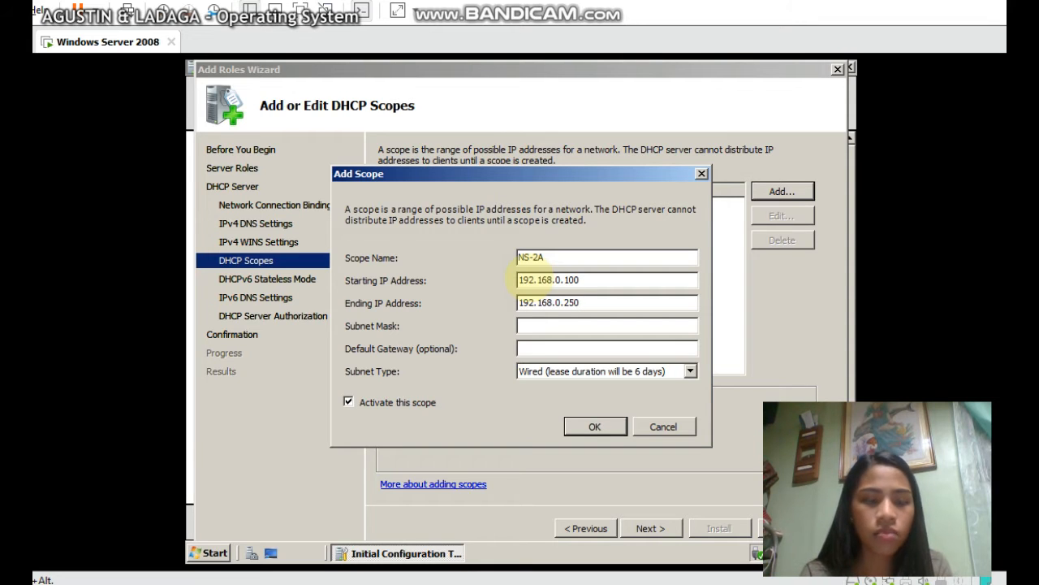
{"action": "key", "text": "Tab"}
{"action": "type", "text": "255."}
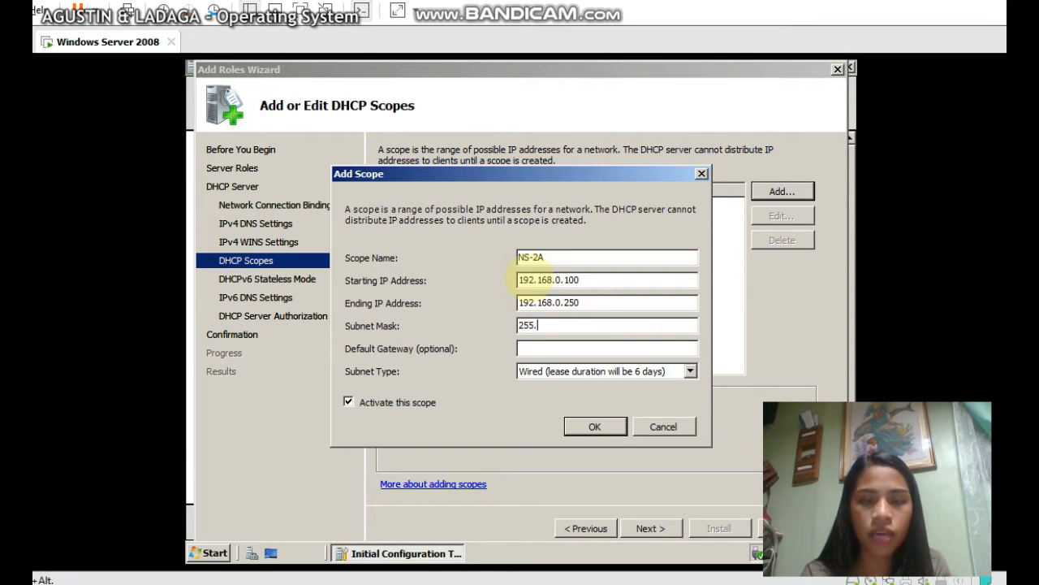
{"action": "type", "text": "255.255.0"}
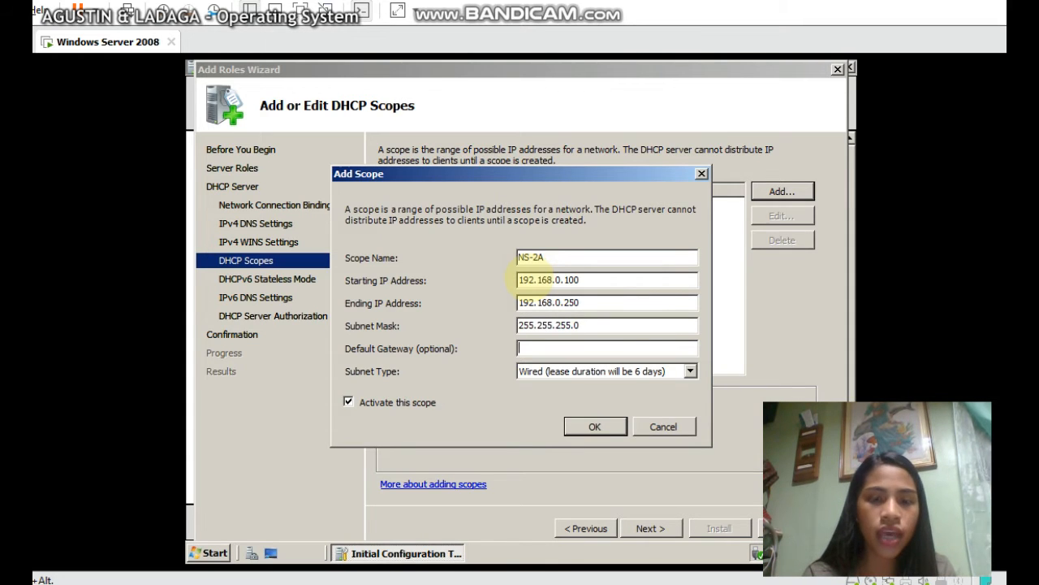
{"action": "key", "text": "Tab"}
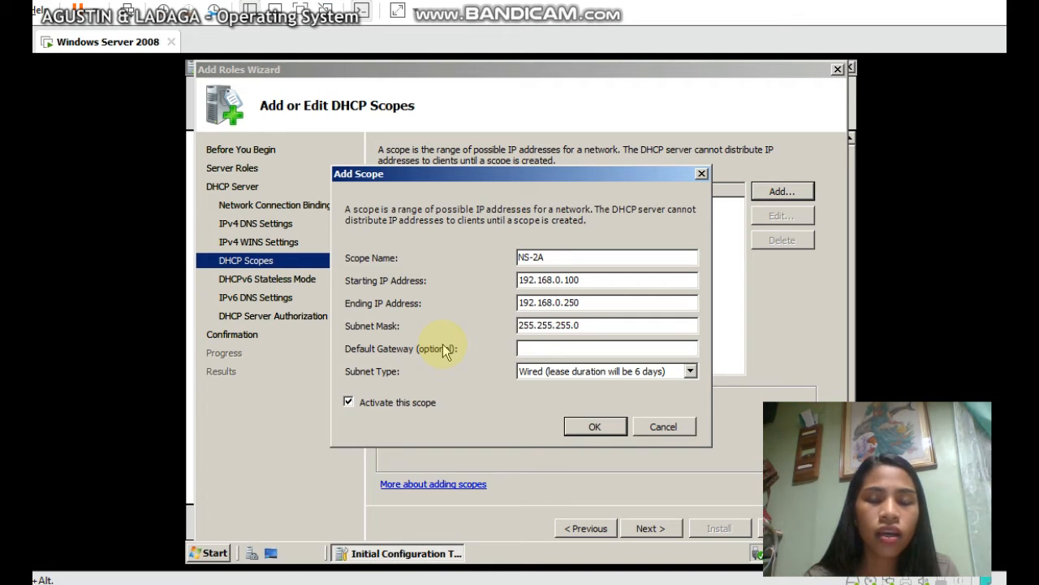
Add scope NS-2A with default gateway 192.168.0.1 and Wired subnet type, then continue
{"action": "left_click", "coordinate": [558, 349]}
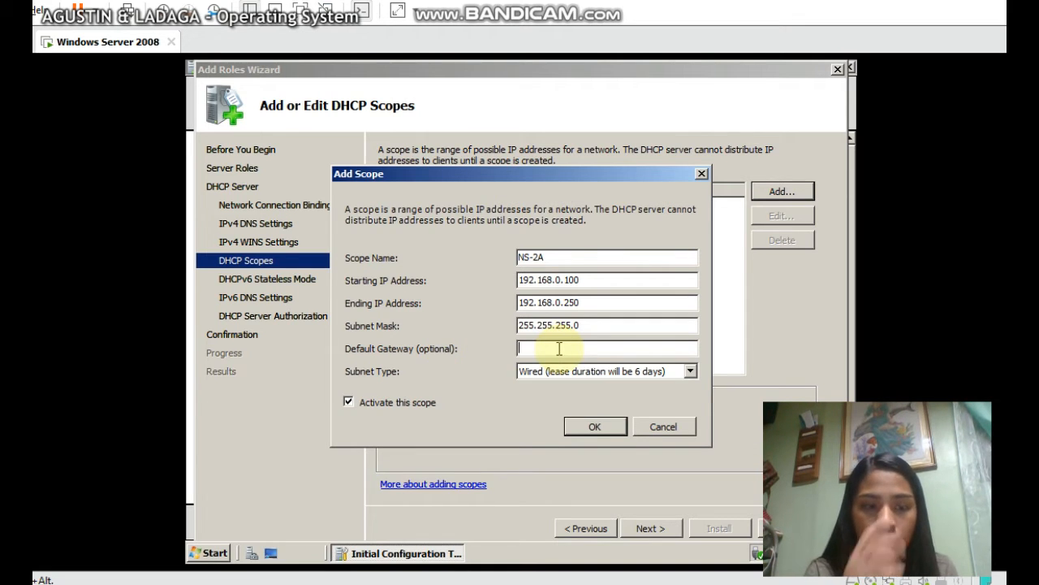
{"action": "type", "text": "192.1"}
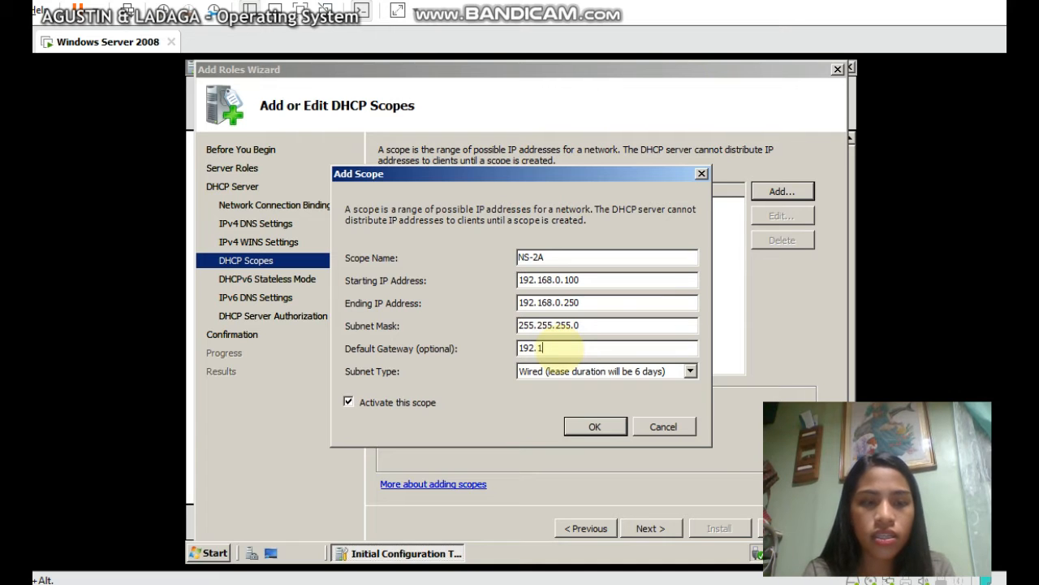
{"action": "type", "text": "68.0."}
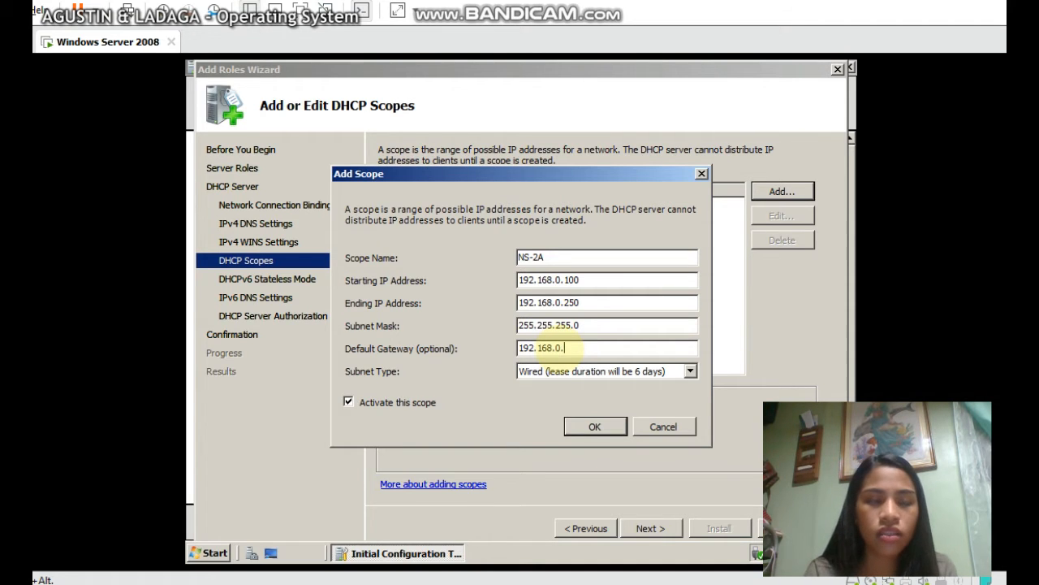
{"action": "type", "text": "1"}
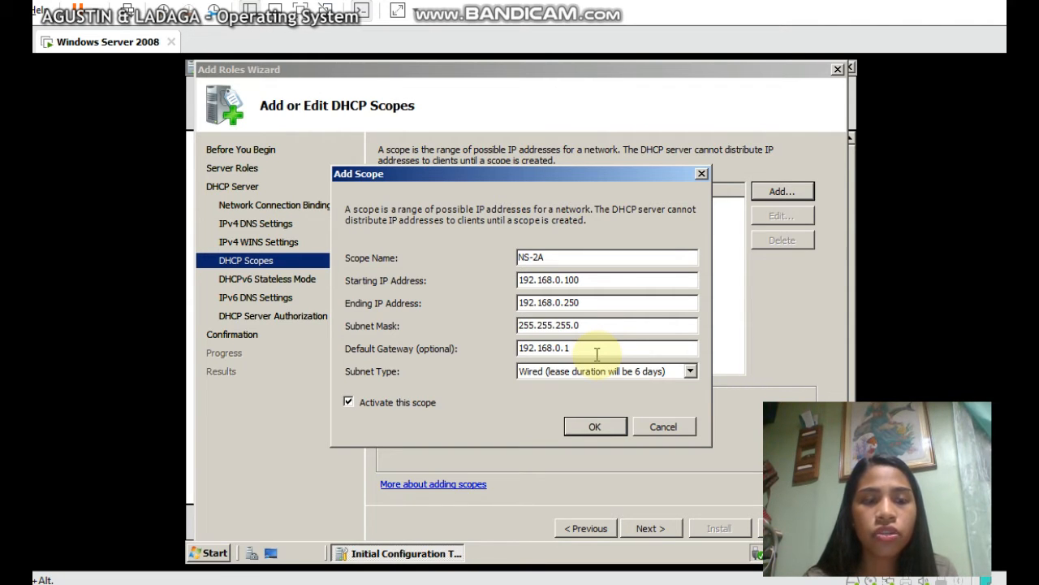
{"action": "left_click", "coordinate": [690, 374]}
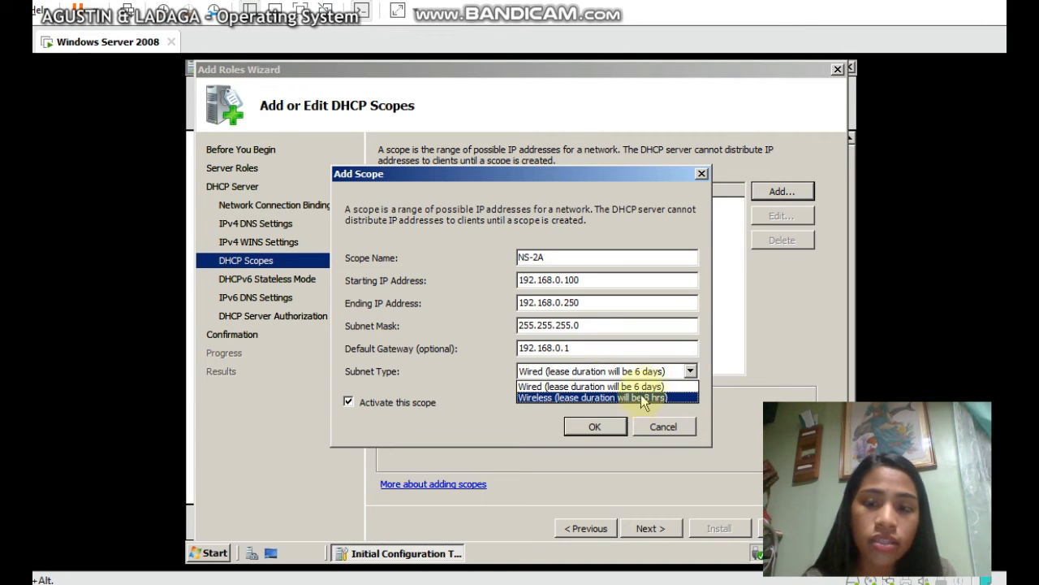
{"action": "left_click", "coordinate": [674, 386]}
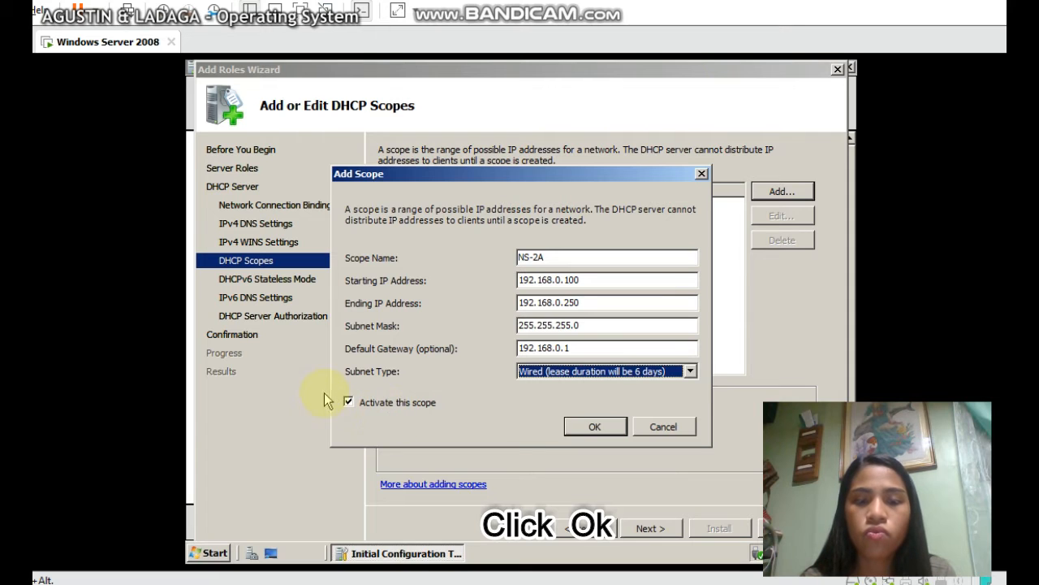
{"action": "left_click", "coordinate": [579, 430]}
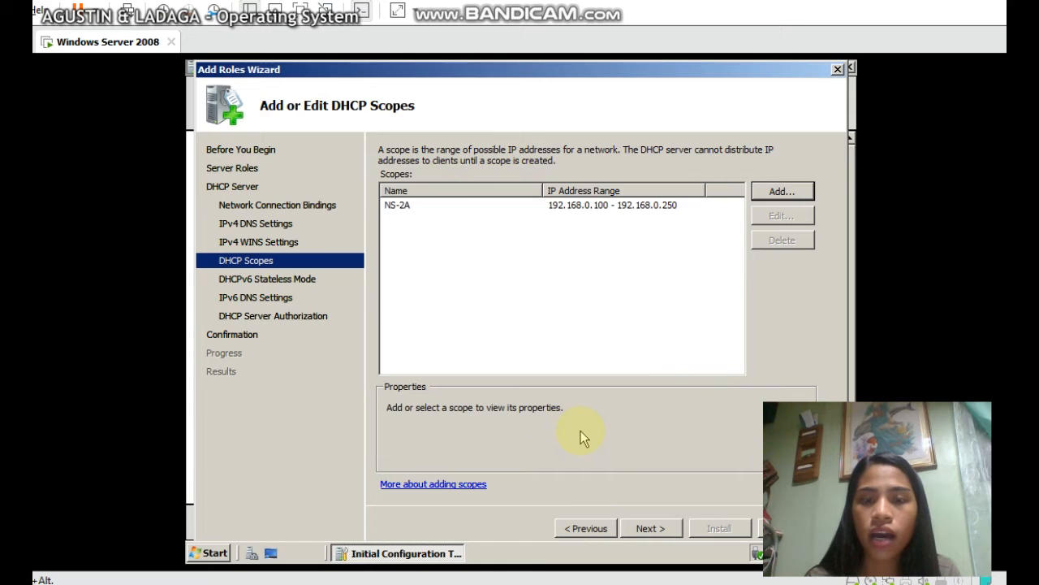
{"action": "left_click", "coordinate": [629, 209]}
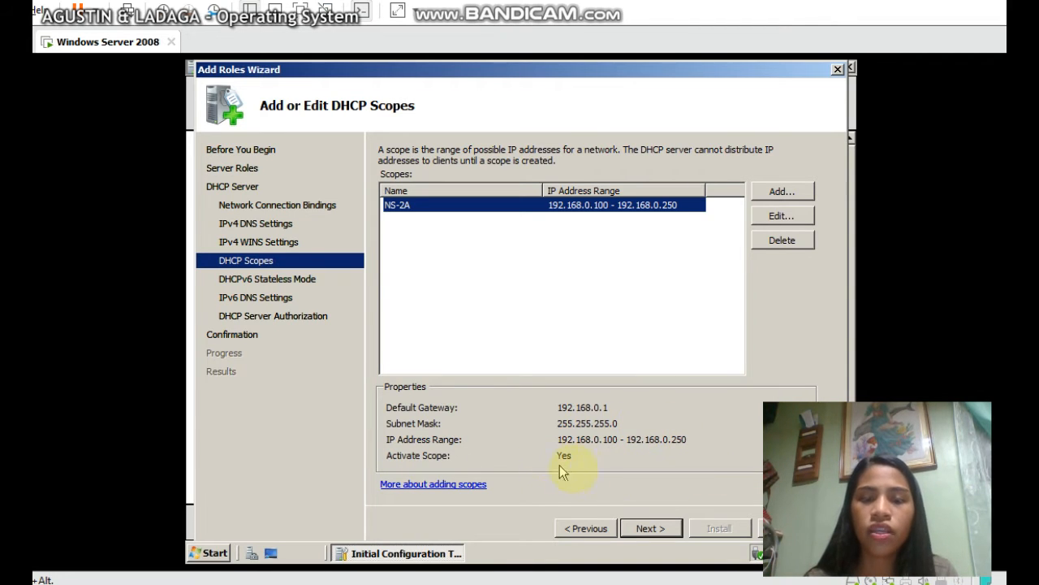
{"action": "left_click", "coordinate": [648, 528]}
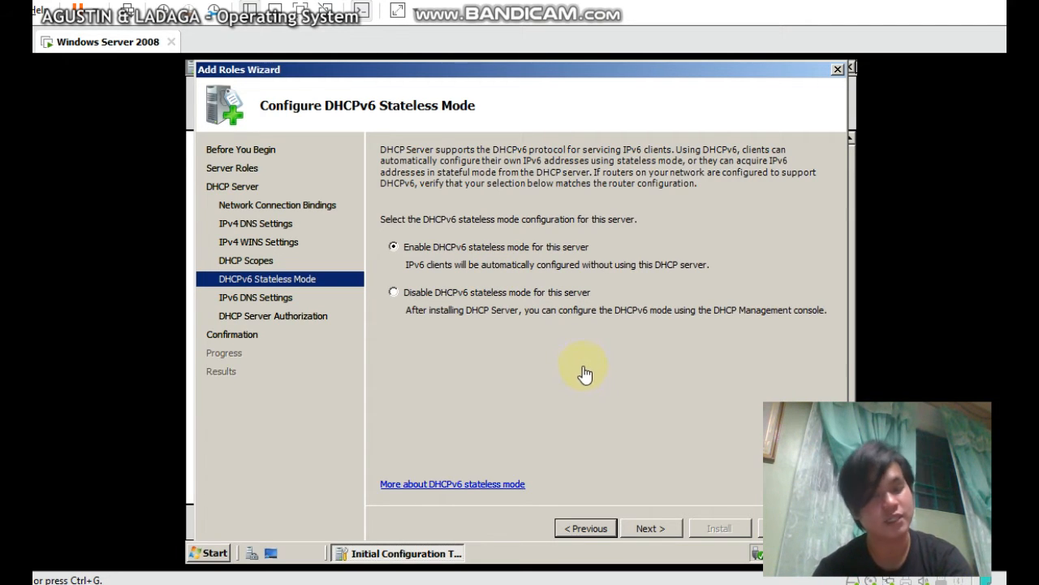
Keep DHCPv6 stateless mode enabled and advance the wizard to Confirm Installation Selections
{"action": "left_click", "coordinate": [652, 528]}
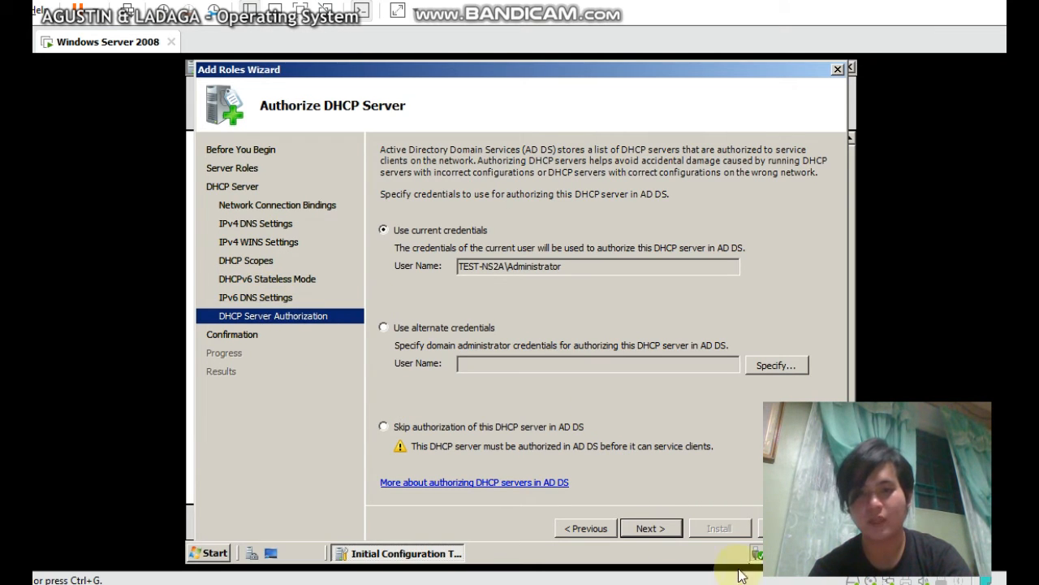
{"action": "left_click", "coordinate": [570, 528]}
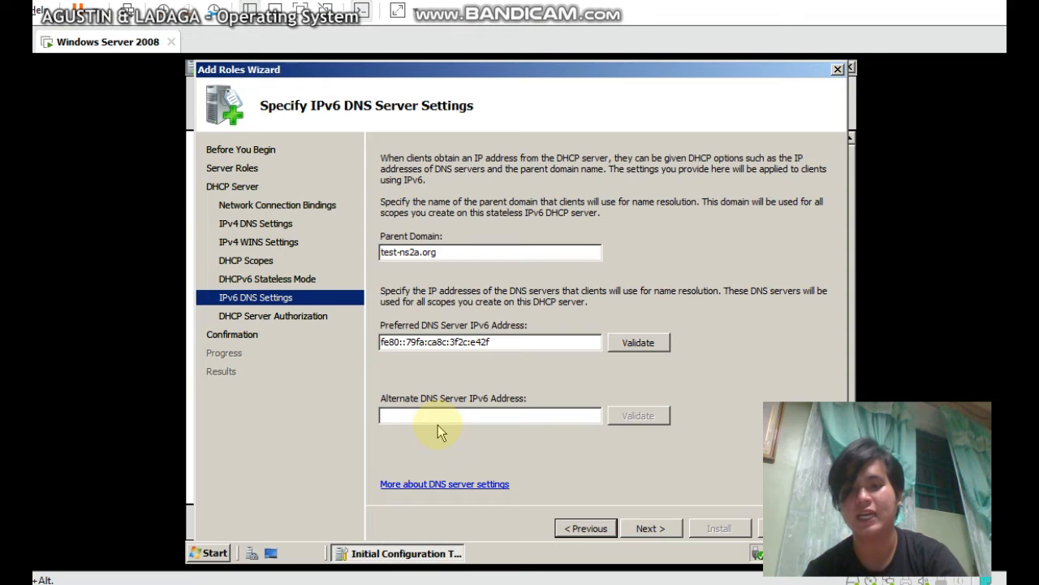
{"action": "left_click", "coordinate": [649, 528]}
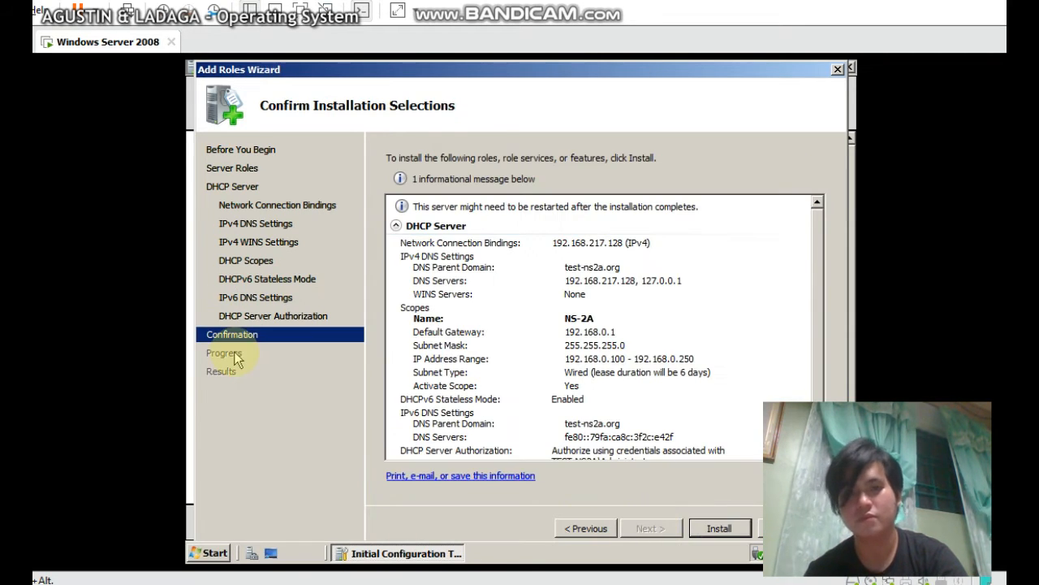
{"action": "left_click", "coordinate": [587, 529]}
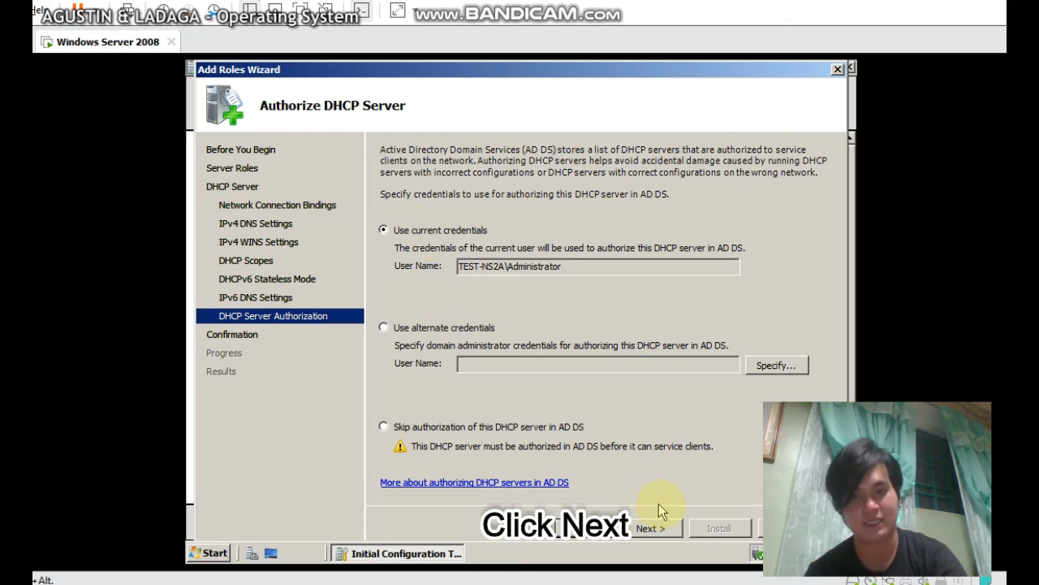
{"action": "left_click", "coordinate": [641, 530]}
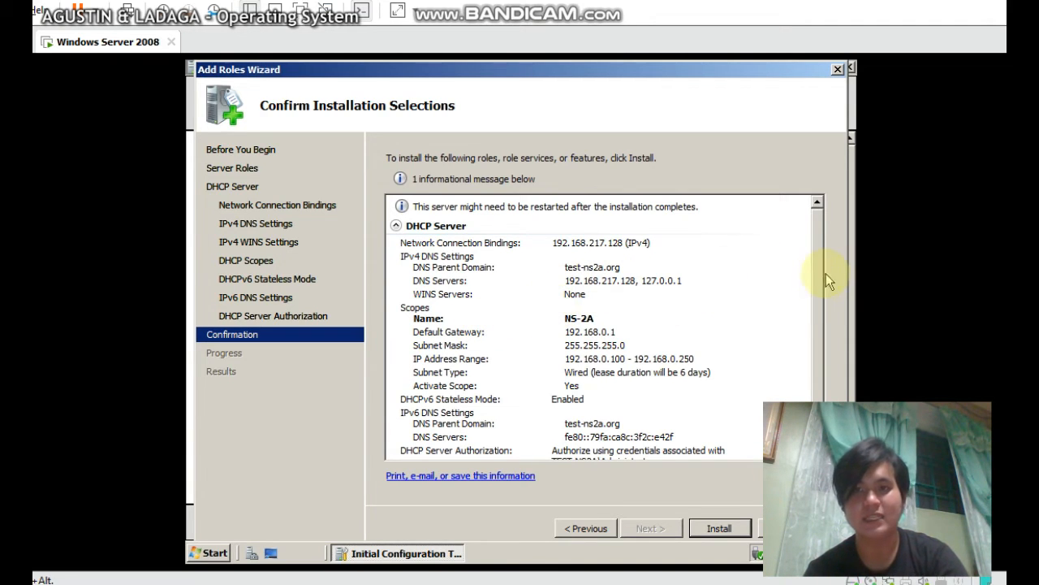
{"action": "scroll", "coordinate": [816, 333], "scroll_direction": "down", "scroll_amount": 1}
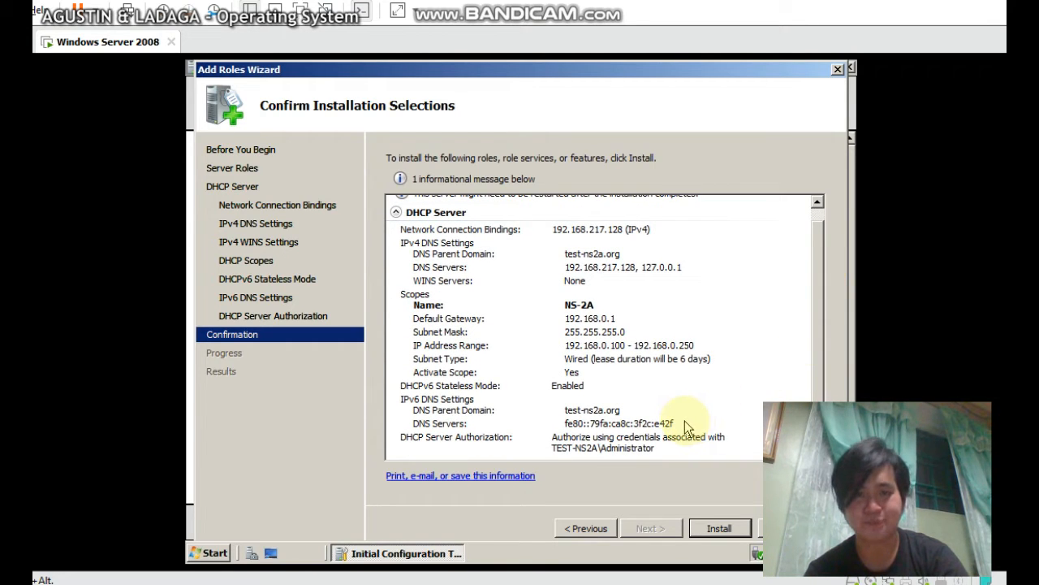
Install the DHCP Server role, then close the Results page once installation succeeds
{"action": "left_click", "coordinate": [703, 528]}
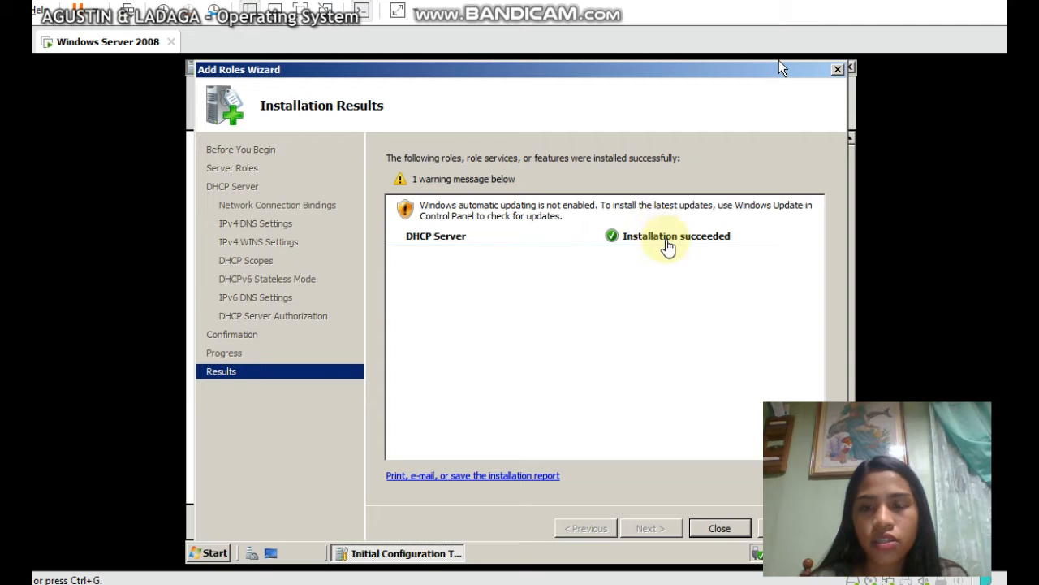
{"action": "left_click", "coordinate": [717, 529]}
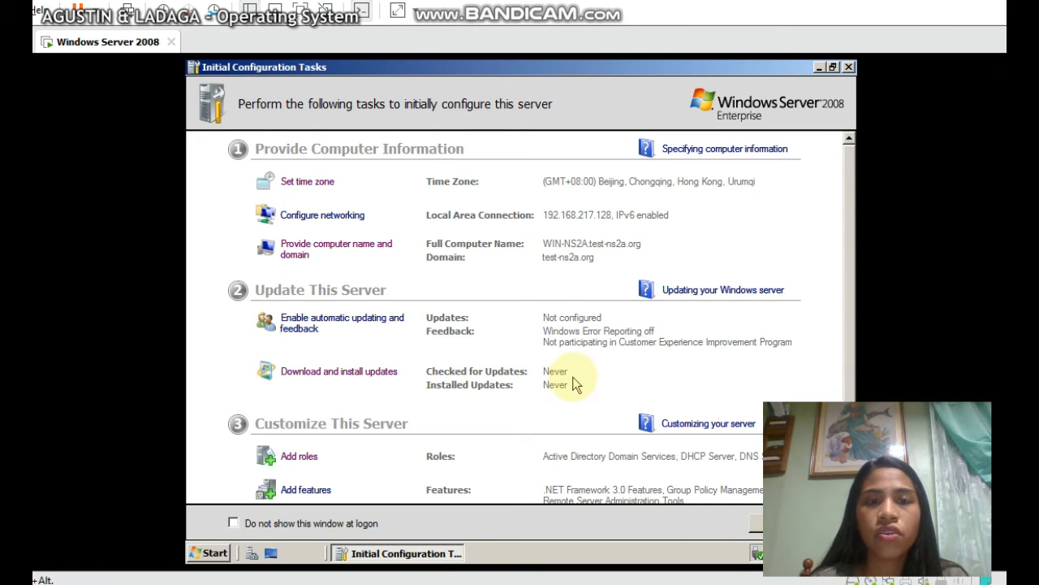
Launch Server Manager from Start > Administrative Tools
{"action": "scroll", "coordinate": [573, 384], "scroll_direction": "down", "scroll_amount": 3}
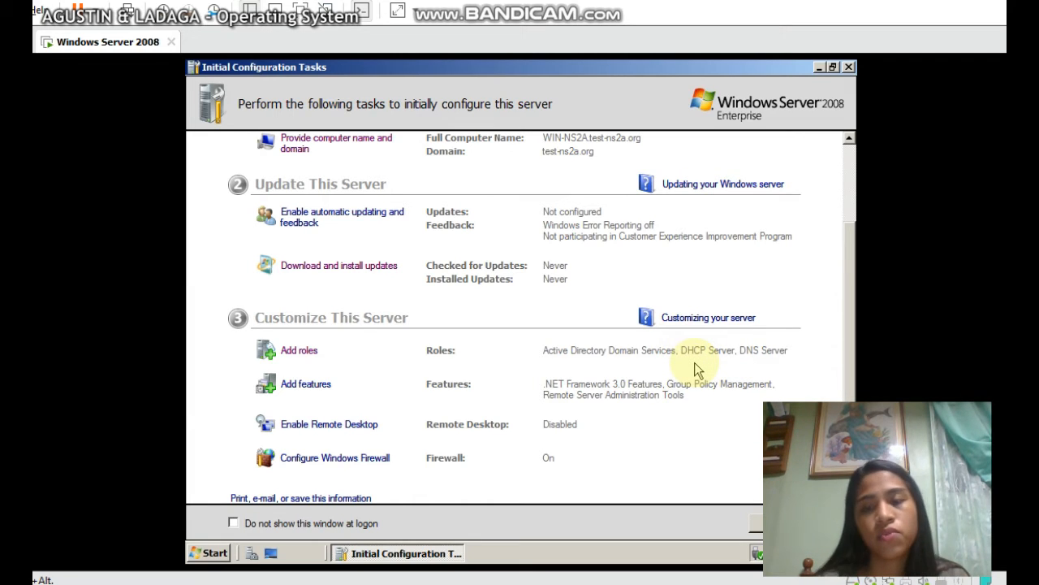
{"action": "left_click", "coordinate": [207, 557]}
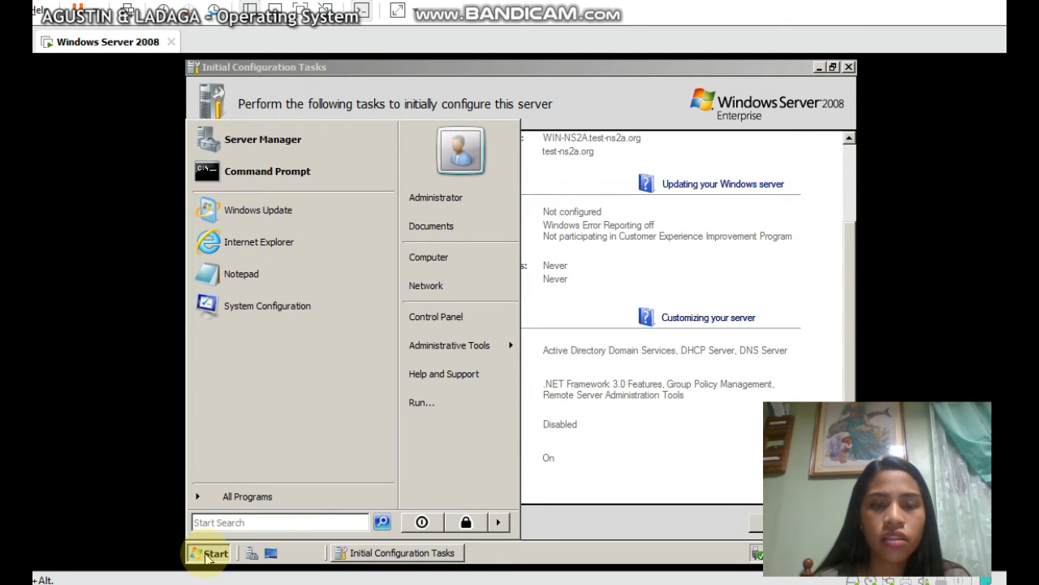
{"action": "mouse_move", "coordinate": [506, 354]}
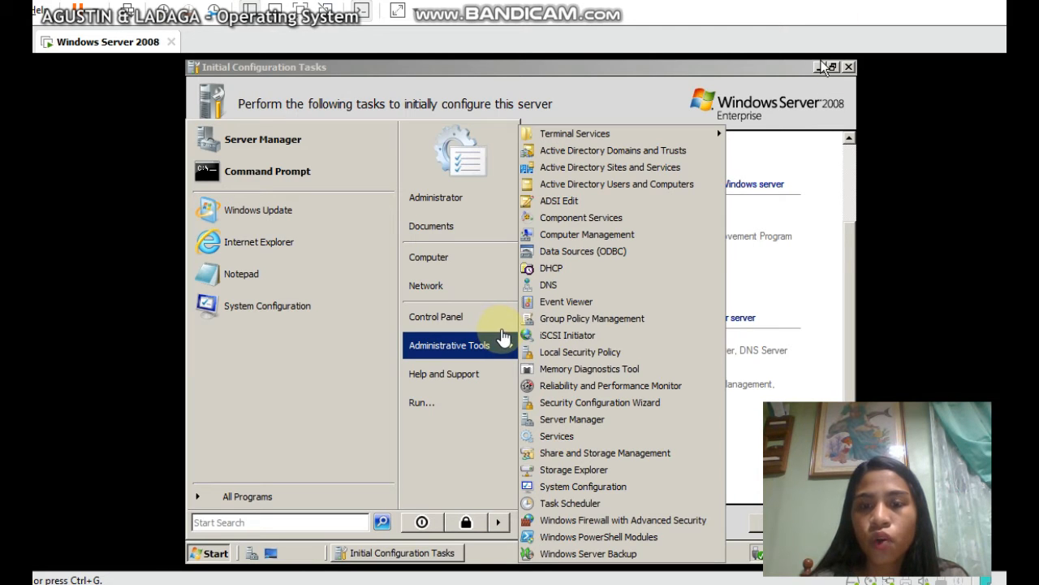
{"action": "left_click", "coordinate": [572, 418]}
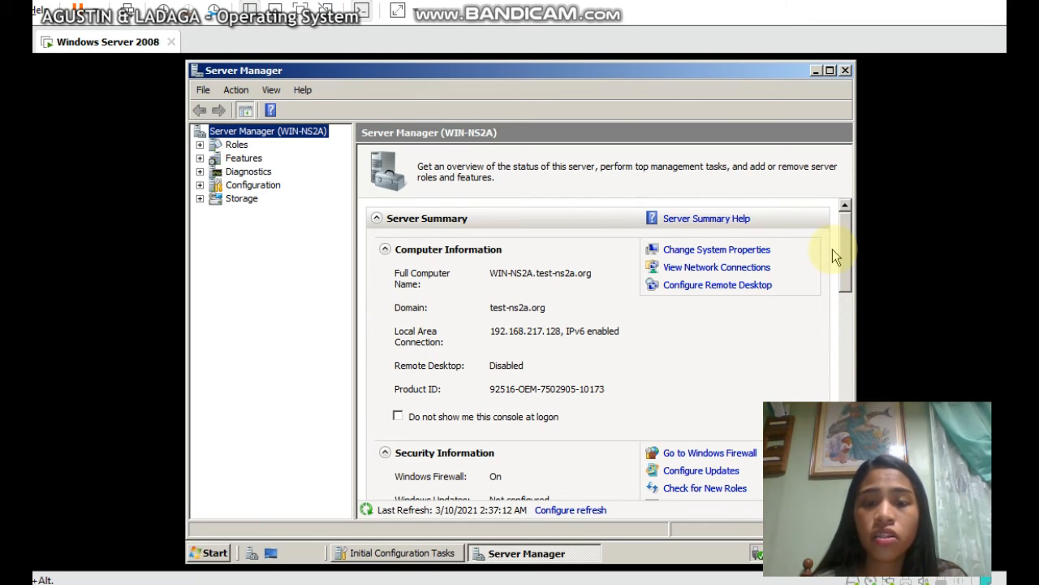
Expand Roles > DHCP Server > win-ns2a.test-ns2a.org to show its IPv4 and IPv6 branches
{"action": "left_click_drag", "start_coordinate": [845, 257], "coordinate": [852, 448]}
{"action": "scroll", "coordinate": [827, 328], "scroll_direction": "up", "scroll_amount": 8}
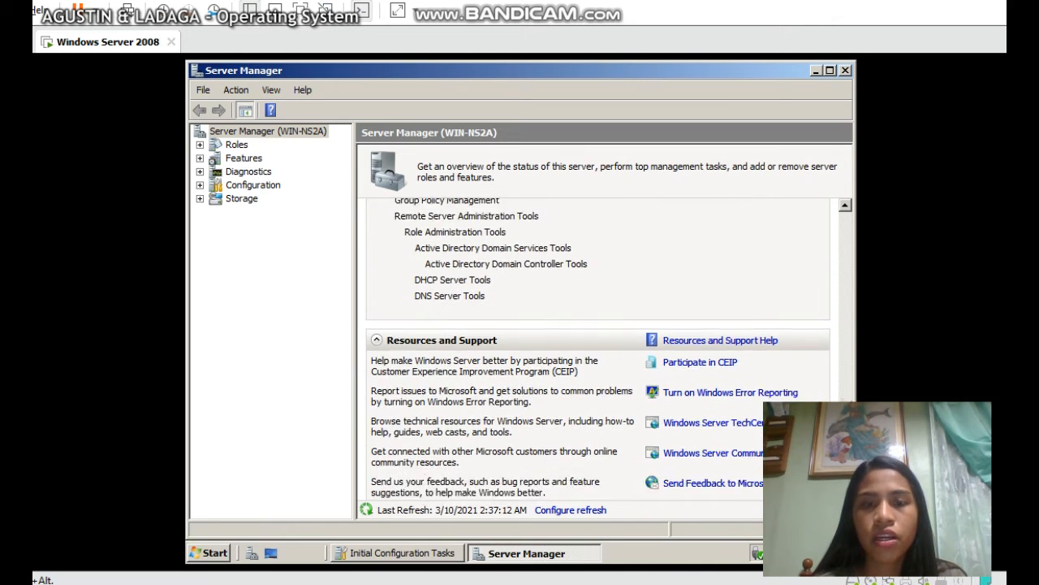
{"action": "scroll", "coordinate": [828, 328], "scroll_direction": "up", "scroll_amount": 3}
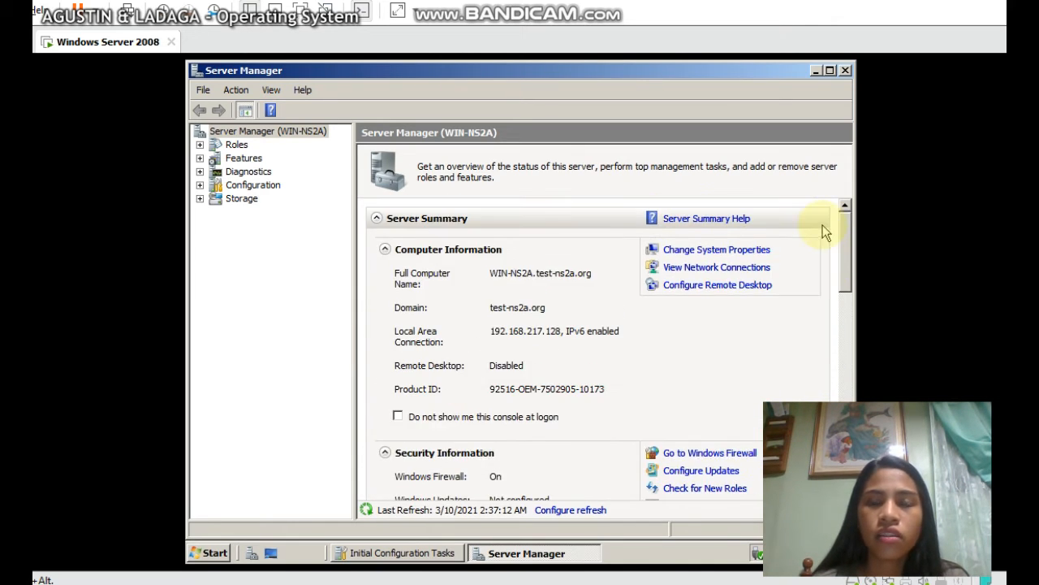
{"action": "left_click", "coordinate": [199, 145]}
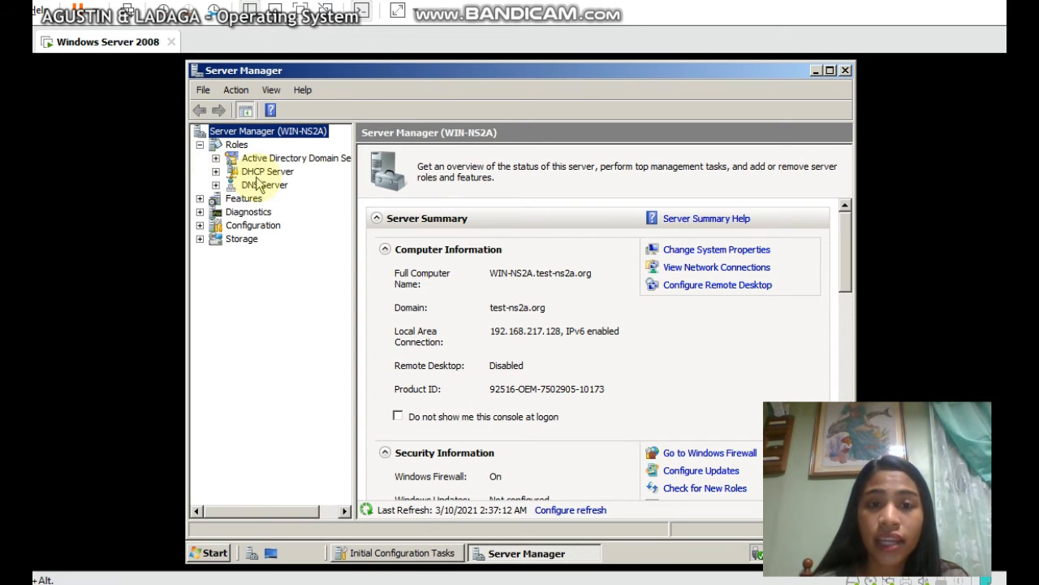
{"action": "left_click", "coordinate": [216, 172]}
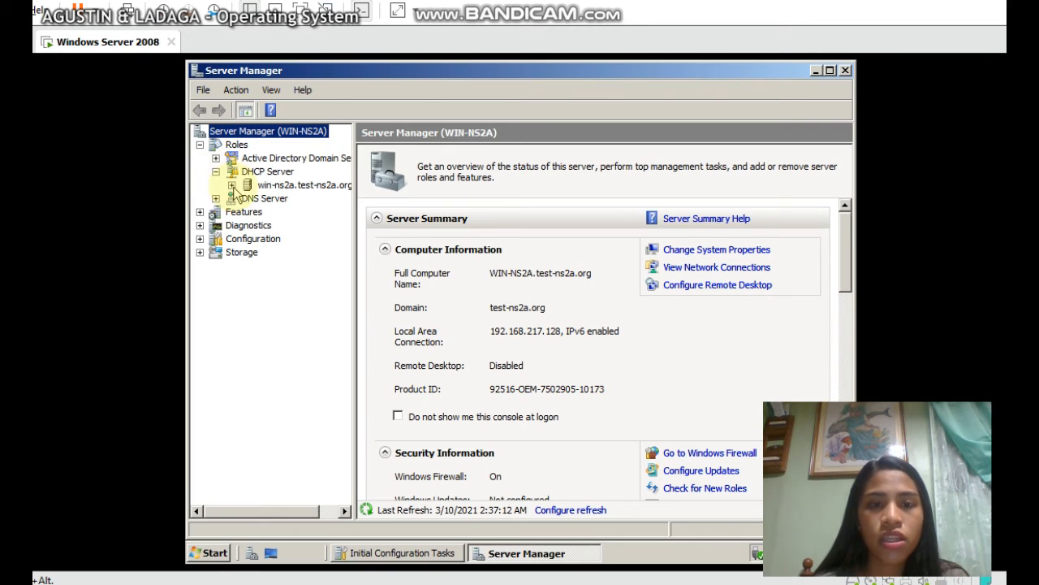
{"action": "left_click", "coordinate": [232, 186]}
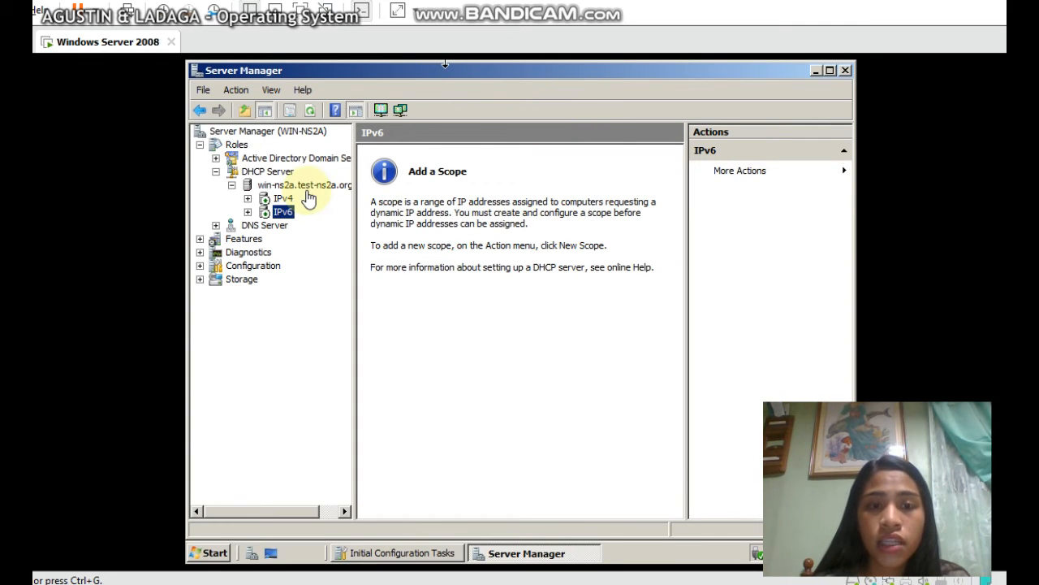
Select DHCP Server and scroll through its role overview, which shows the DHCP service running
{"action": "left_click", "coordinate": [216, 171]}
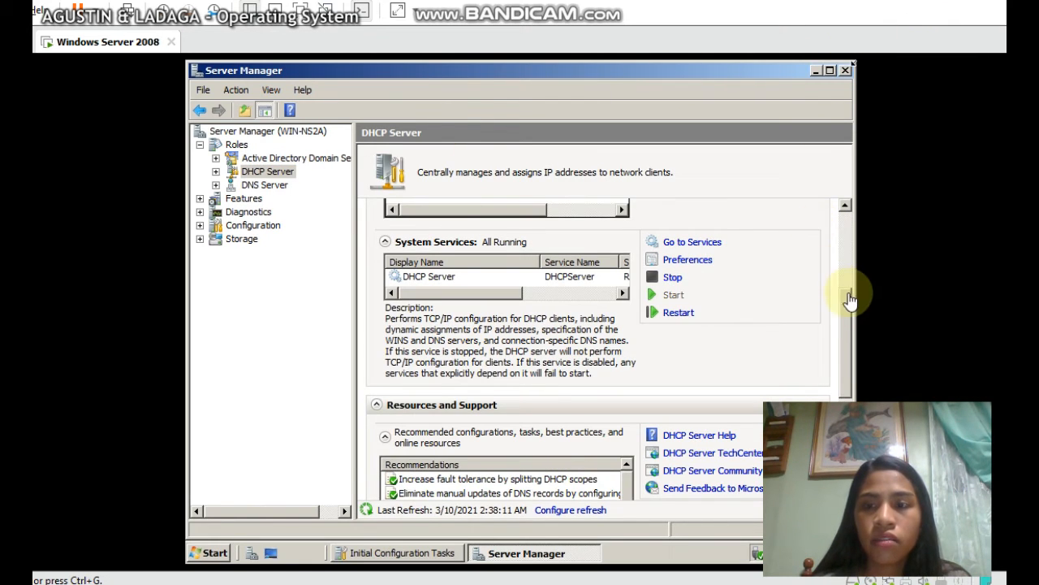
{"action": "left_click_drag", "start_coordinate": [849, 296], "coordinate": [821, 265]}
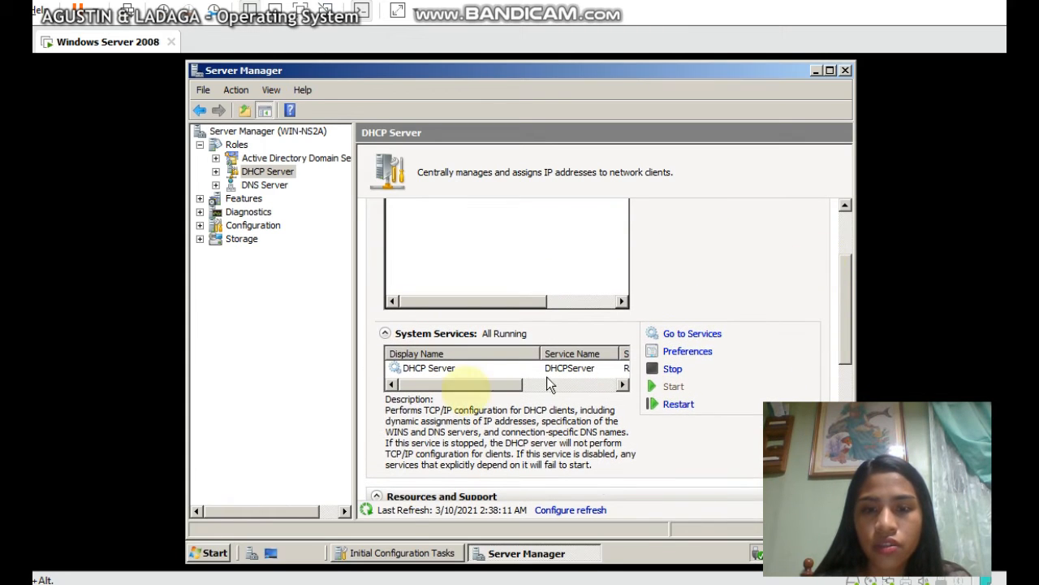
{"action": "left_click_drag", "start_coordinate": [432, 382], "coordinate": [414, 399]}
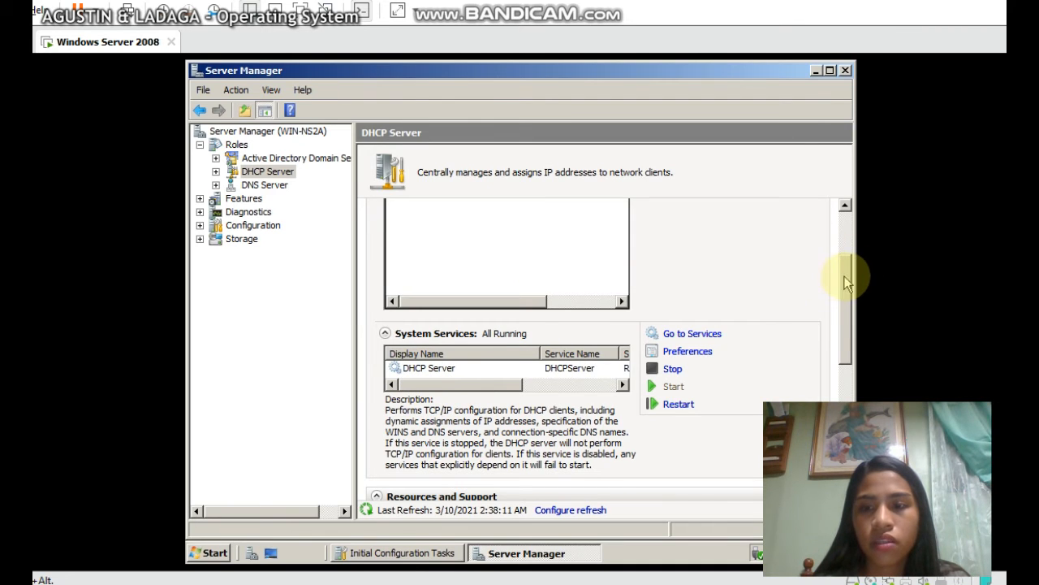
{"action": "left_click_drag", "start_coordinate": [846, 276], "coordinate": [842, 219]}
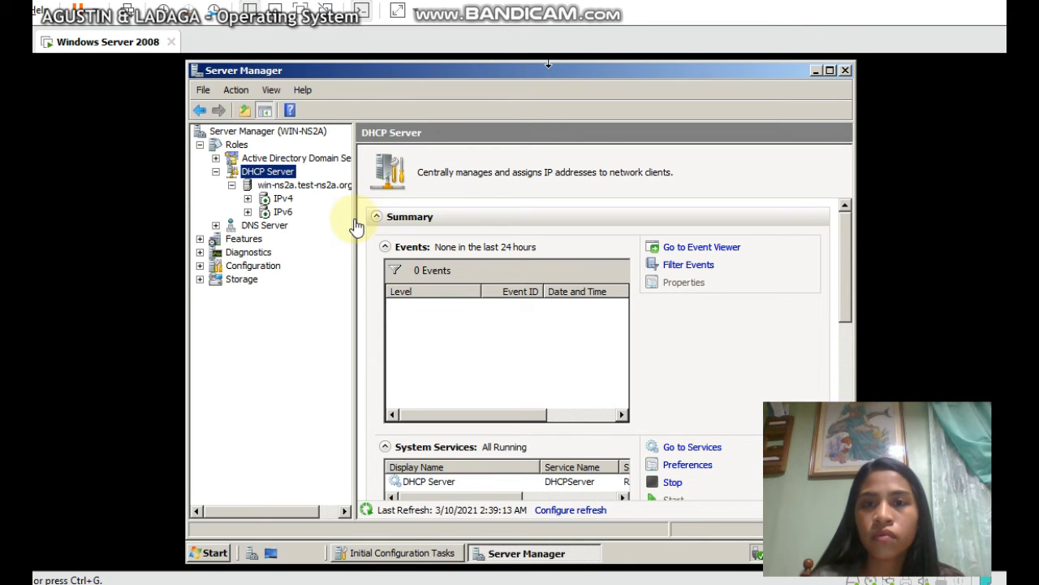
Expand scope [192.168.0.0] NS-2A, view its Address Pool range, then return to the scope's contents
{"action": "left_click", "coordinate": [247, 199]}
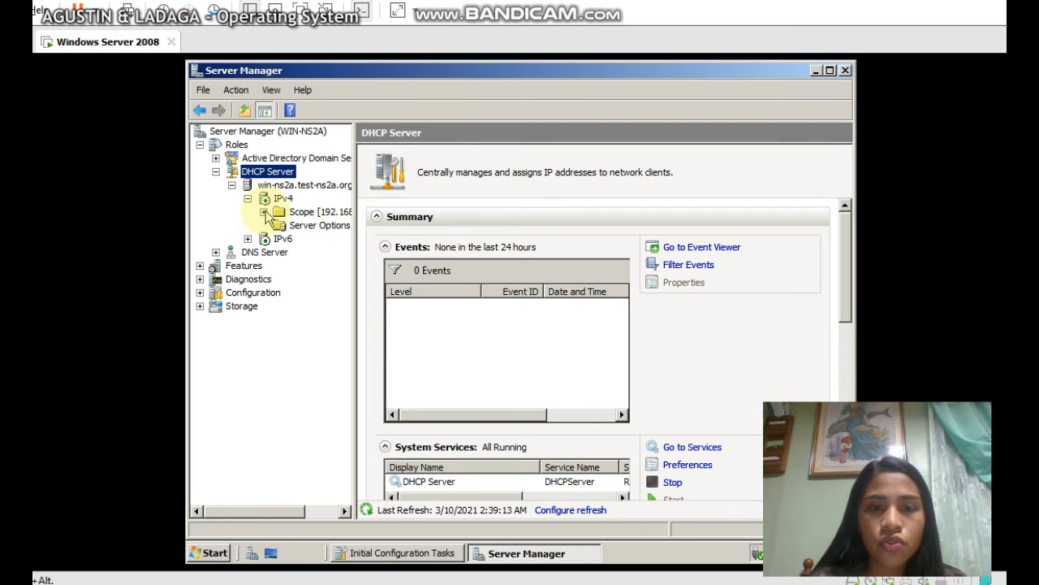
{"action": "left_click", "coordinate": [264, 212]}
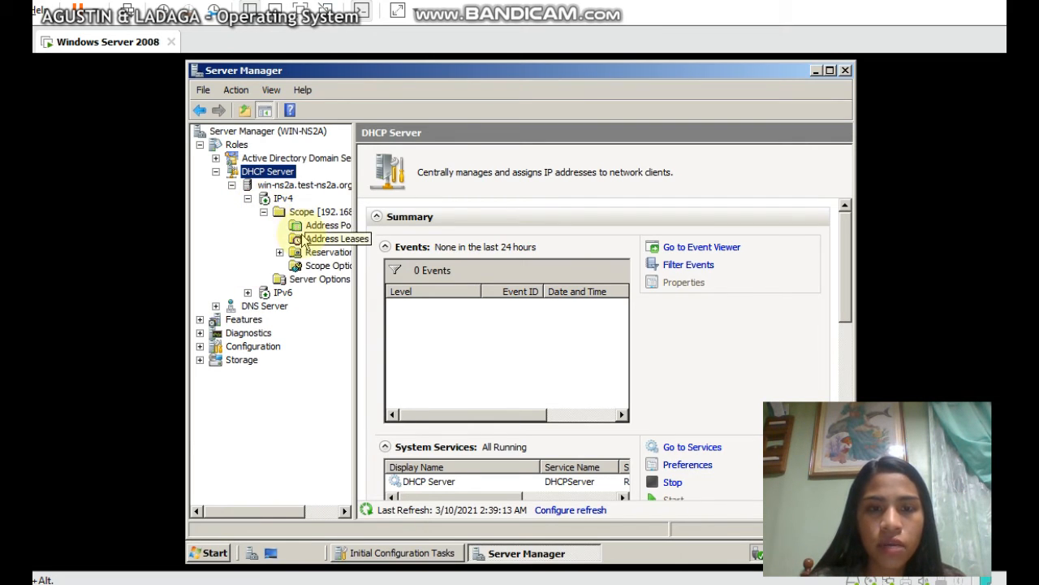
{"action": "left_click", "coordinate": [281, 212]}
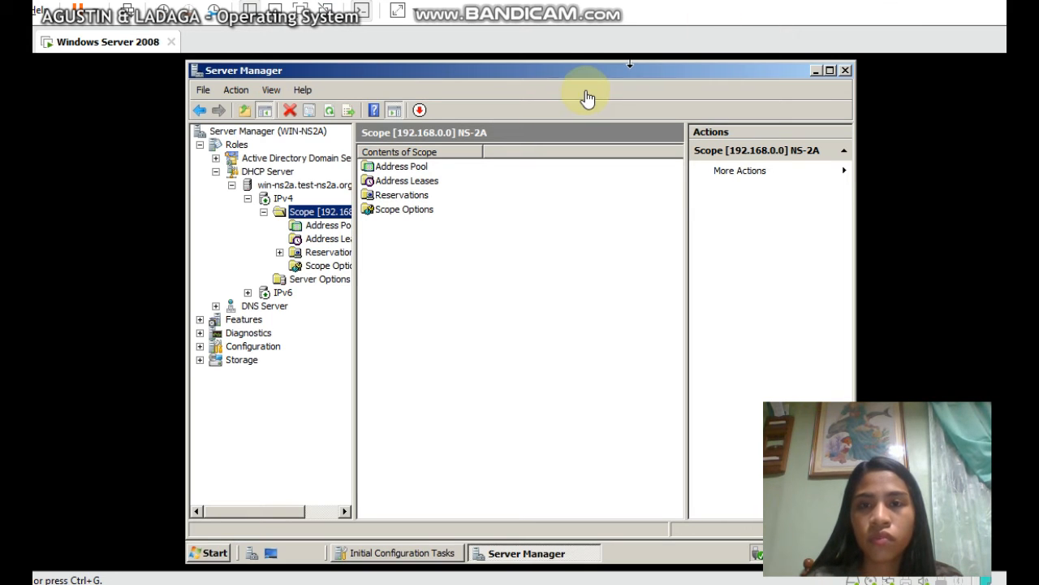
{"action": "left_click", "coordinate": [402, 168]}
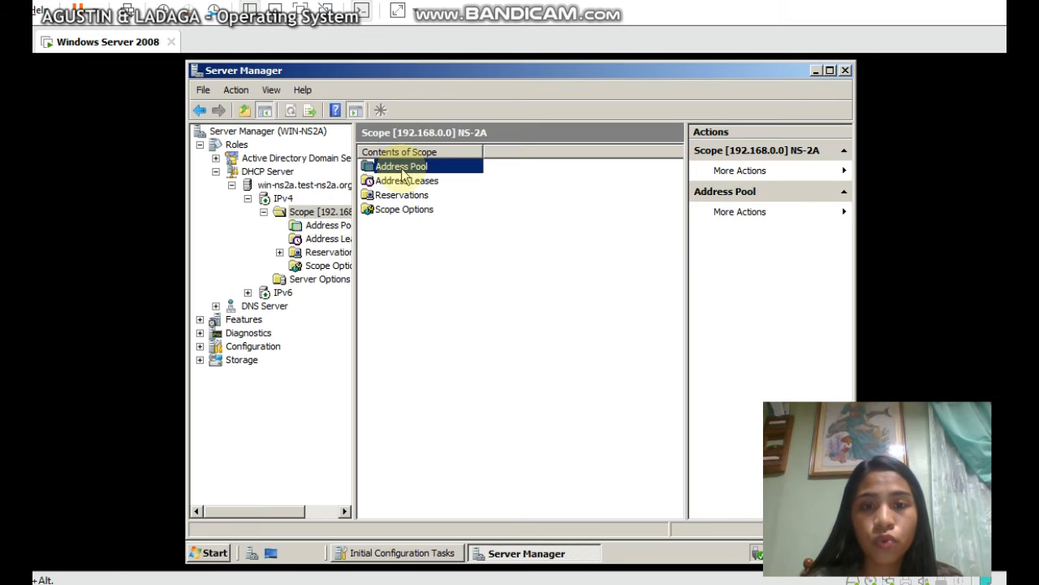
{"action": "double_click", "coordinate": [401, 168]}
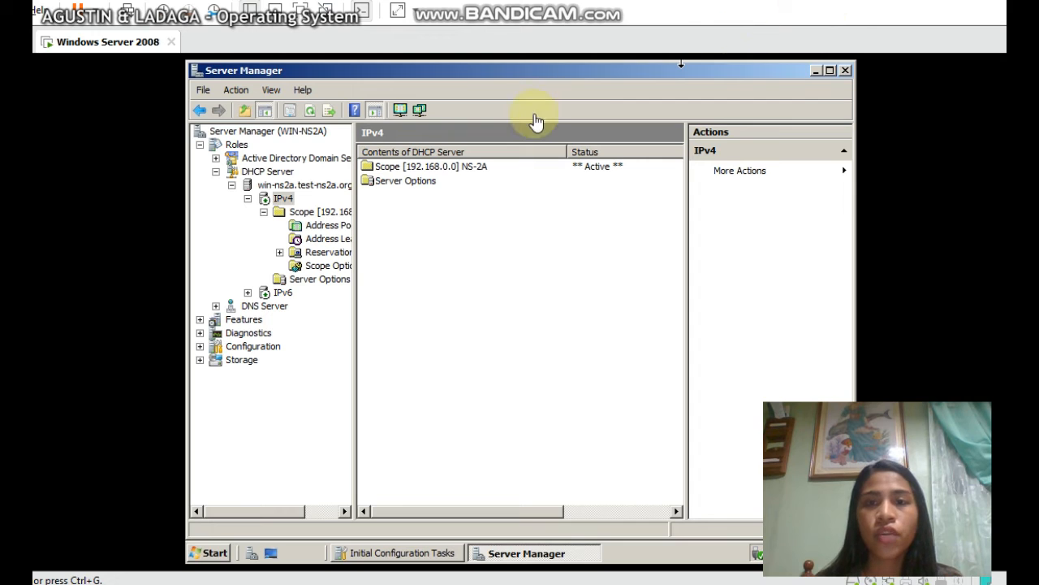
{"action": "left_click", "coordinate": [303, 215]}
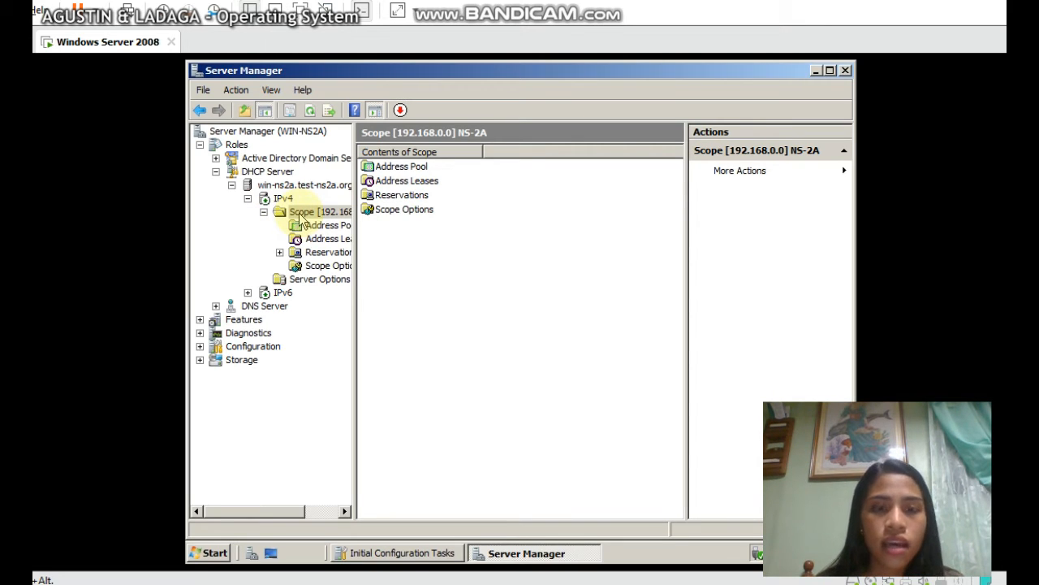
In scope NS-2A's Properties, set the client lease duration to 0 days and 16 hours
{"action": "right_click", "coordinate": [301, 217]}
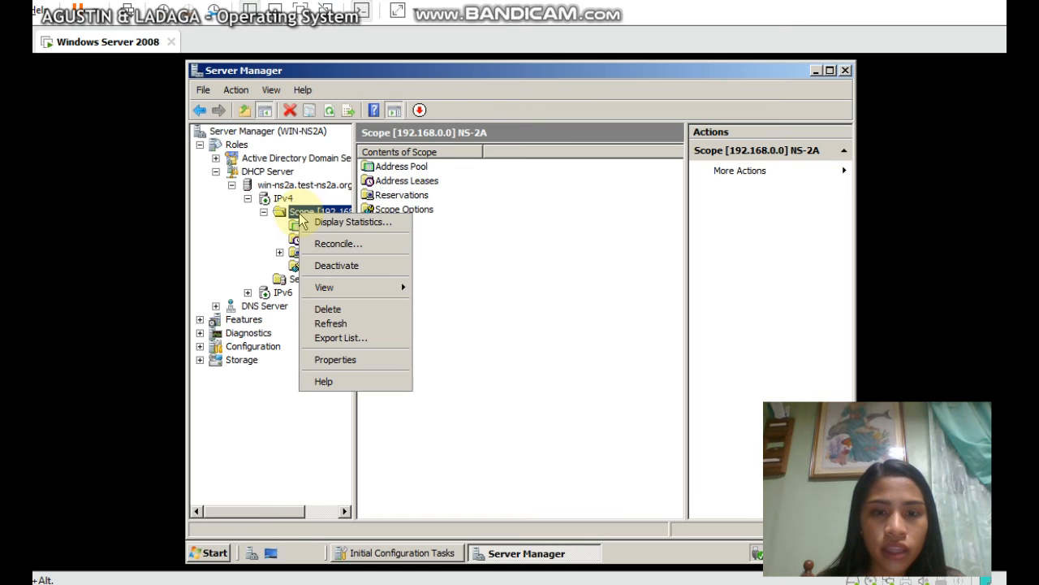
{"action": "left_click", "coordinate": [345, 361]}
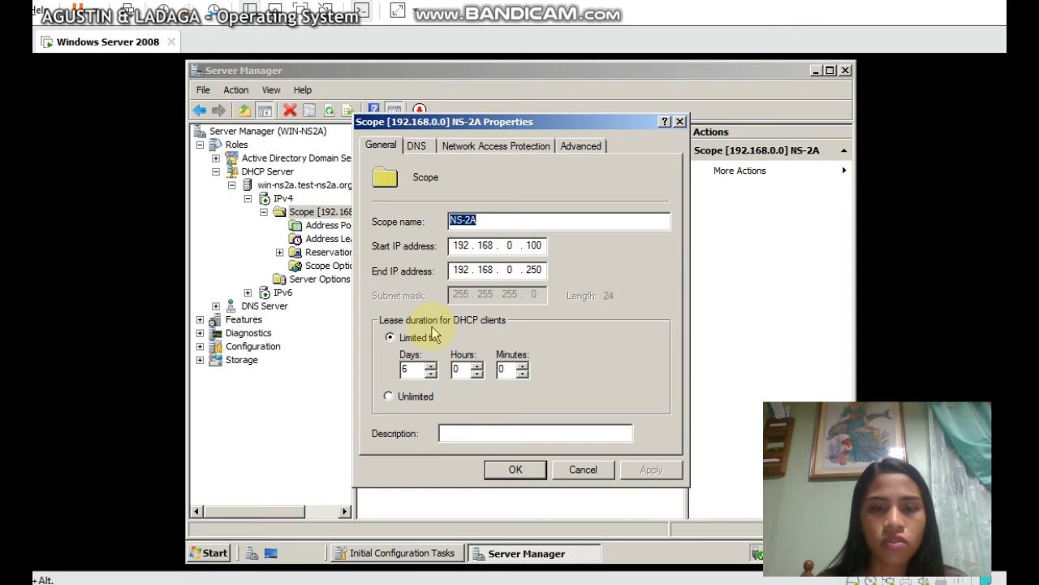
{"action": "left_click", "coordinate": [416, 368]}
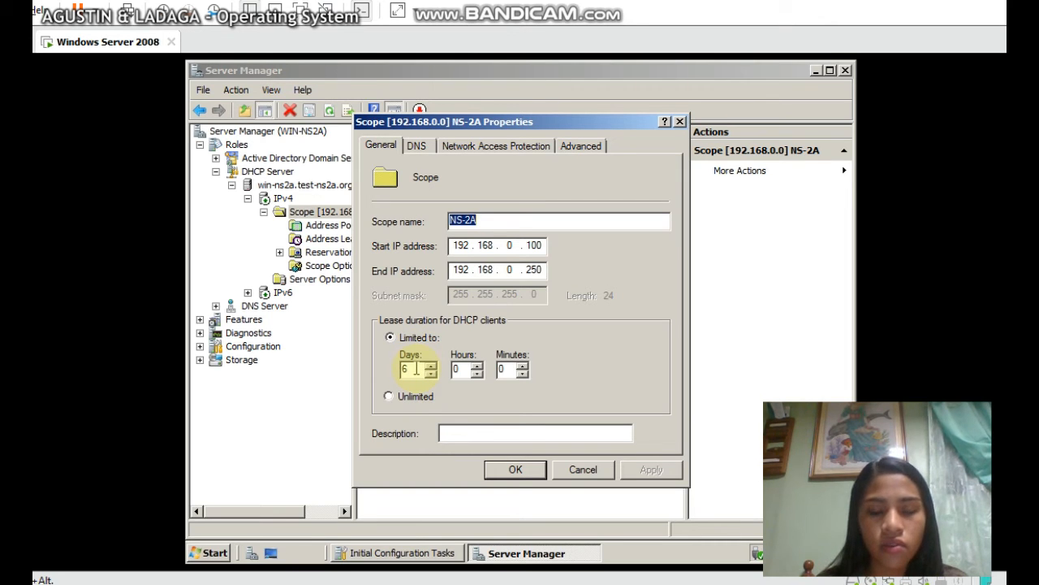
{"action": "left_click", "coordinate": [406, 369]}
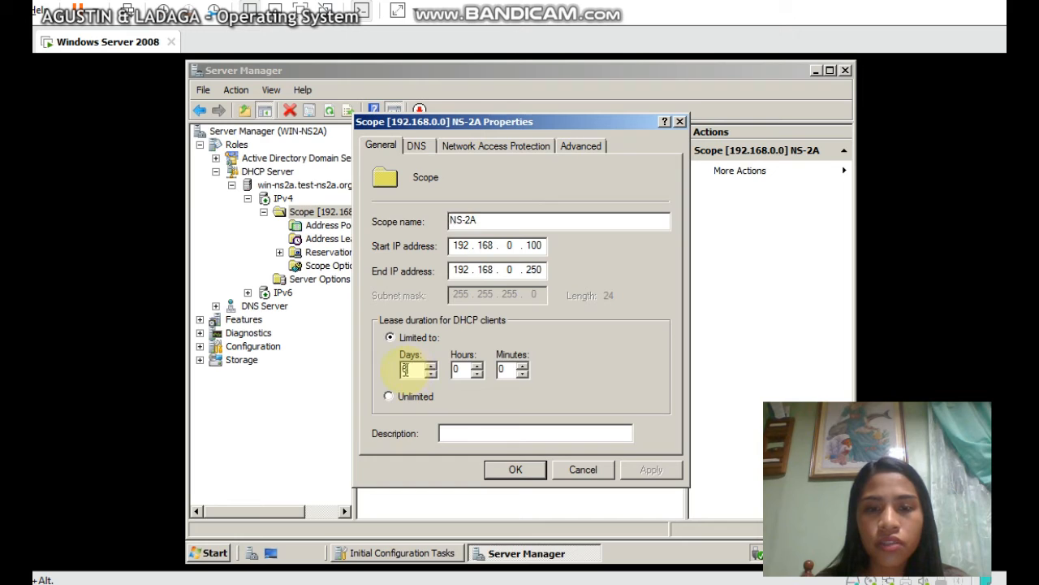
{"action": "type", "text": "0"}
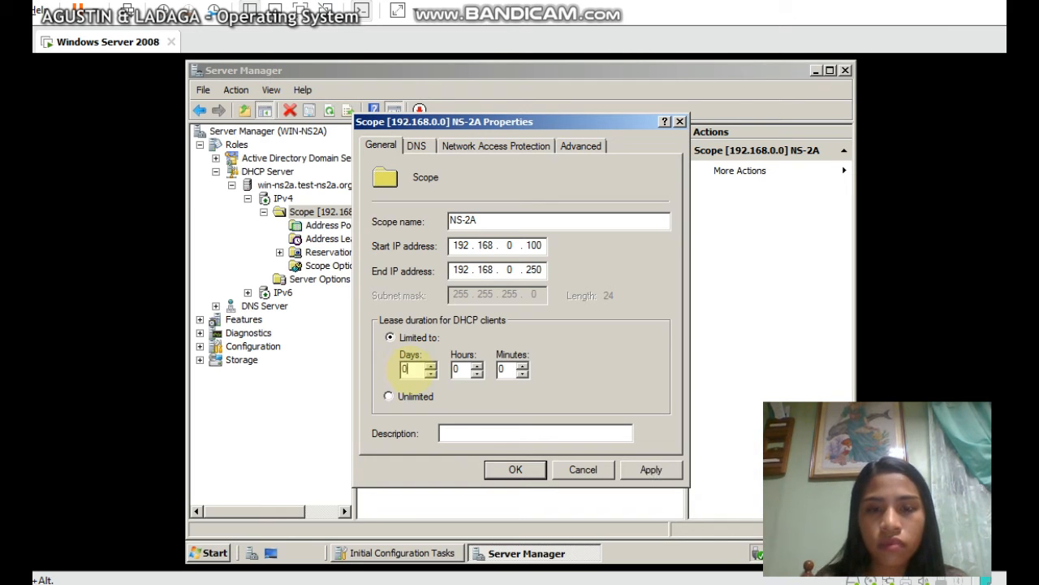
{"action": "left_click", "coordinate": [457, 369]}
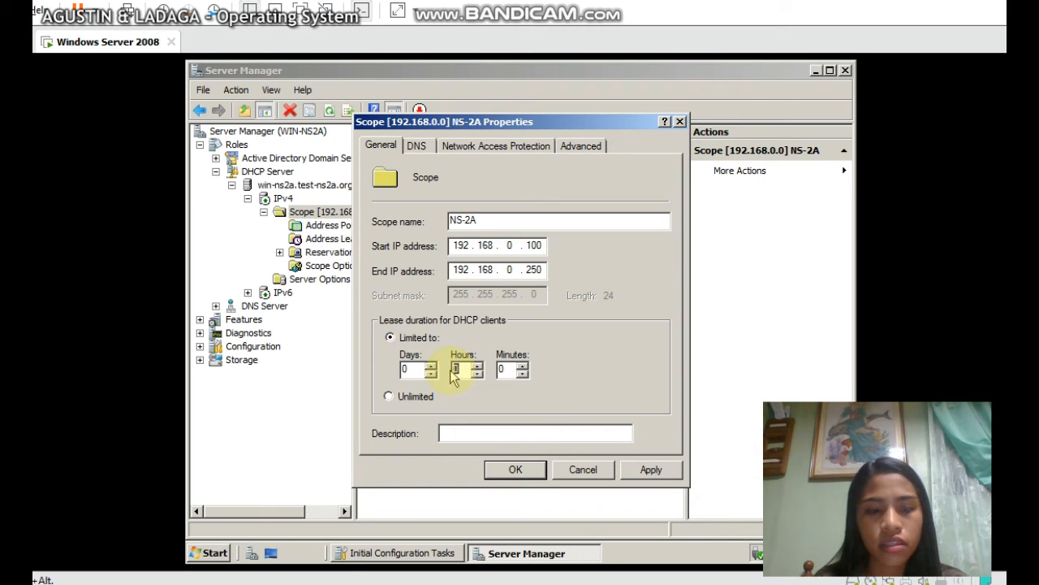
{"action": "type", "text": "16"}
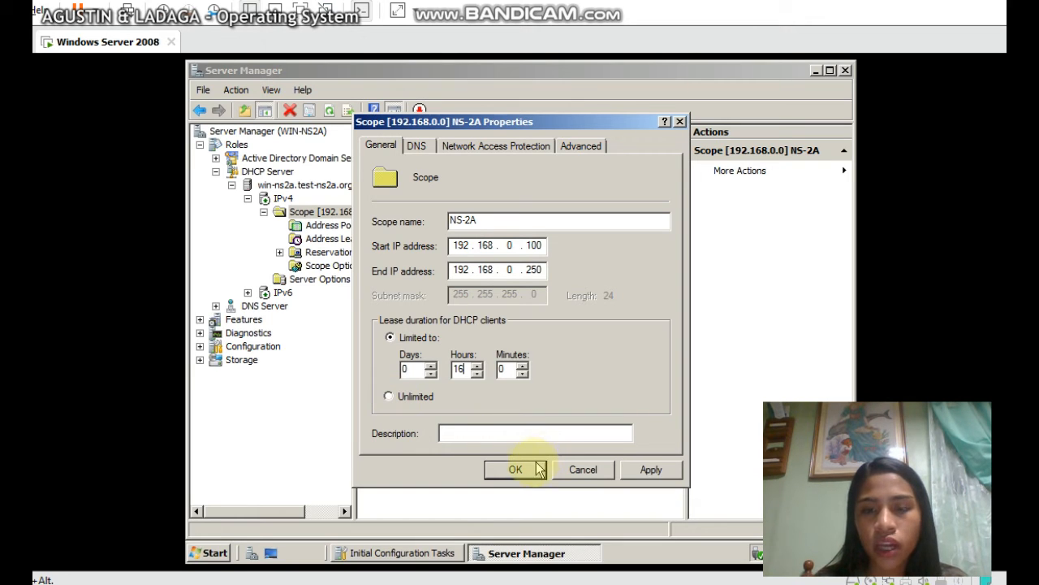
Review the DNS, Network Access Protection and Advanced tabs, then save the 16-hour lease with OK
{"action": "left_click", "coordinate": [427, 153]}
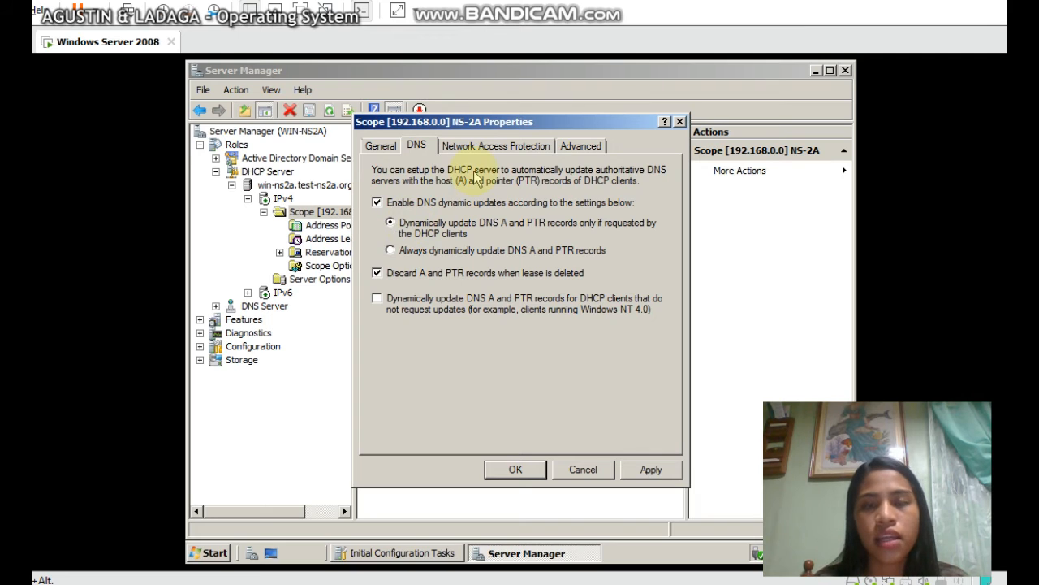
{"action": "left_click", "coordinate": [486, 147]}
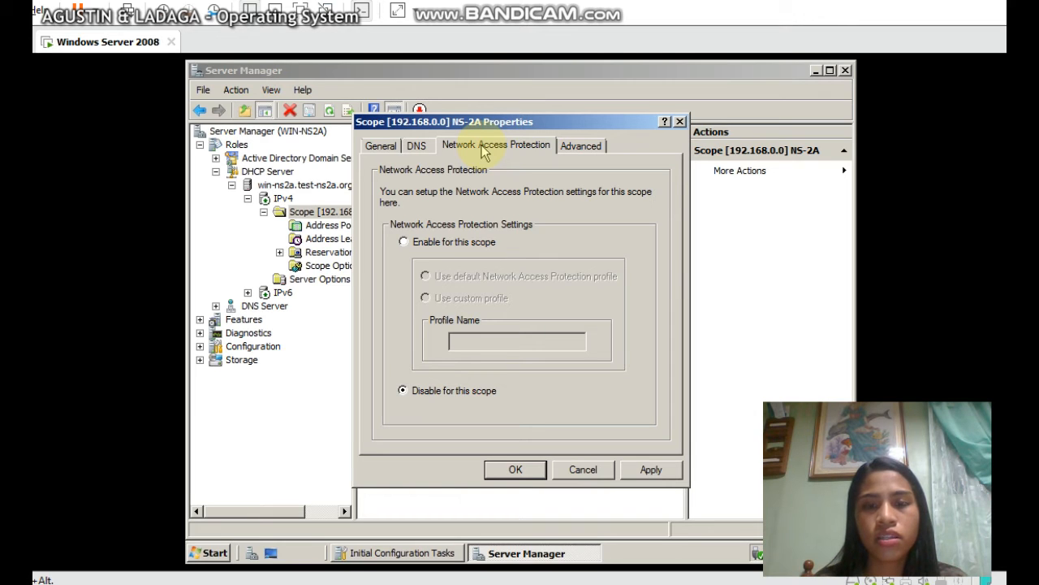
{"action": "left_click", "coordinate": [572, 151]}
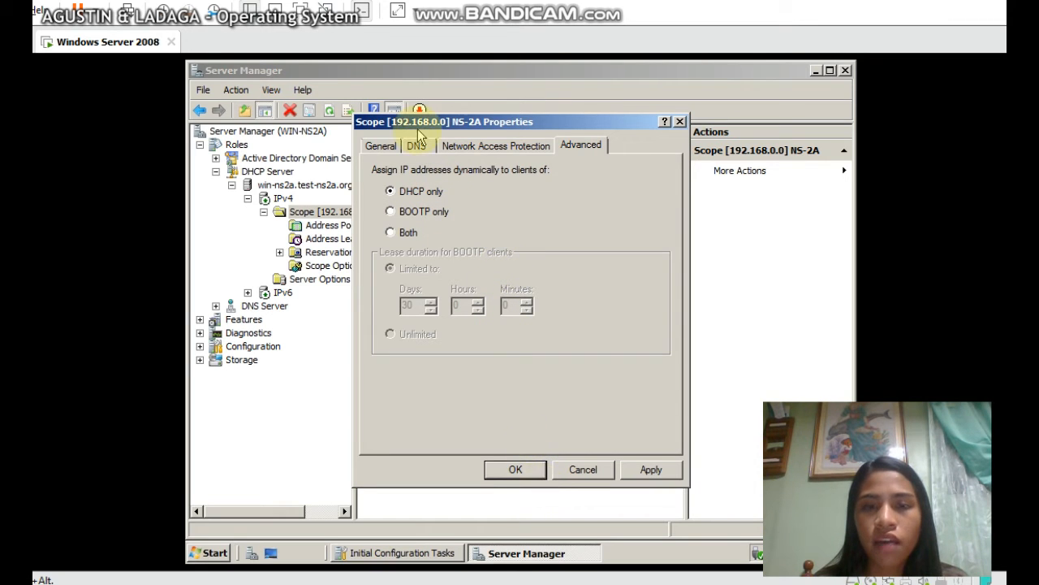
{"action": "left_click", "coordinate": [381, 146]}
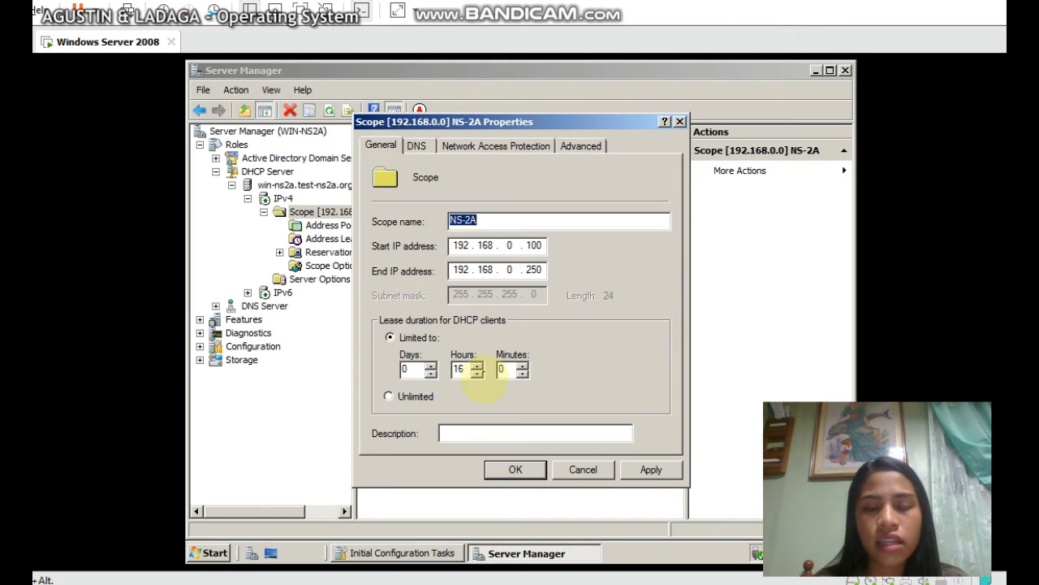
{"action": "left_click", "coordinate": [514, 471]}
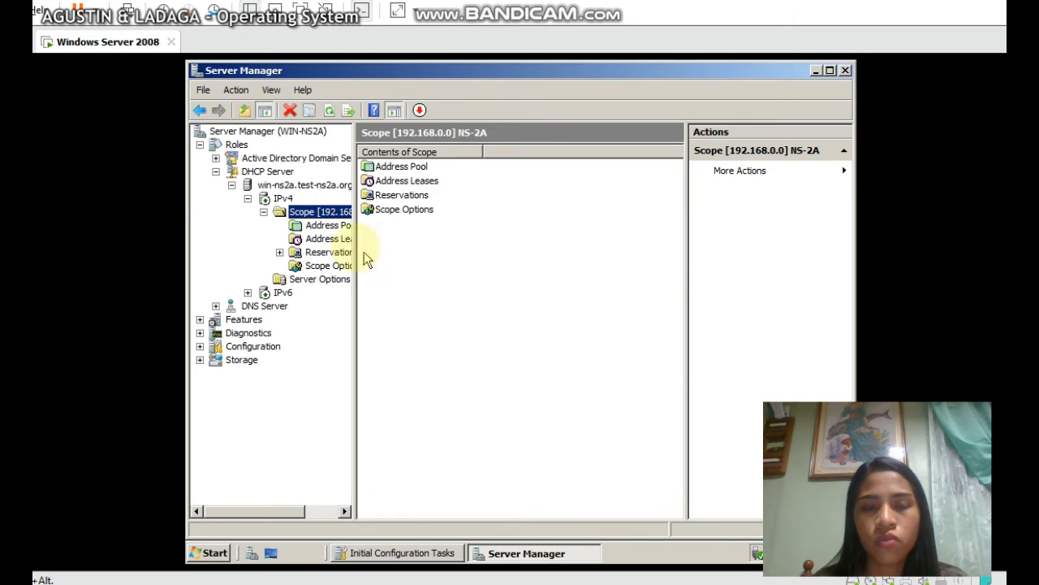
Reopen scope NS-2A's Properties to confirm the 16-hour lease, then close without changes
{"action": "right_click", "coordinate": [330, 215]}
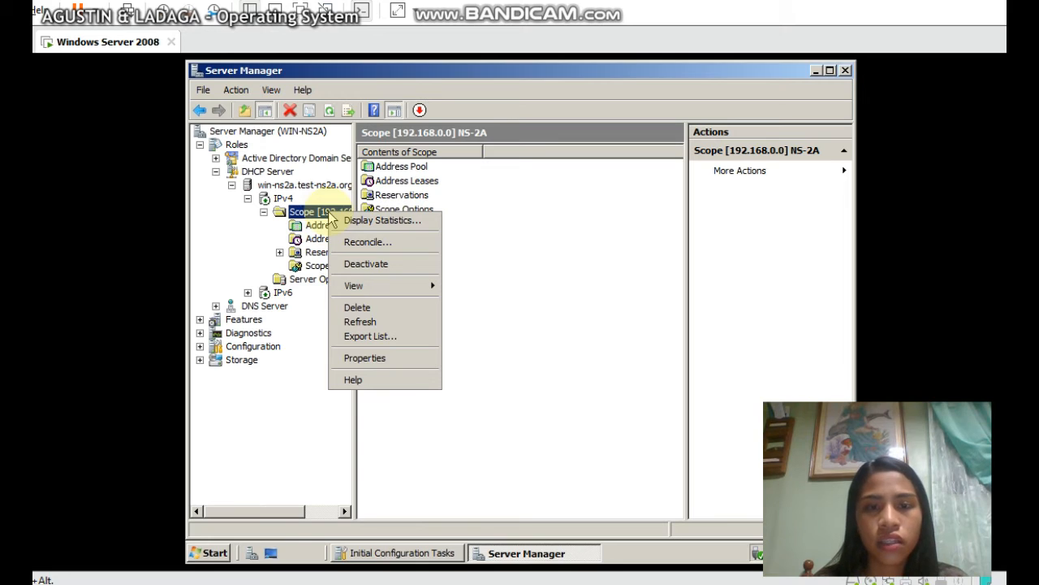
{"action": "left_click", "coordinate": [359, 360]}
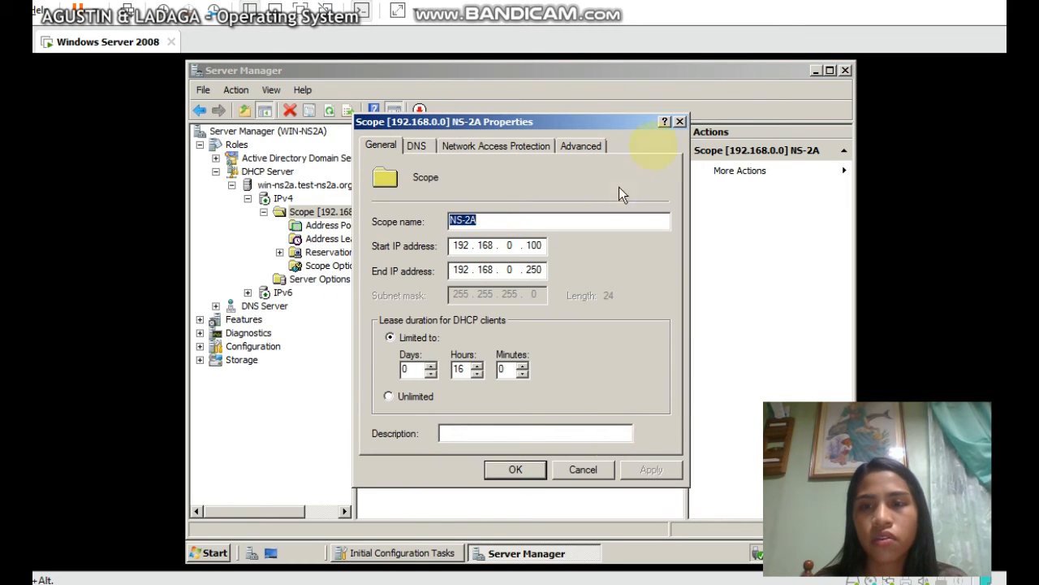
{"action": "left_click", "coordinate": [681, 122]}
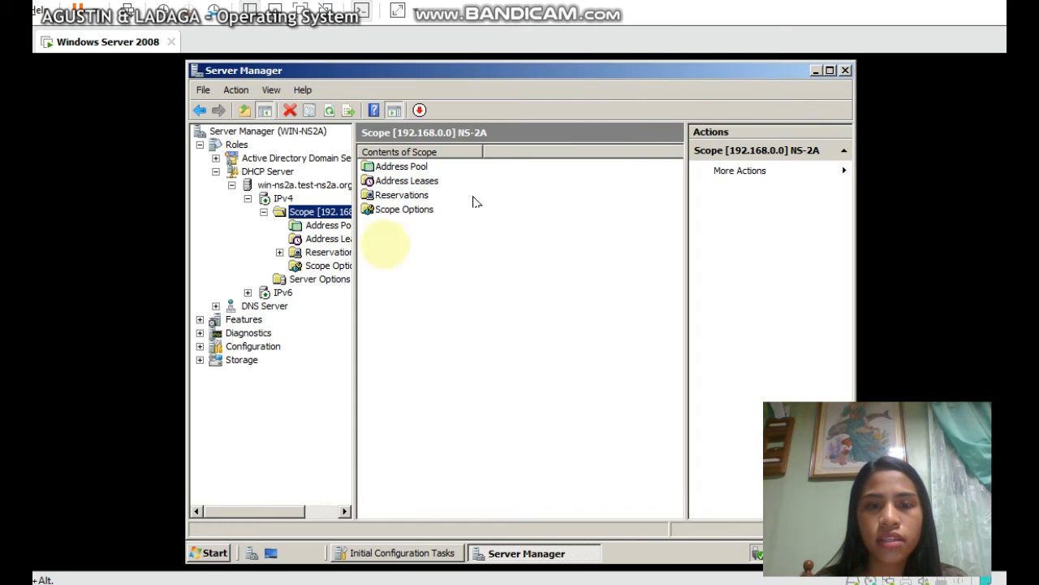
Open DHCP Help from the Reservations menu, then return and show the Reservations page
{"action": "right_click", "coordinate": [333, 257]}
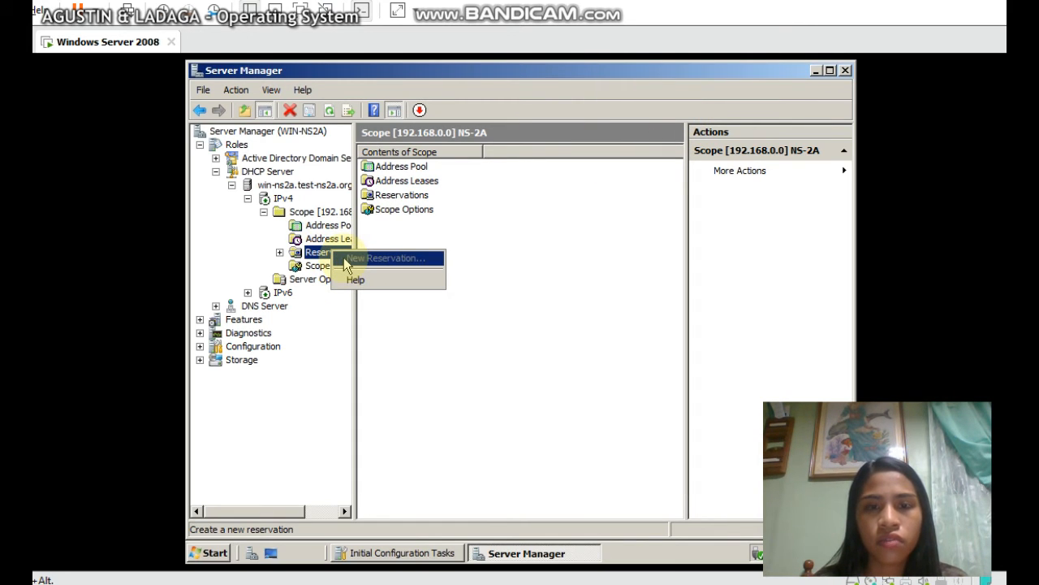
{"action": "left_click", "coordinate": [349, 278]}
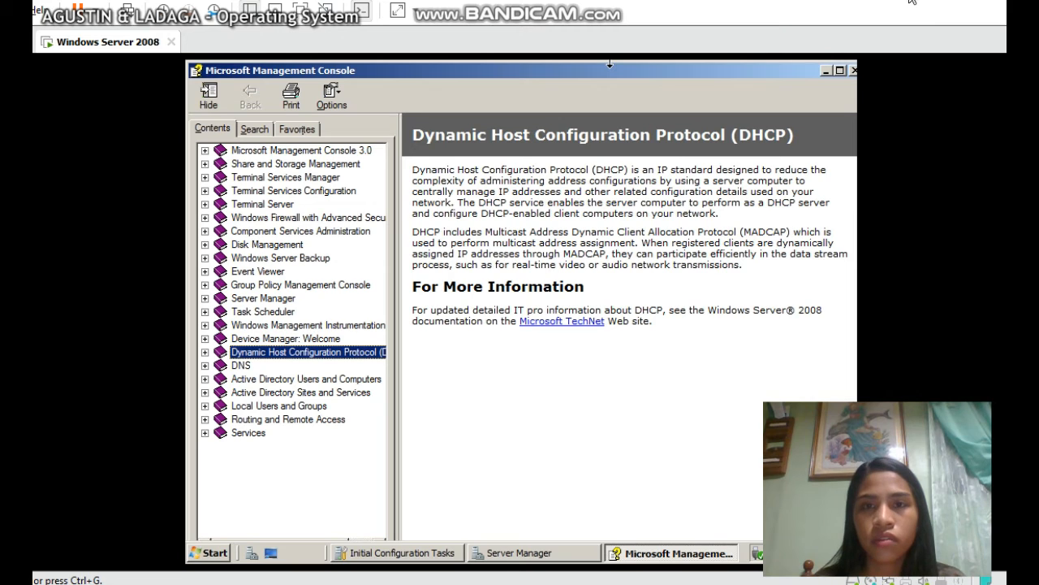
{"action": "left_click", "coordinate": [552, 553]}
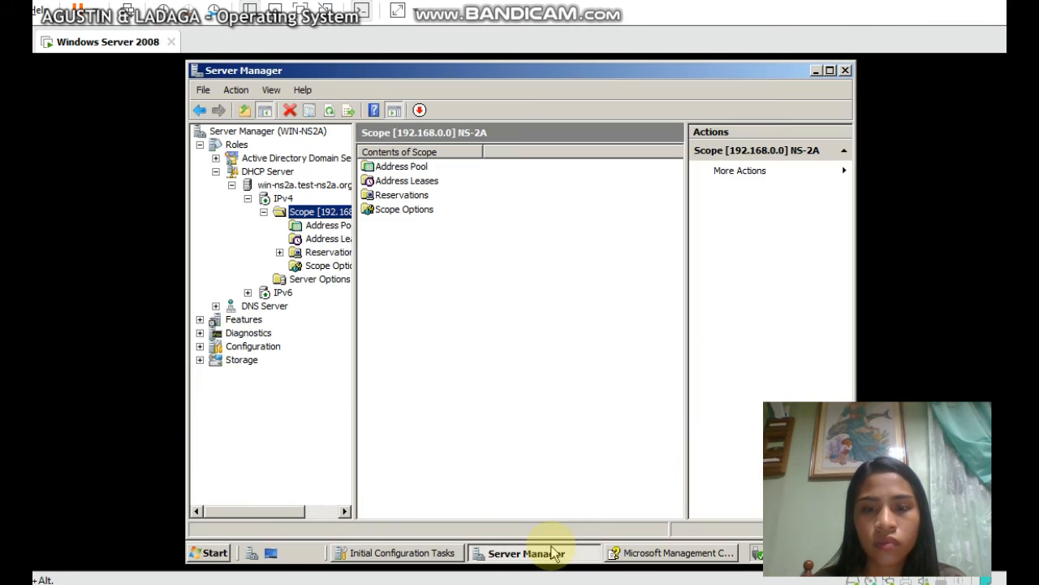
{"action": "left_click", "coordinate": [297, 253]}
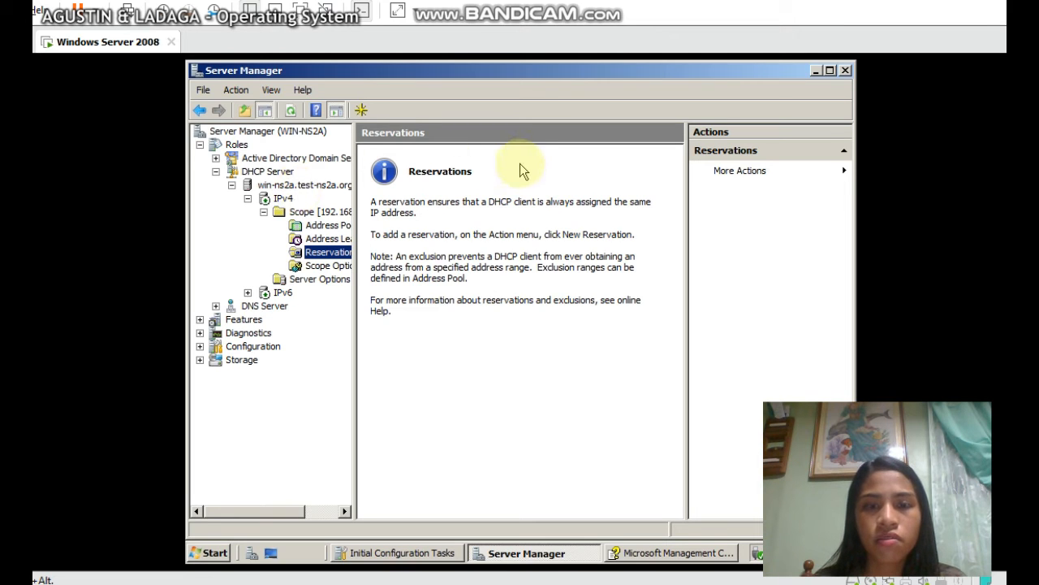
In Scope Options, inspect the 003 Router and 006 DNS Servers entries
{"action": "left_click", "coordinate": [334, 265]}
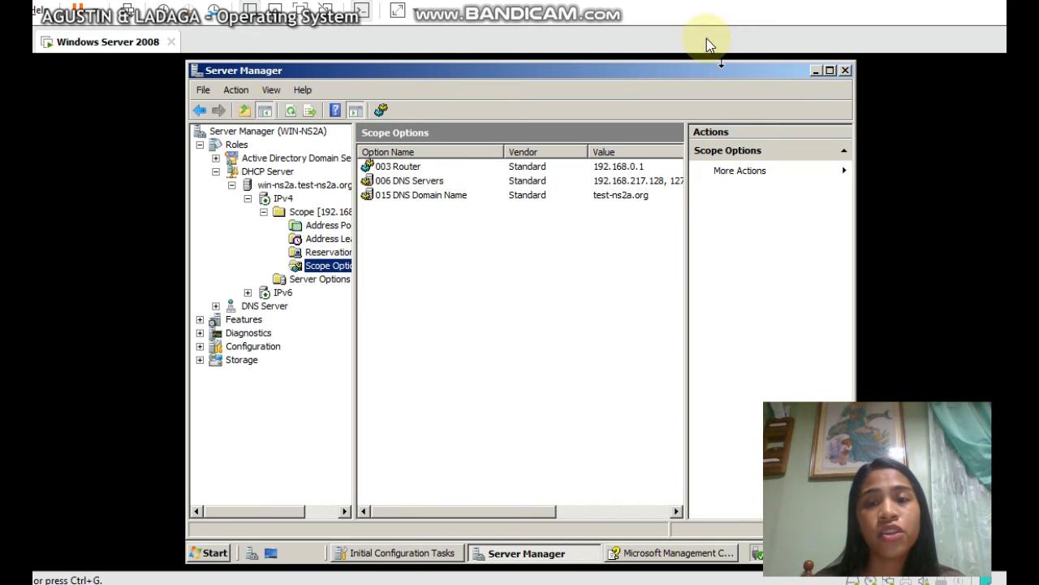
{"action": "left_click", "coordinate": [607, 167]}
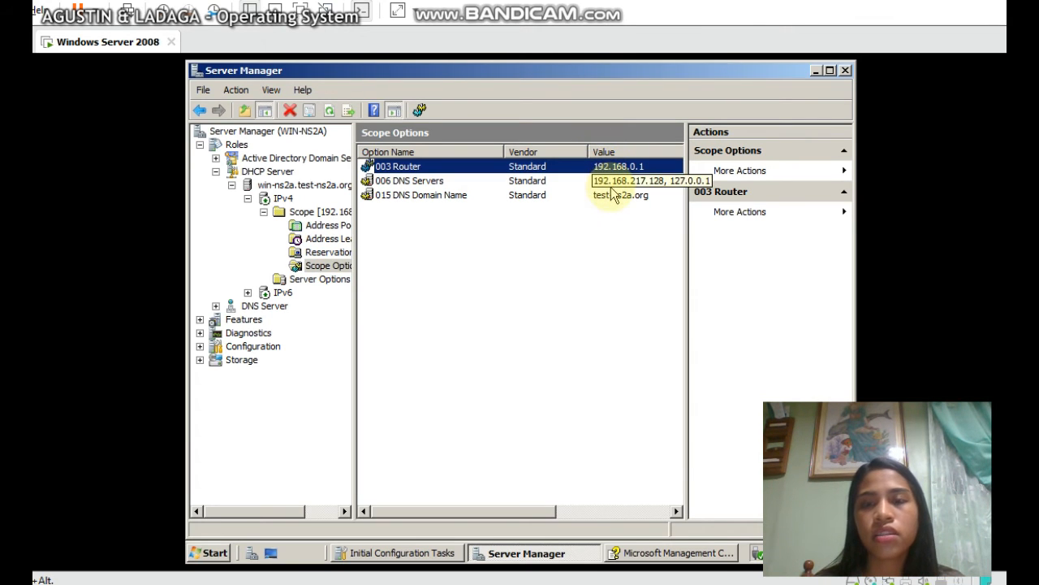
{"action": "left_click", "coordinate": [612, 187]}
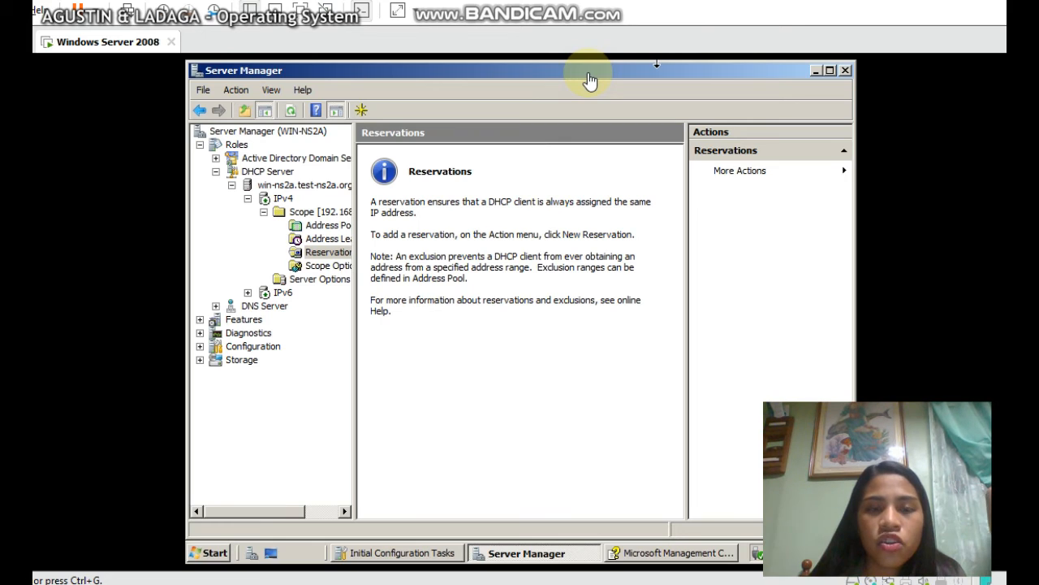
Start a new reservation and enter the client PC's reservation name
{"action": "right_click", "coordinate": [328, 254]}
{"action": "left_click", "coordinate": [339, 260]}
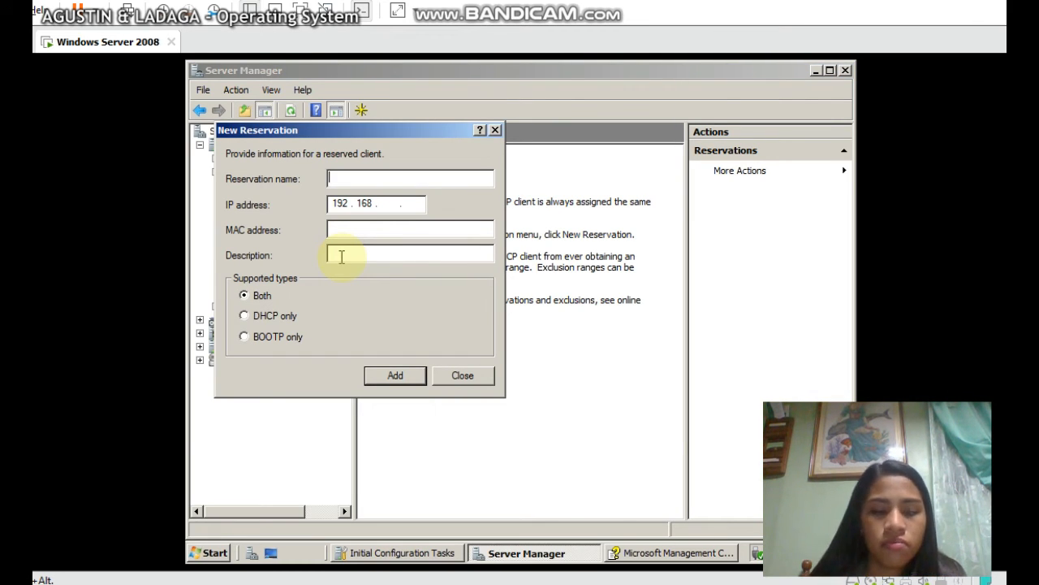
{"action": "type", "text": "agu"}
{"action": "key", "text": "BackSpace"}
{"action": "key", "text": "BackSpace"}
{"action": "key", "text": "BackSpace"}
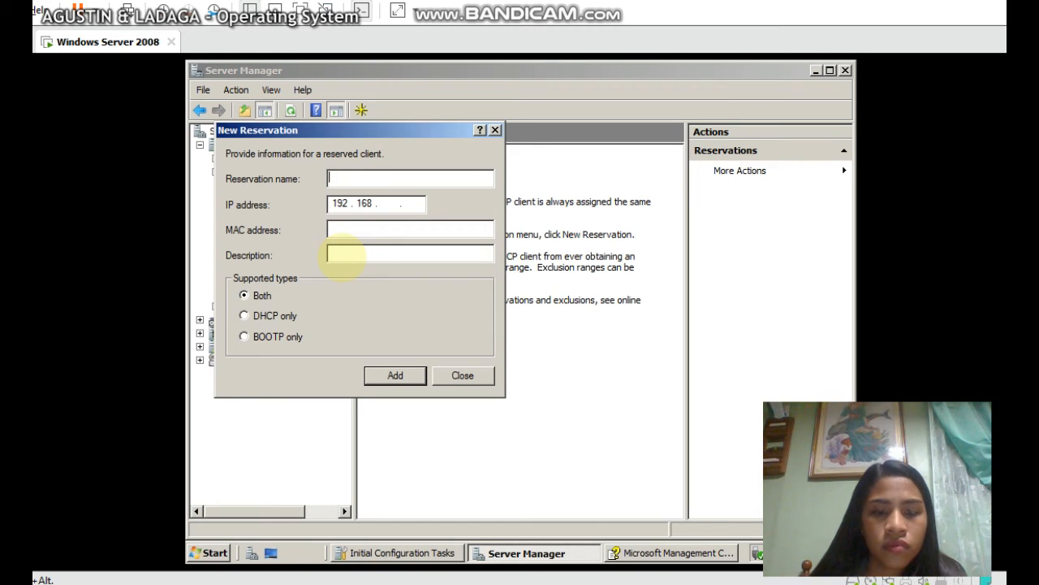
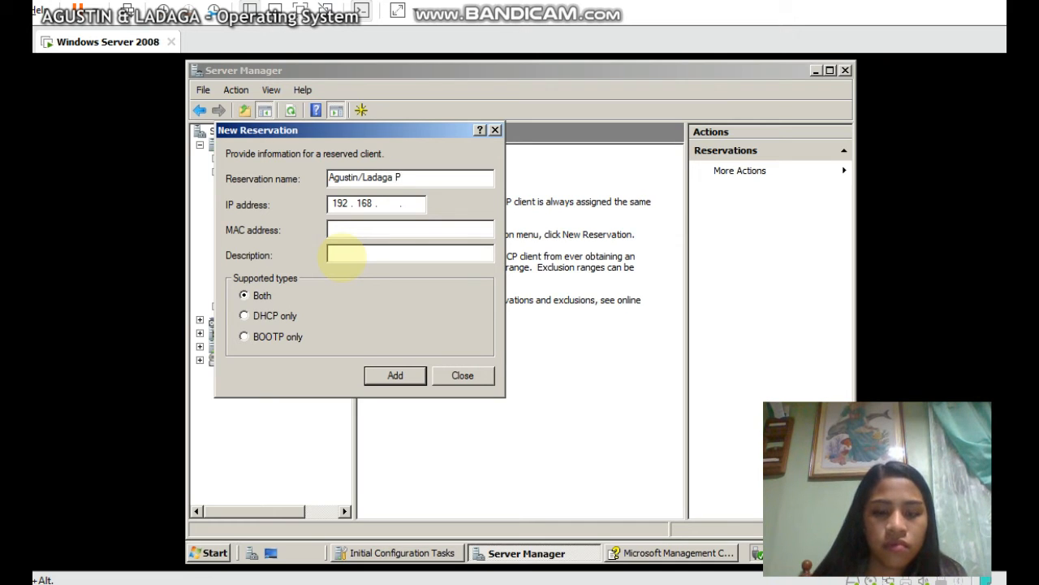
{"action": "type", "text": "C"}
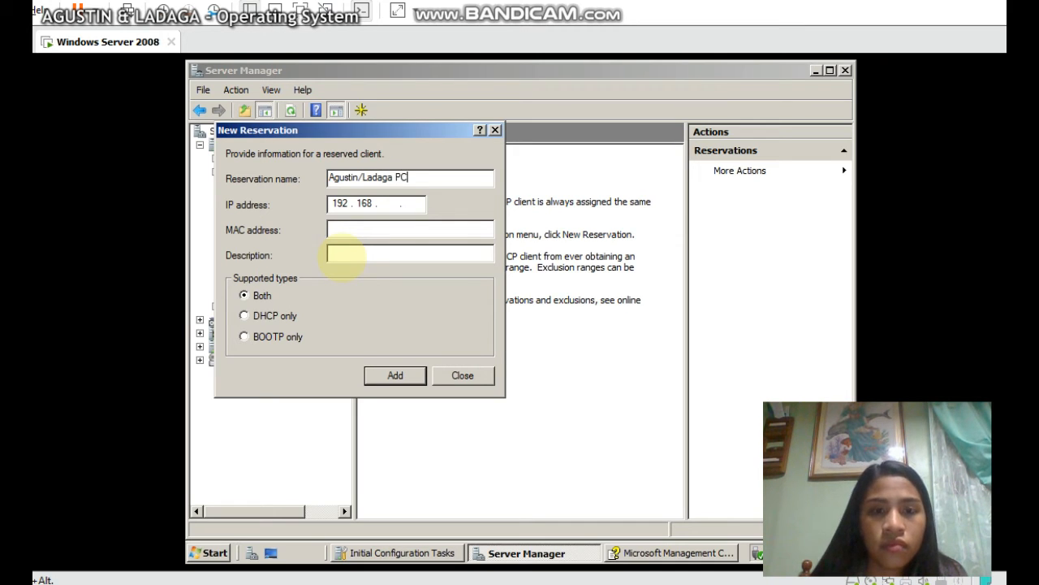
Enter reservation IP address 192.168.0.1, then minimise and restore all windows
{"action": "left_click", "coordinate": [388, 205]}
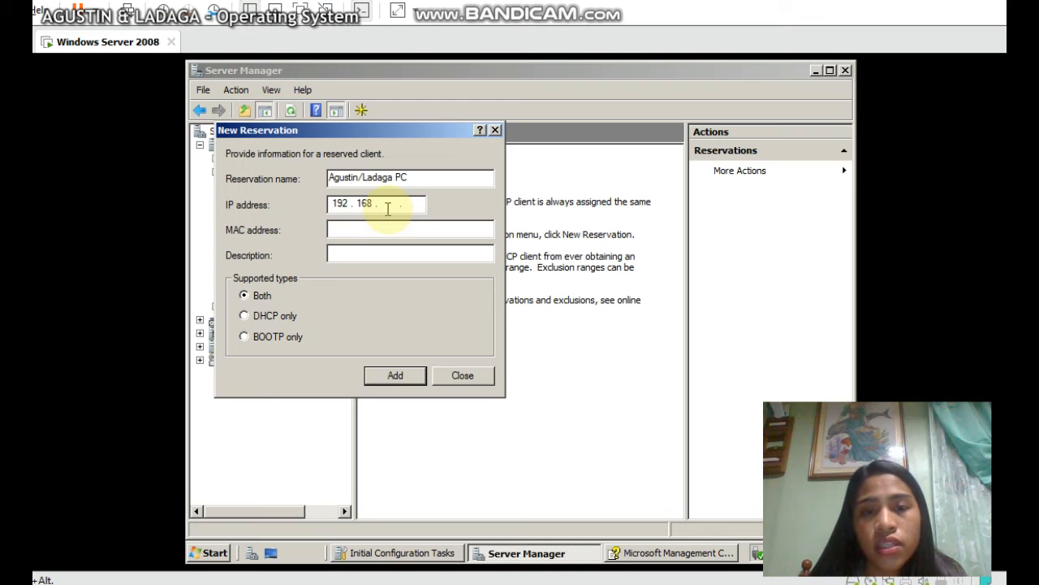
{"action": "type", "text": "0."}
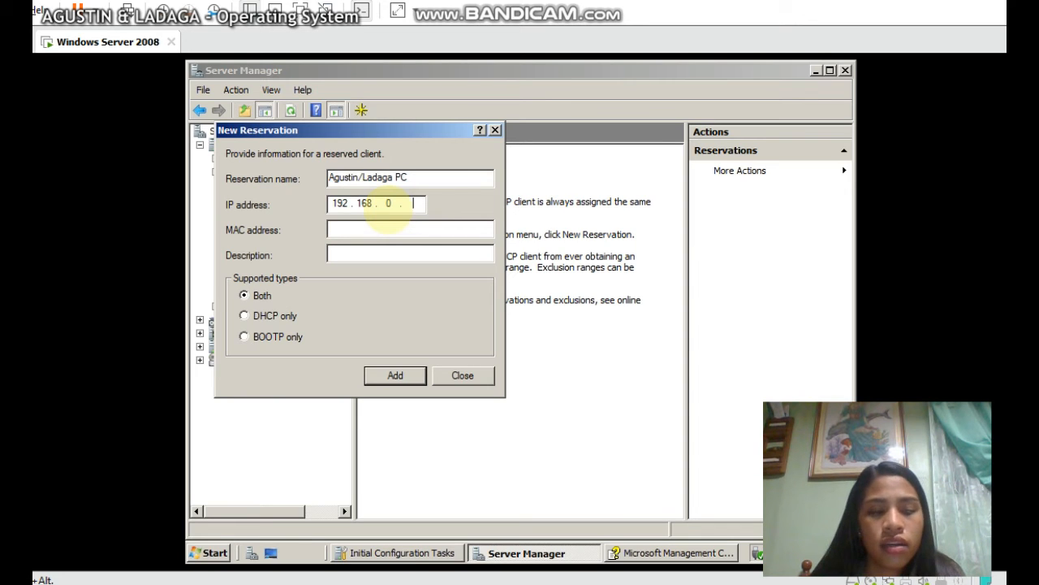
{"action": "type", "text": "1"}
{"action": "left_click", "coordinate": [370, 231]}
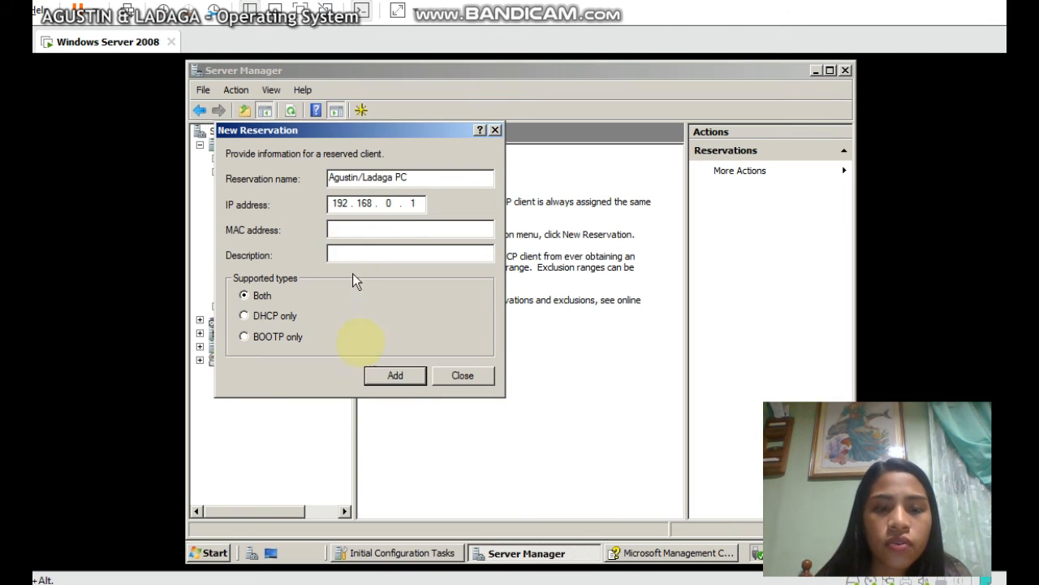
{"action": "left_click", "coordinate": [271, 553]}
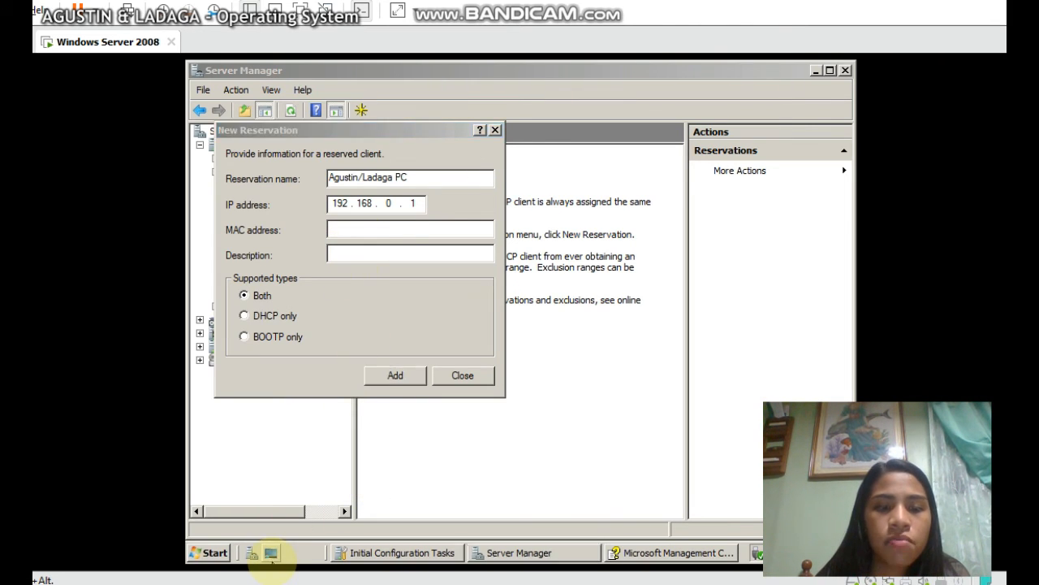
{"action": "left_click", "coordinate": [270, 552]}
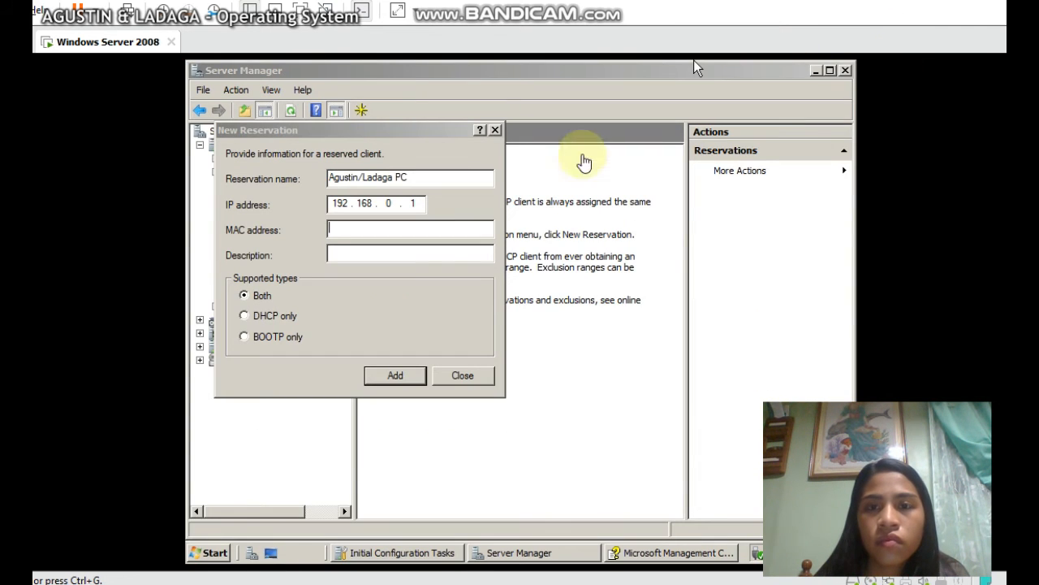
Open a Command Prompt and run ipconfig /all to read the adapters' physical addresses
{"action": "left_click", "coordinate": [215, 553]}
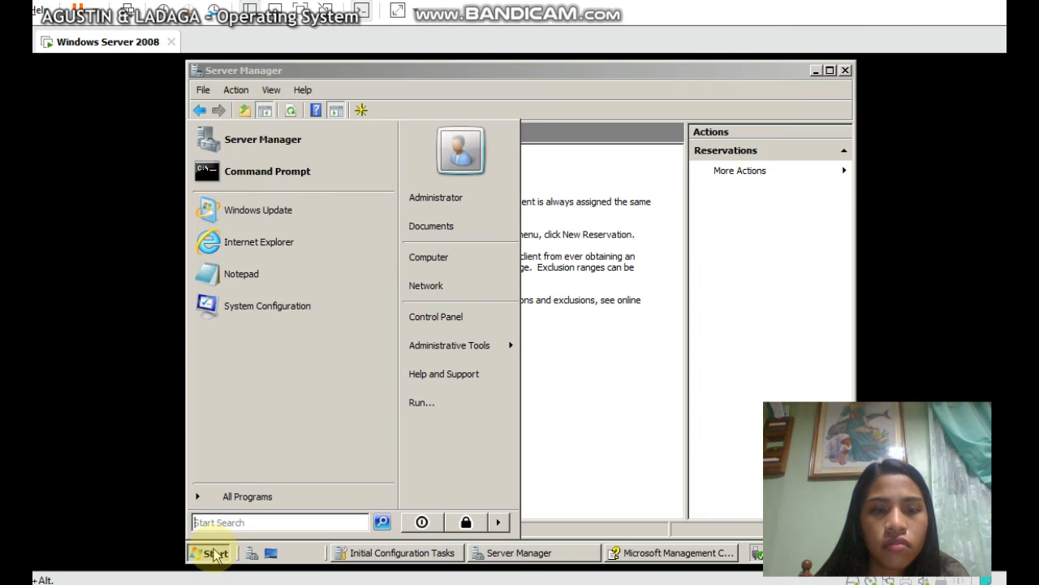
{"action": "left_click", "coordinate": [269, 169]}
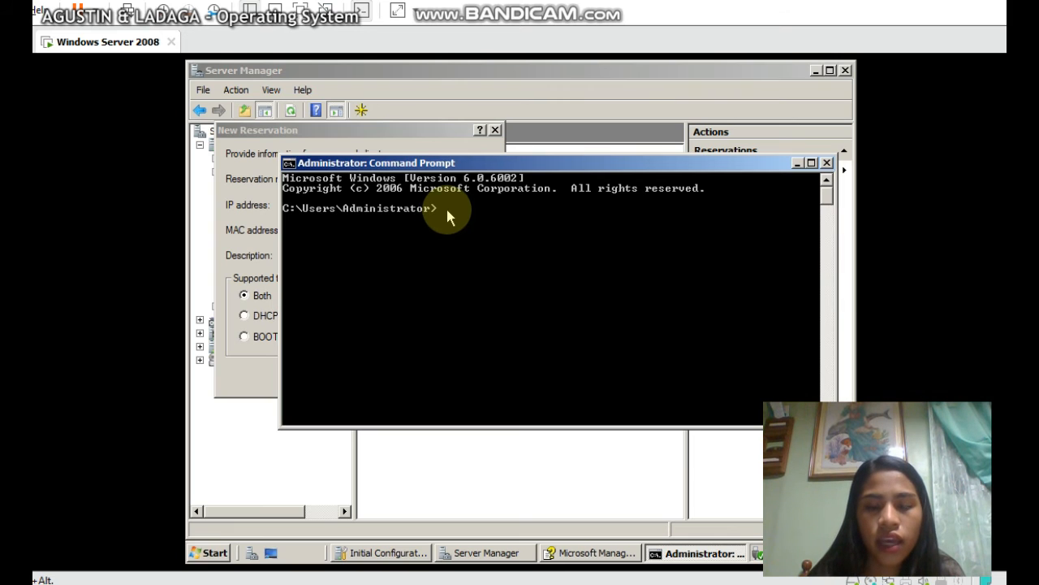
{"action": "type", "text": "IP"}
{"action": "type", "text": "ip"}
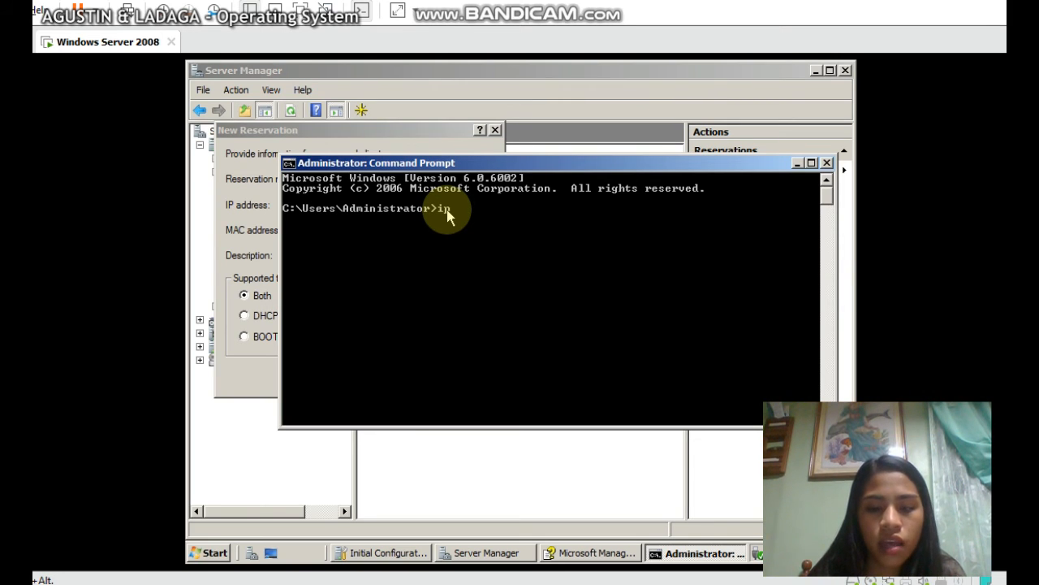
{"action": "type", "text": "config"}
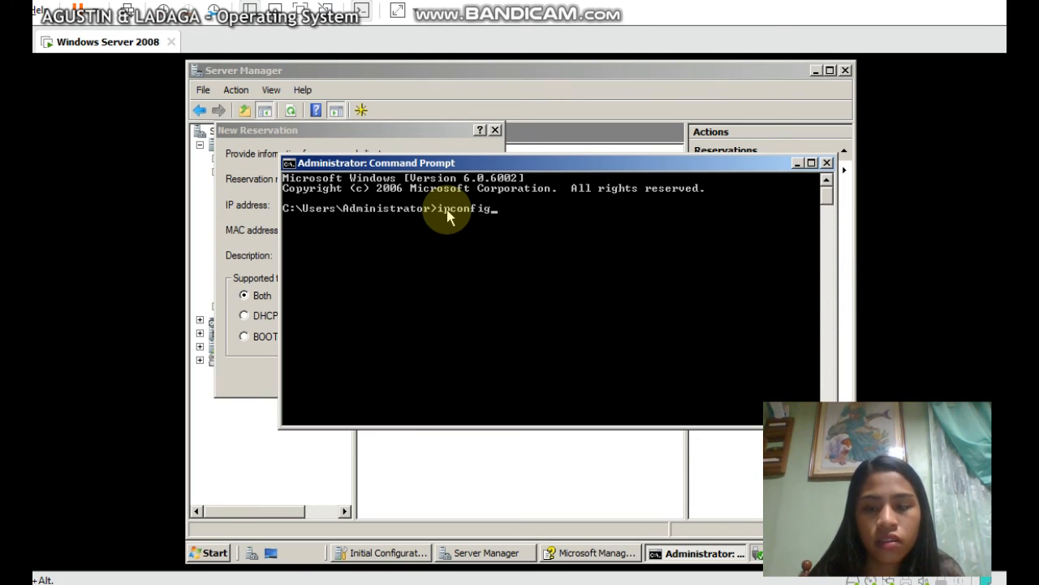
{"action": "type", "text": " /all"}
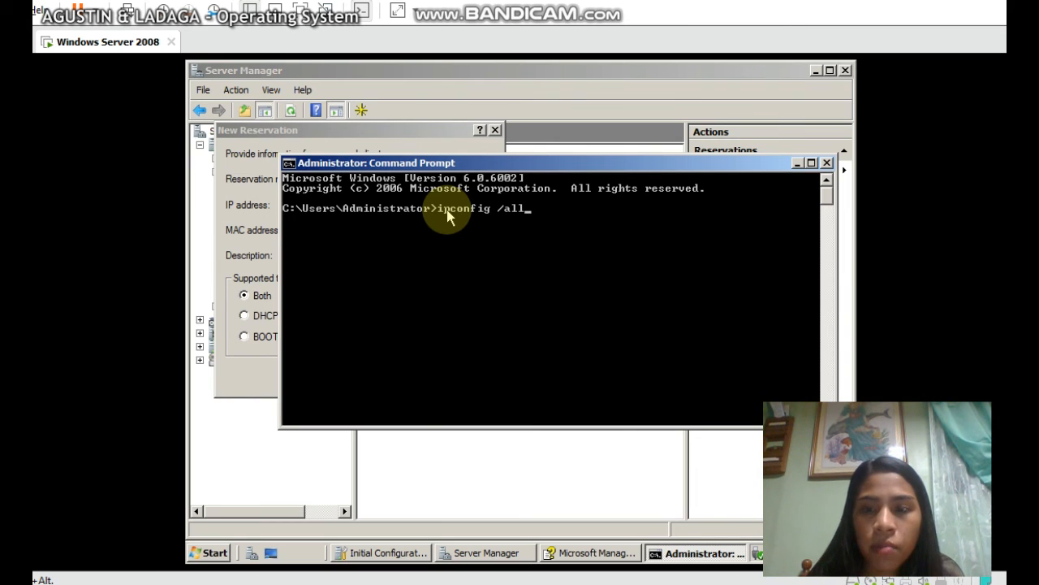
{"action": "key", "text": "Return"}
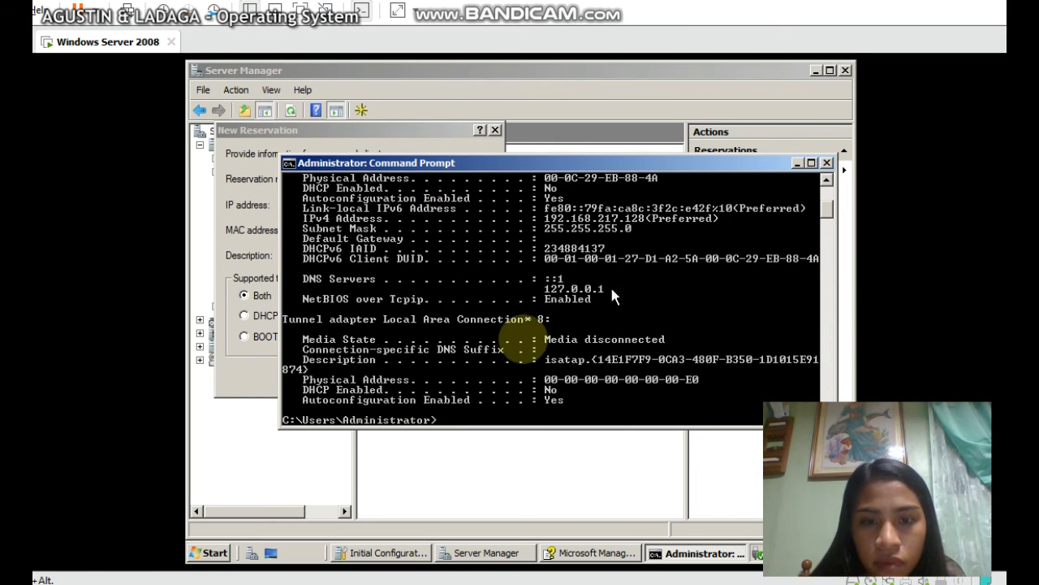
{"action": "scroll", "coordinate": [449, 363], "scroll_direction": "up", "scroll_amount": 5}
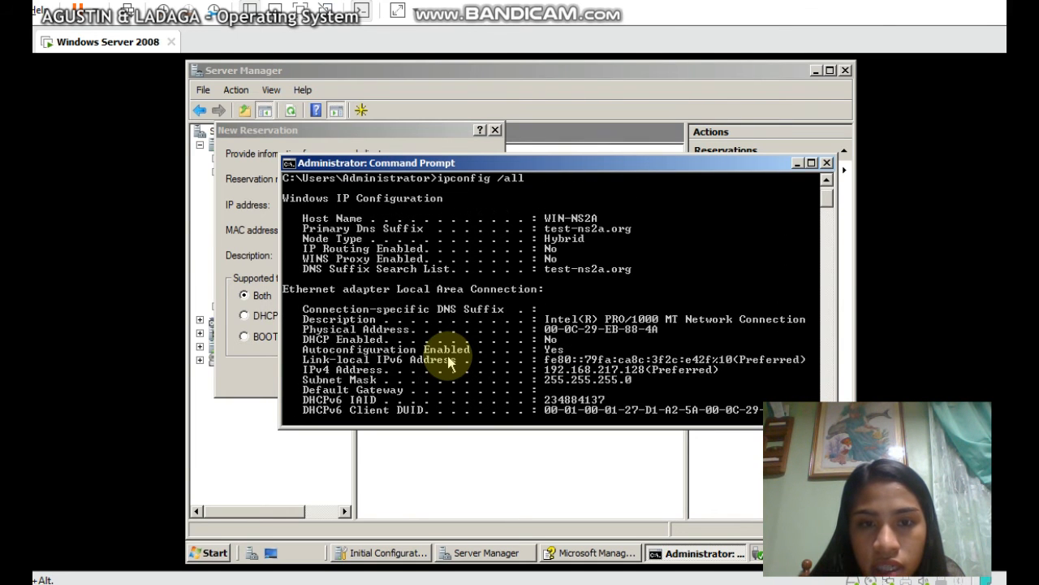
{"action": "scroll", "coordinate": [447, 355], "scroll_direction": "up", "scroll_amount": 1}
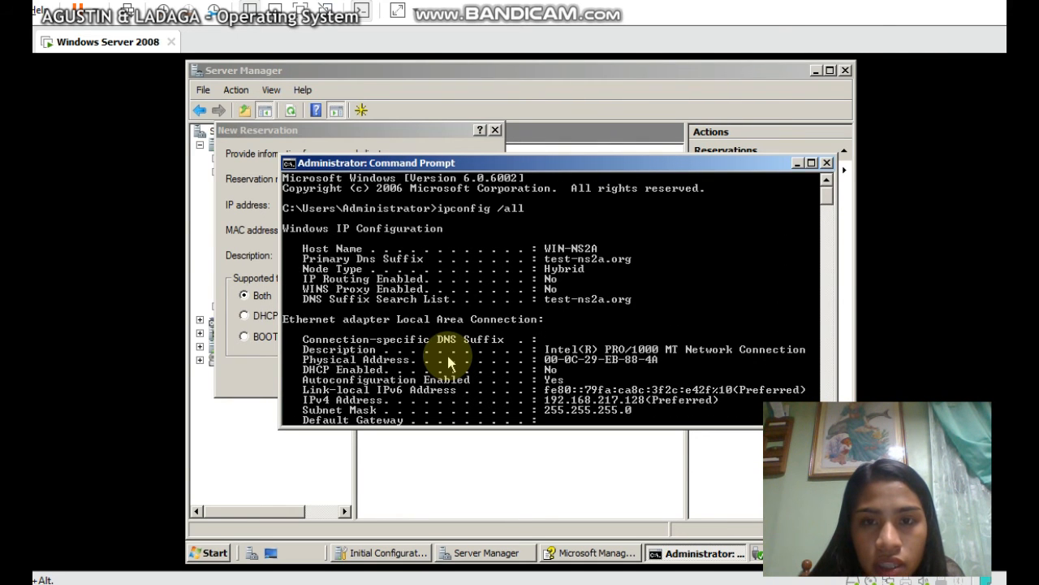
{"action": "scroll", "coordinate": [449, 362], "scroll_direction": "down", "scroll_amount": 8}
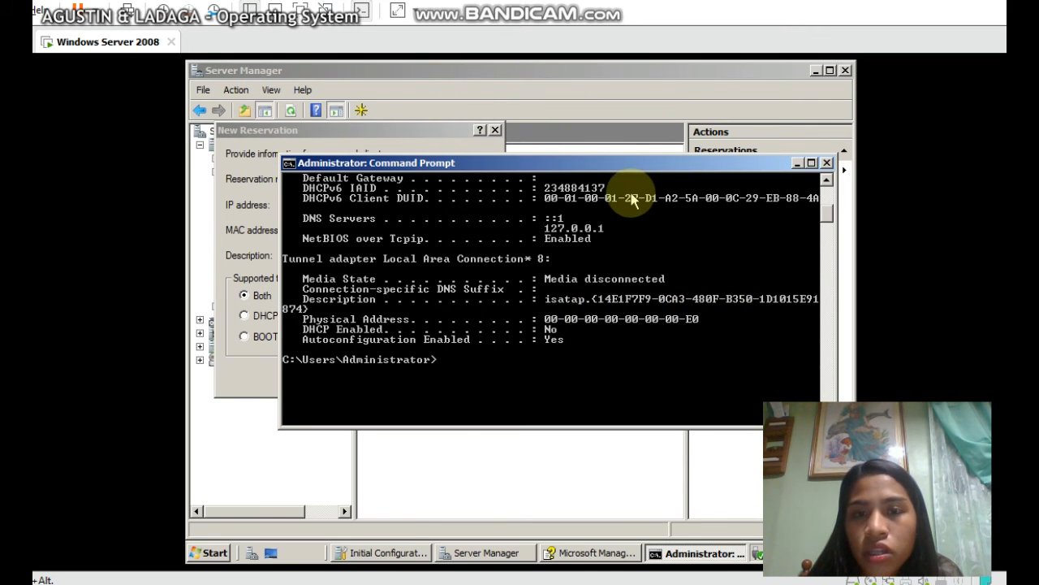
{"action": "mouse_move", "coordinate": [588, 164]}
{"action": "left_mouse_down"}
{"action": "mouse_move", "coordinate": [690, 128]}
{"action": "mouse_move", "coordinate": [578, 147]}
{"action": "left_mouse_up"}
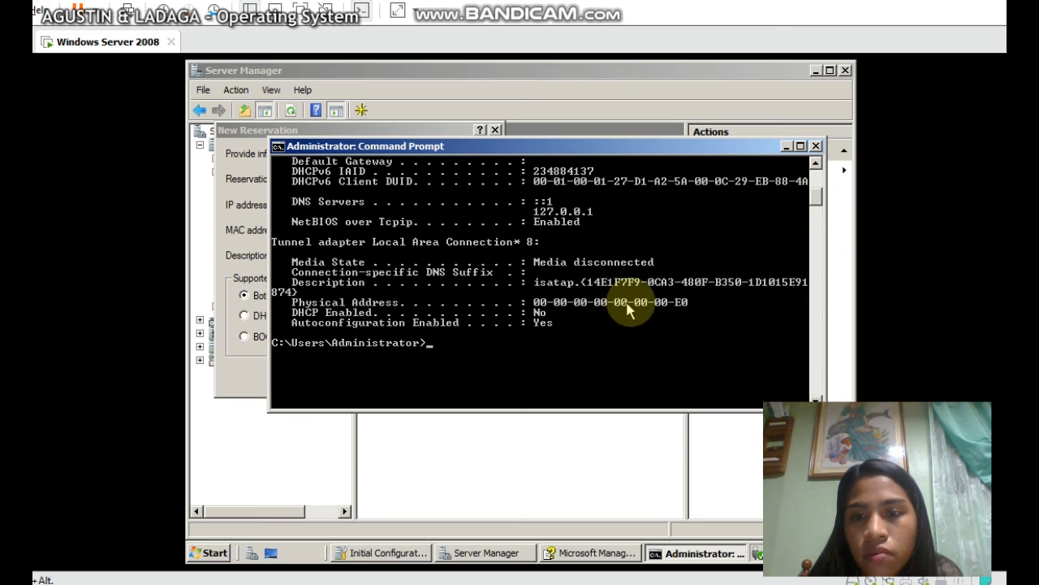
{"action": "left_click", "coordinate": [817, 146]}
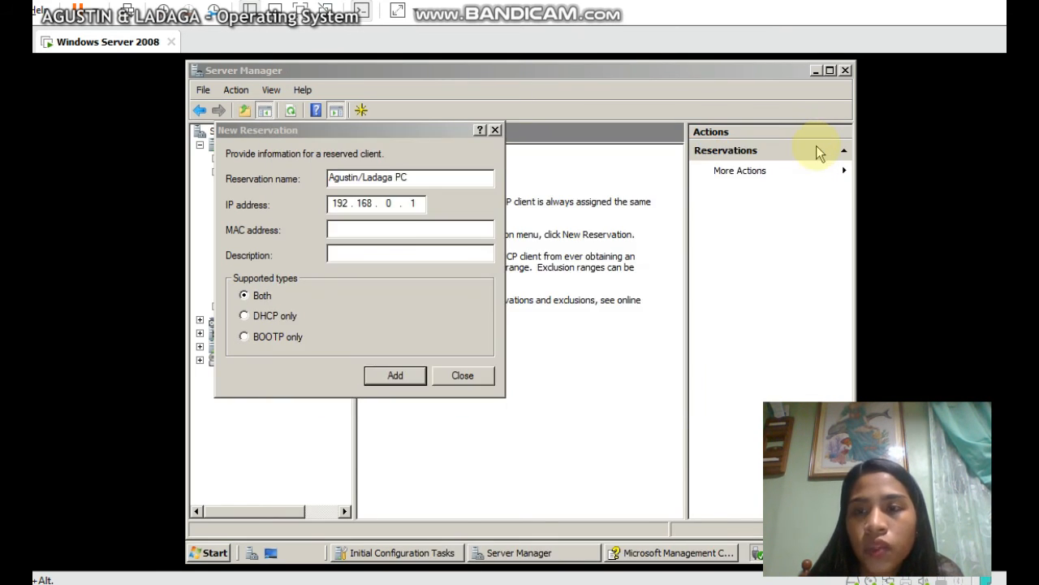
{"action": "left_click", "coordinate": [431, 228]}
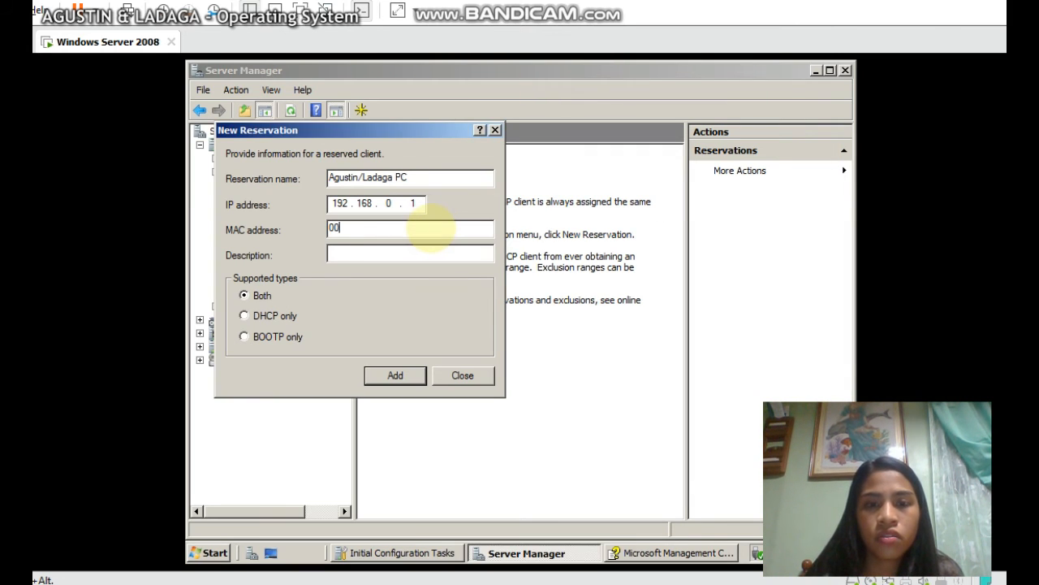
{"action": "type", "text": "00-00-00"}
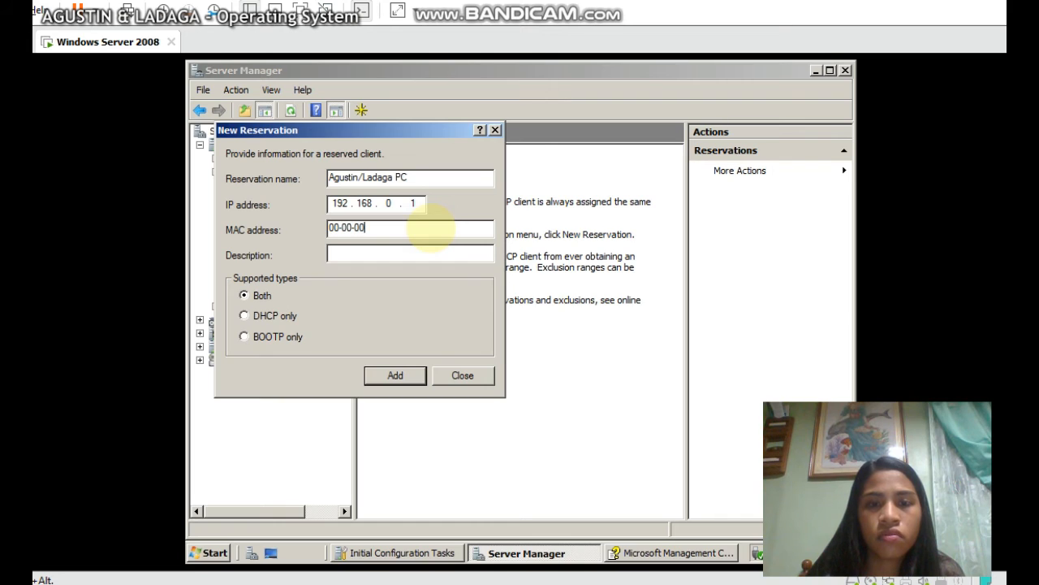
{"action": "type", "text": "-00"}
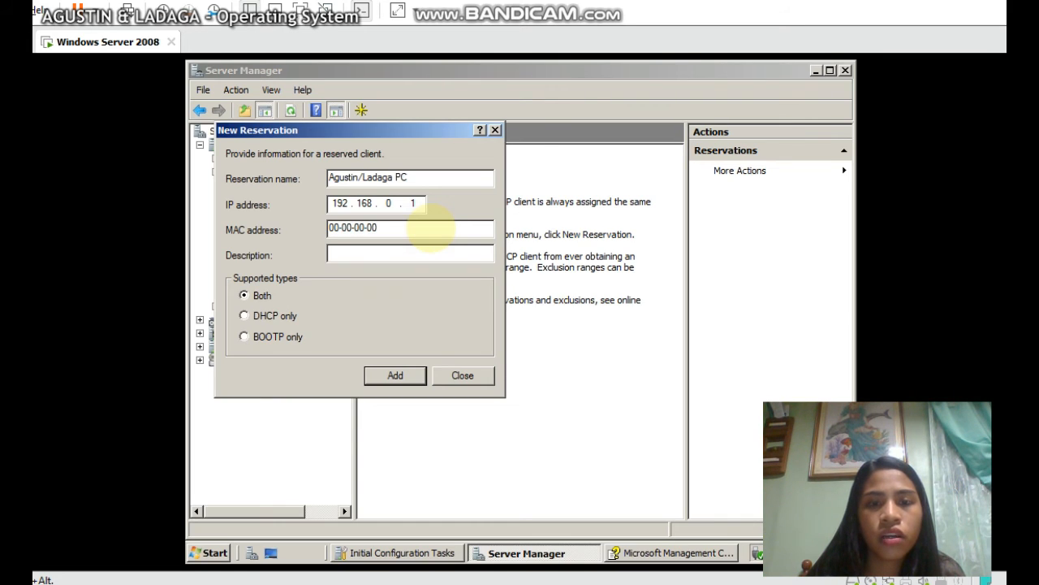
{"action": "type", "text": "-00-00-00-e0"}
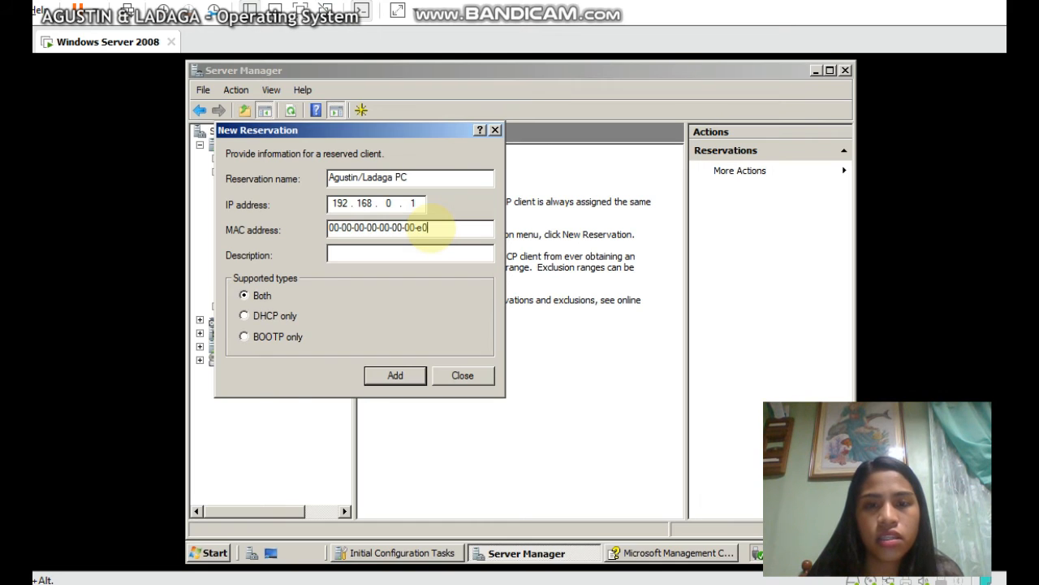
{"action": "key", "text": "BackSpace"}
{"action": "key", "text": "BackSpace"}
{"action": "type", "text": "E0"}
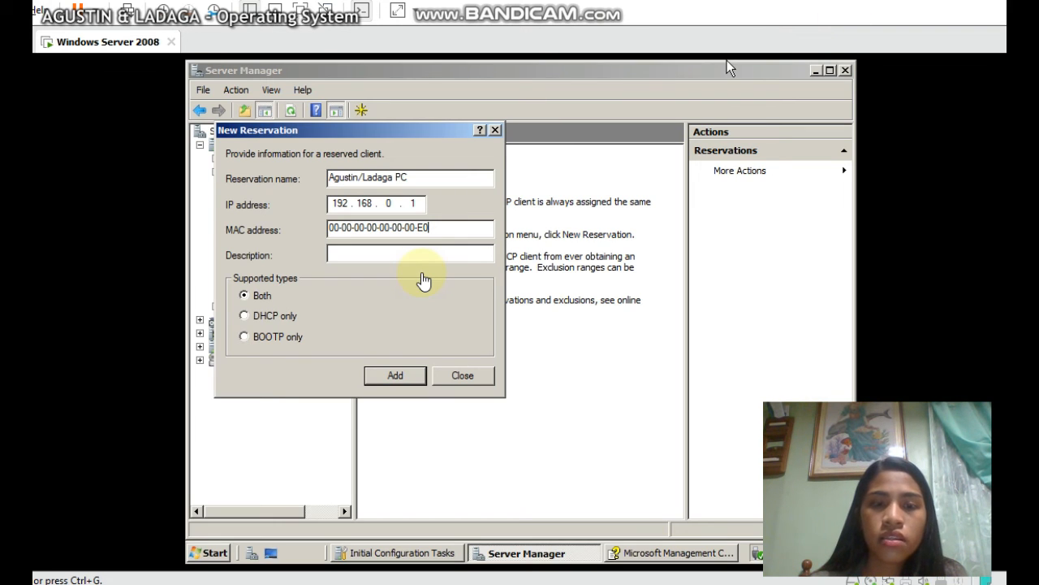
{"action": "left_click", "coordinate": [358, 252]}
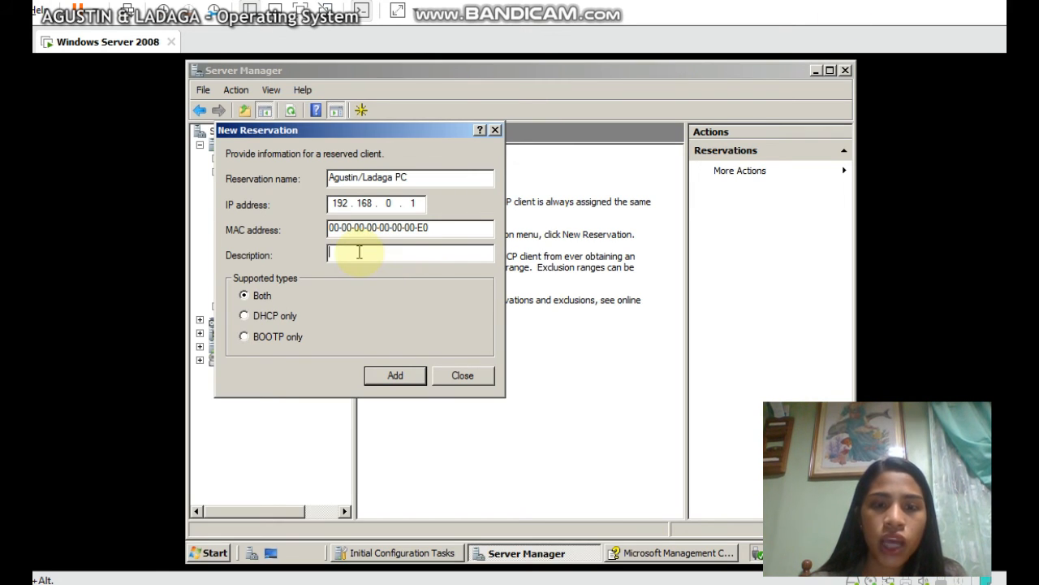
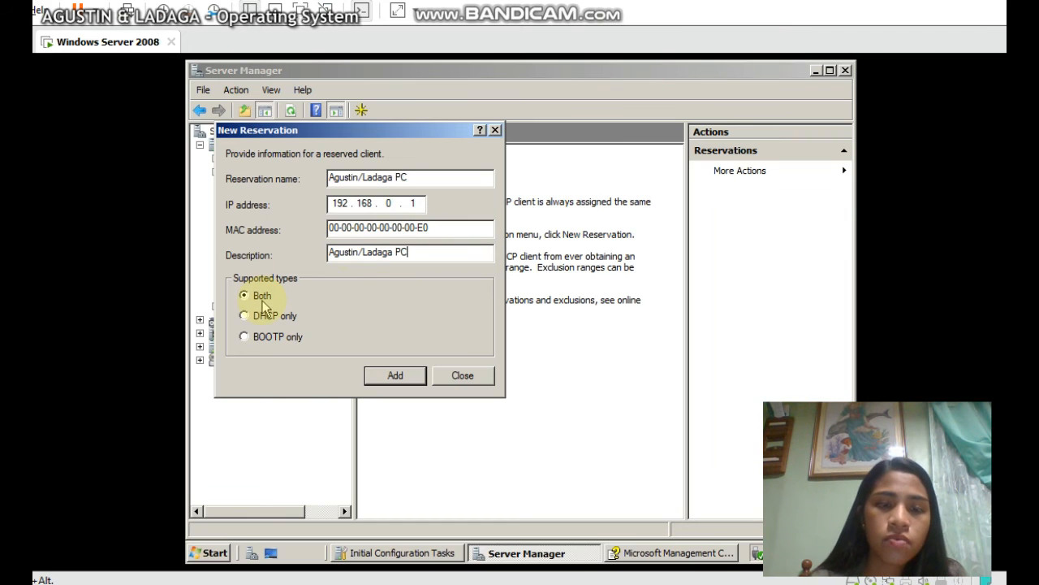
Add the 192.168.0.1 reservation, accept the confirmation, and close the form
{"action": "left_click", "coordinate": [395, 378]}
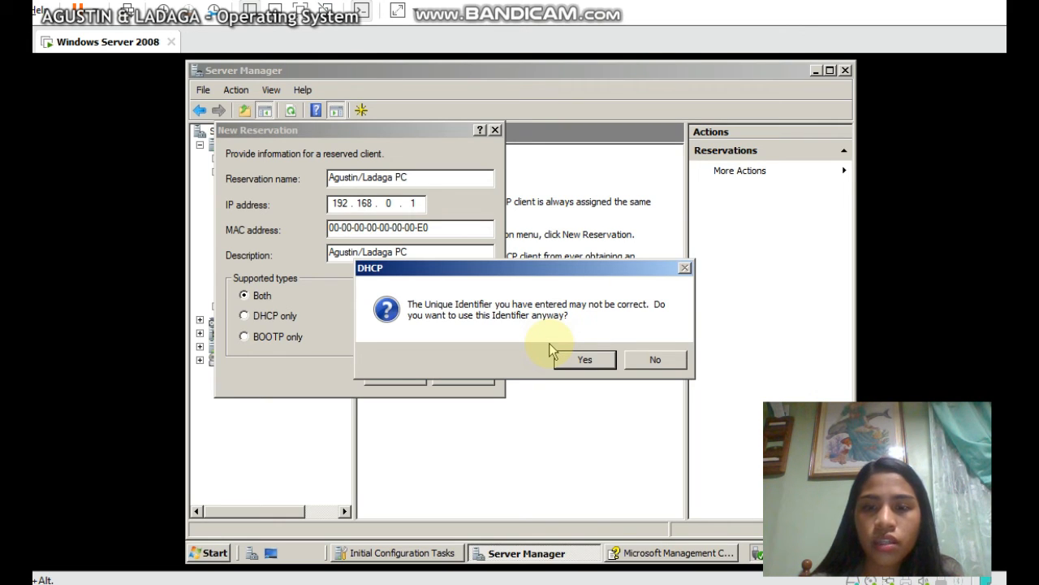
{"action": "left_click", "coordinate": [575, 359]}
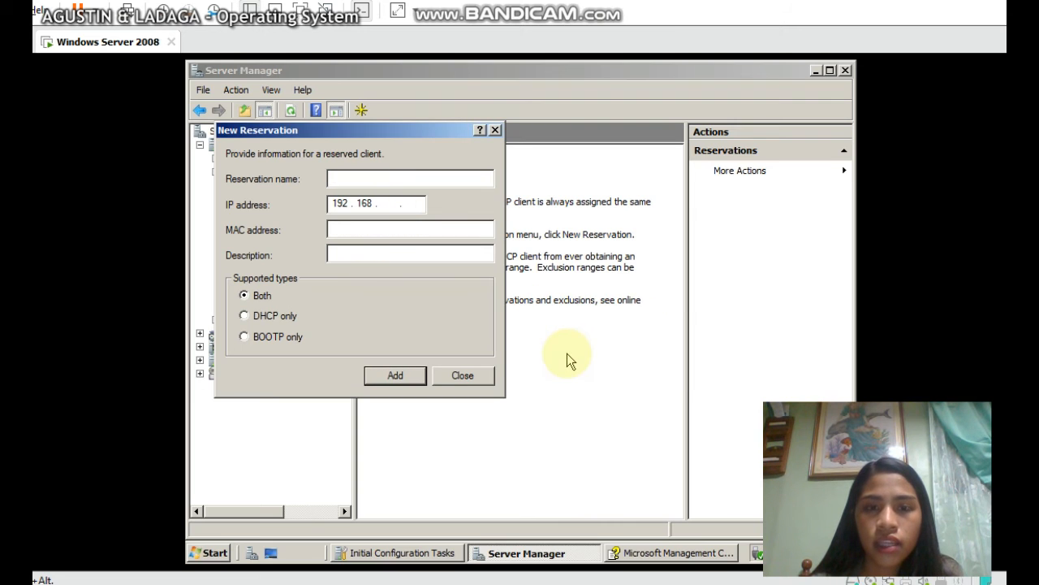
{"action": "left_click", "coordinate": [460, 376]}
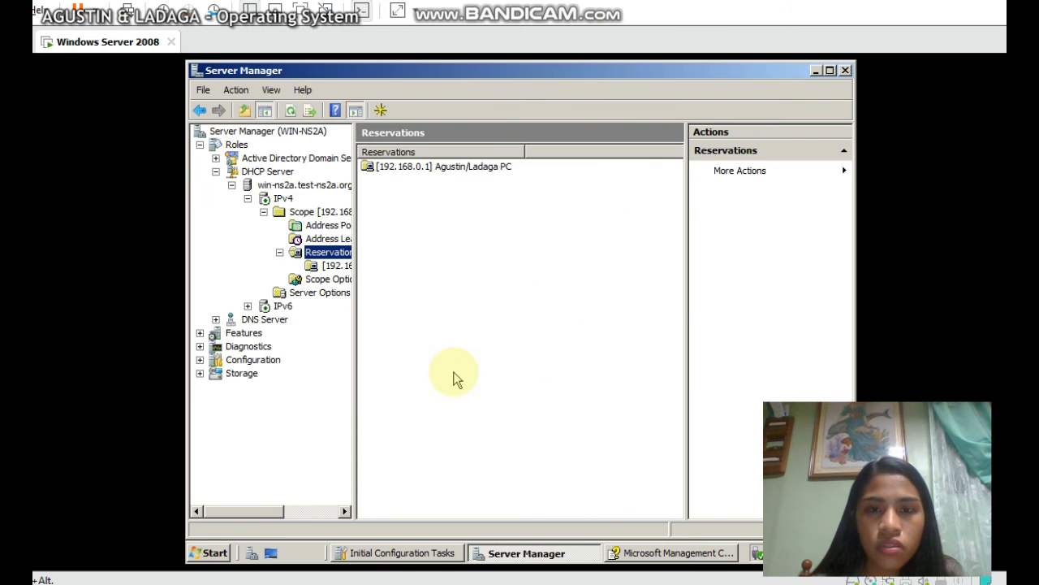
{"action": "left_click", "coordinate": [445, 173]}
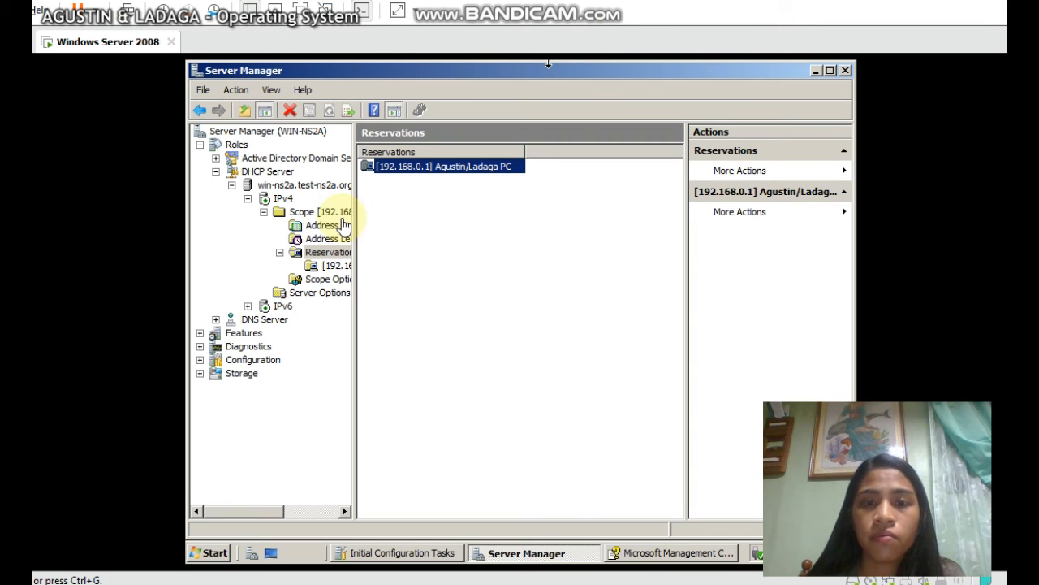
{"action": "left_click", "coordinate": [452, 184]}
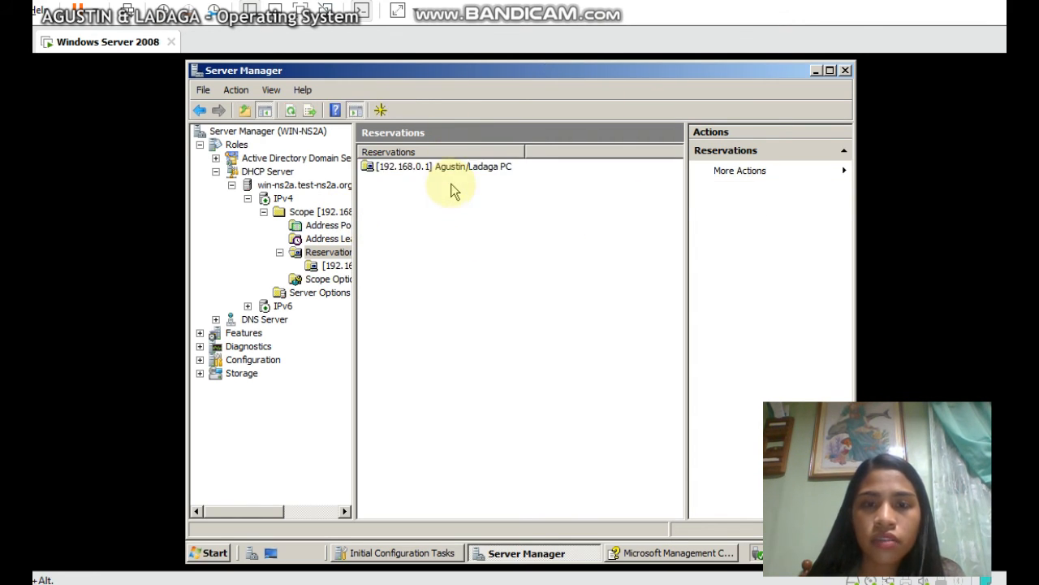
{"action": "left_click", "coordinate": [324, 228]}
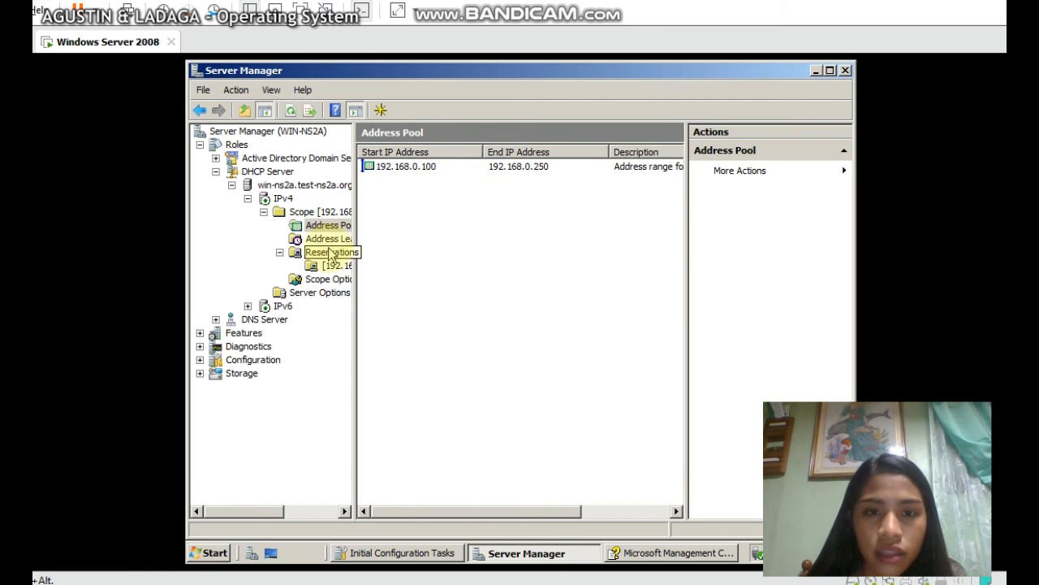
{"action": "left_click", "coordinate": [331, 242]}
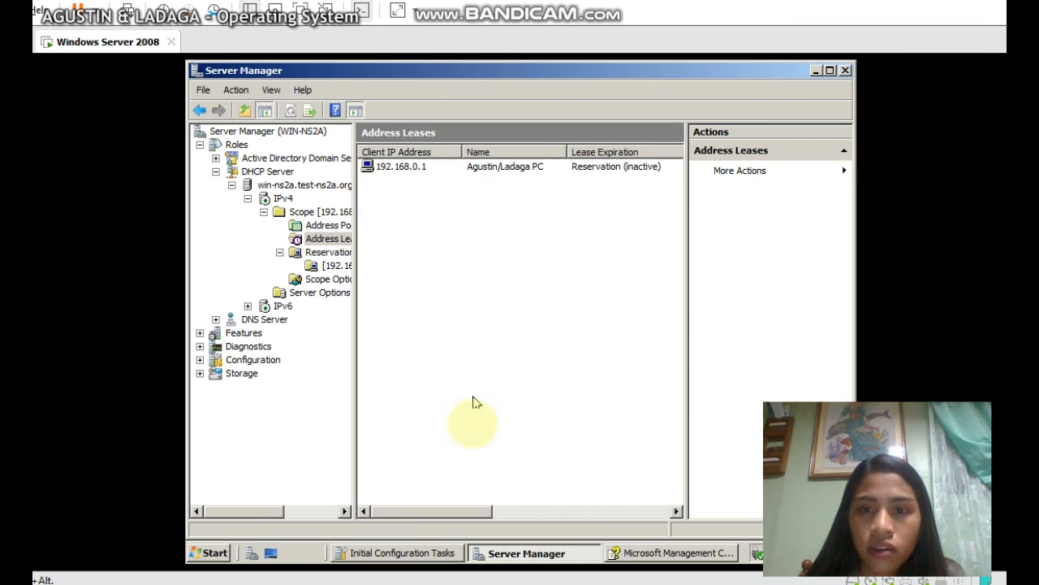
{"action": "left_click_drag", "start_coordinate": [445, 510], "coordinate": [538, 510]}
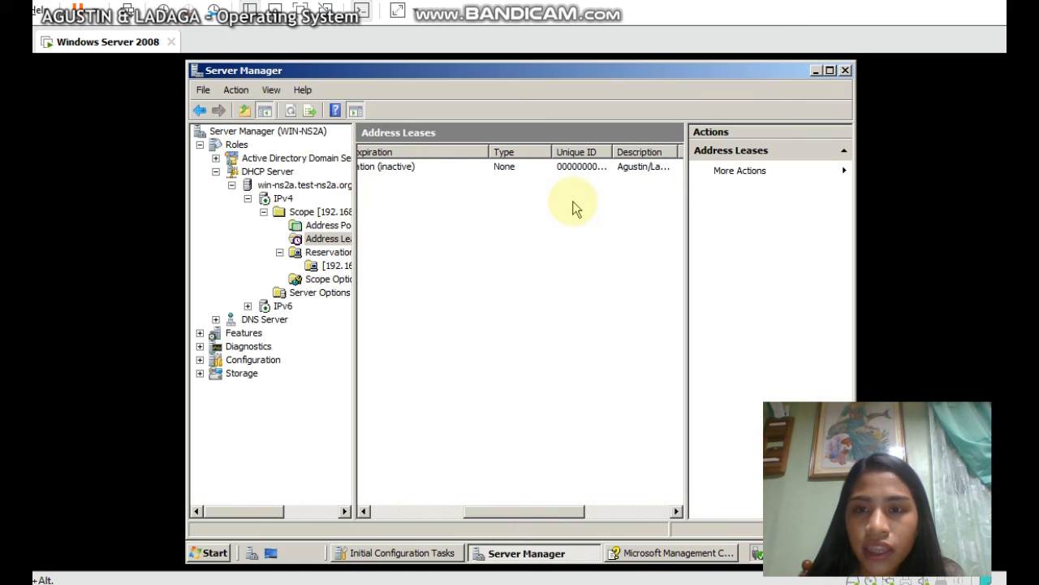
{"action": "left_click", "coordinate": [589, 169]}
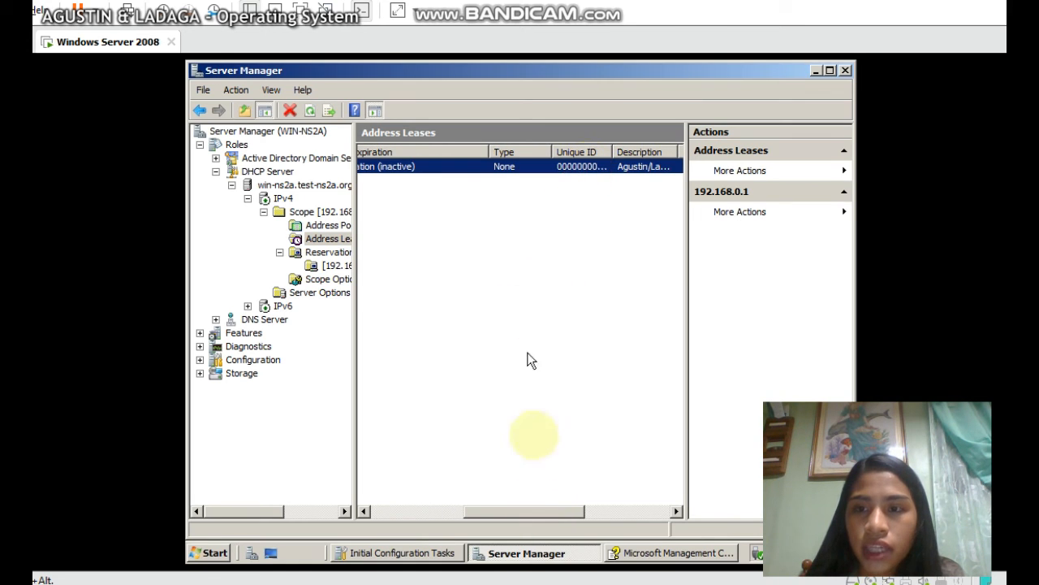
{"action": "left_click_drag", "start_coordinate": [524, 506], "coordinate": [419, 492]}
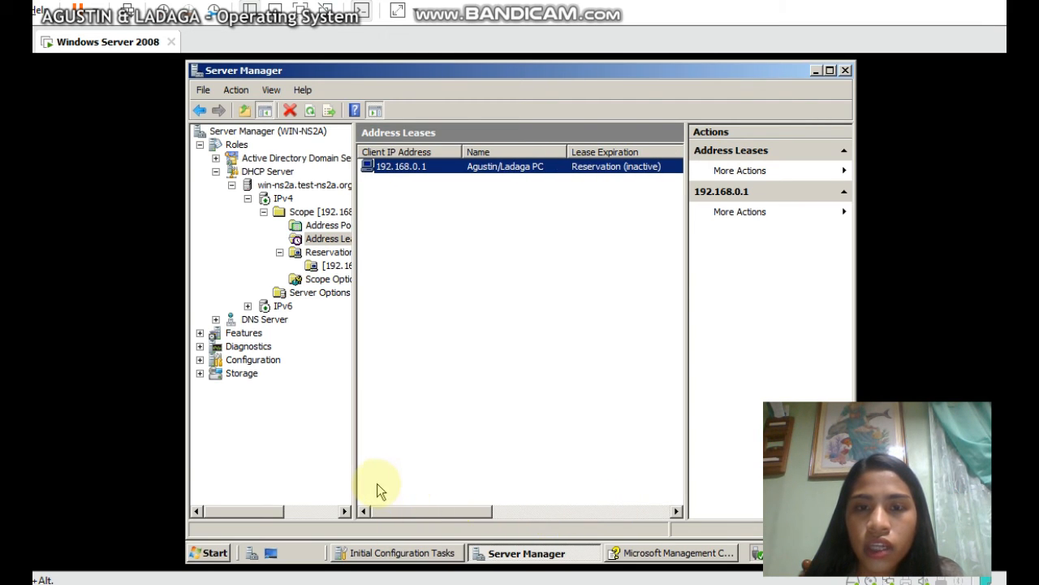
{"action": "left_click", "coordinate": [450, 185]}
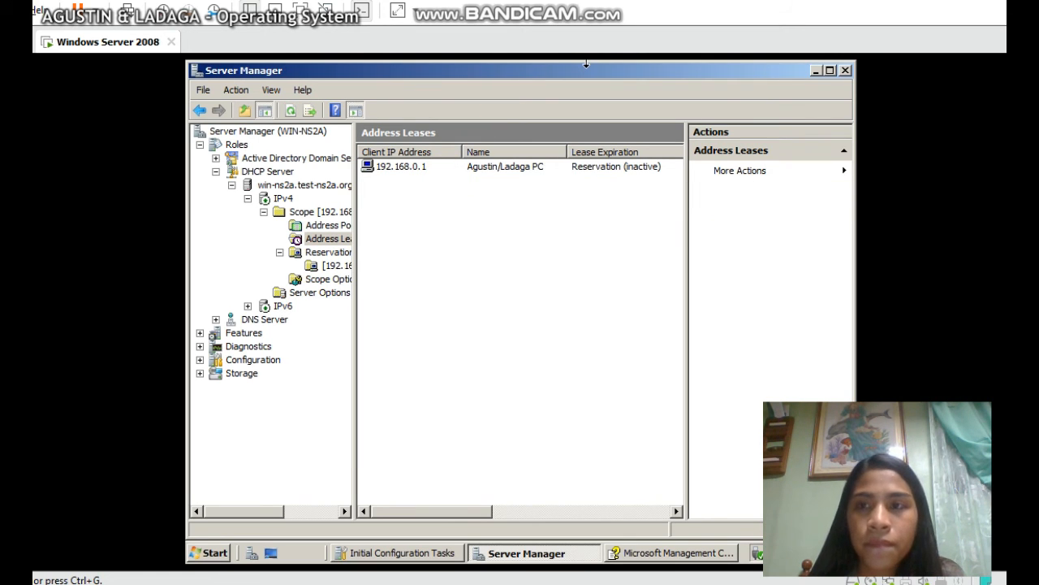
{"action": "left_click", "coordinate": [328, 252]}
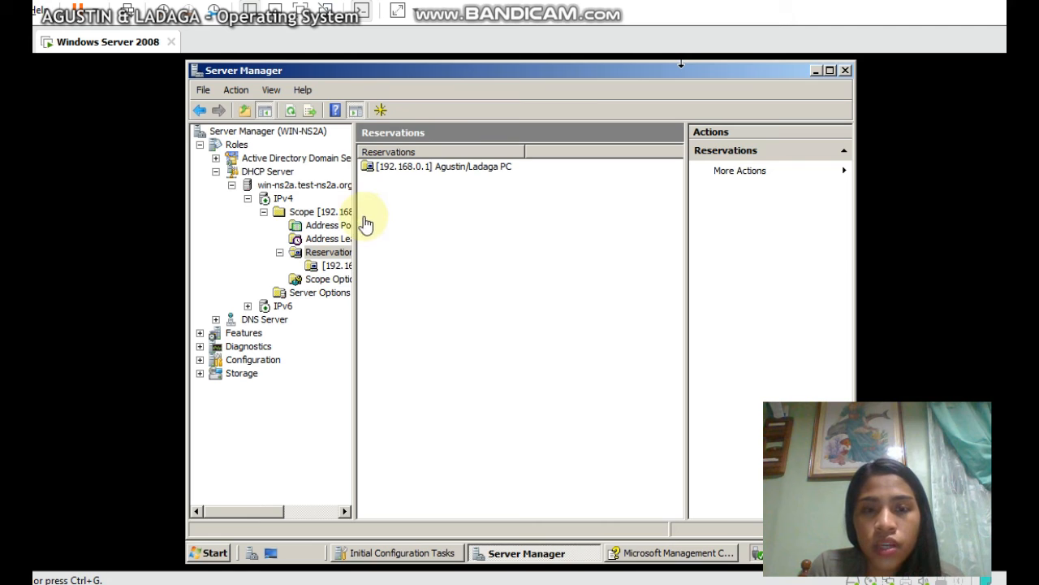
On the Address Pool page (192.168.0.100–192.168.0.250), choose New Exclusion Range
{"action": "left_click", "coordinate": [334, 226]}
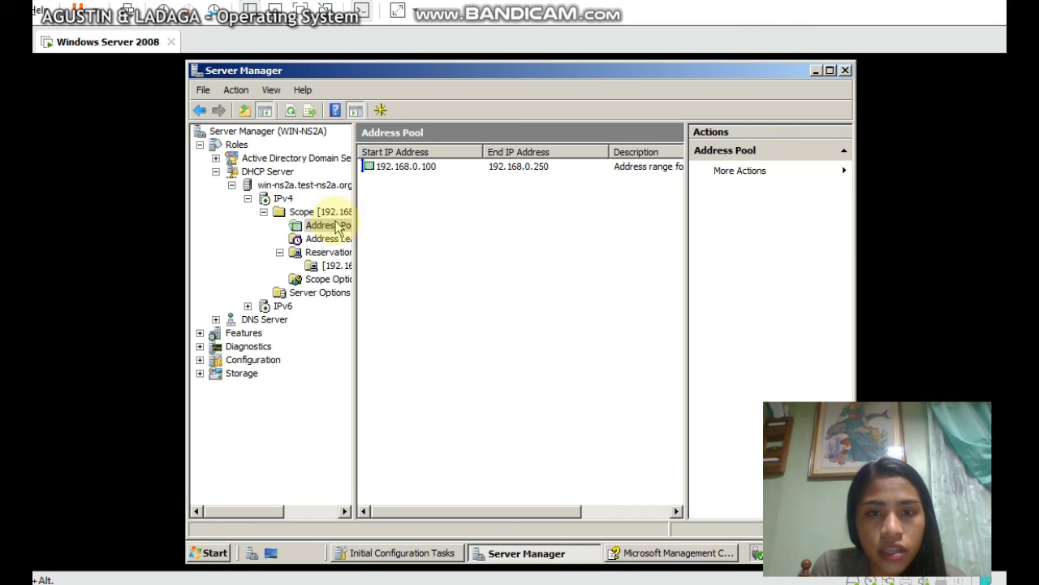
{"action": "left_click", "coordinate": [399, 167]}
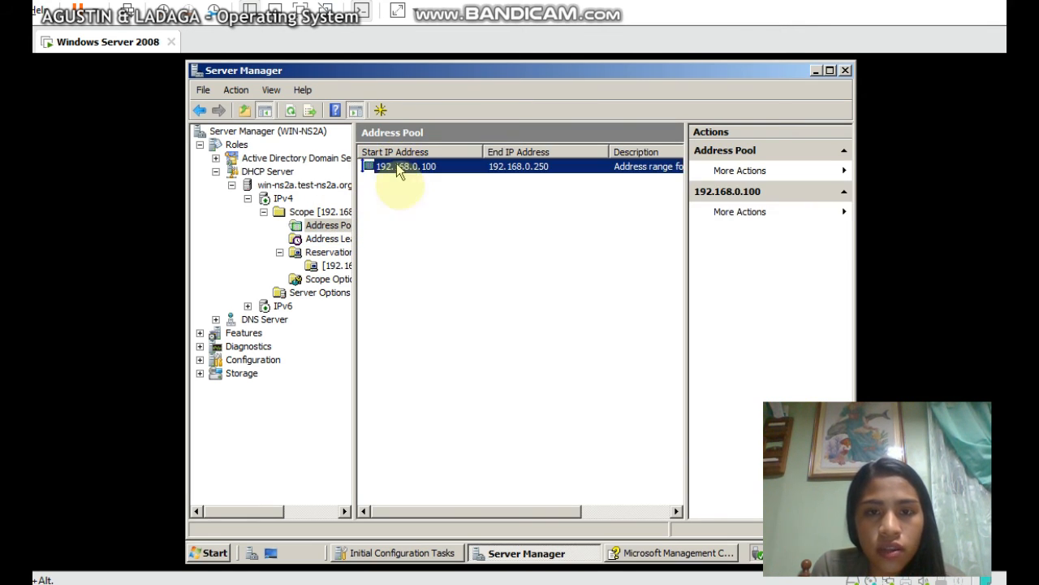
{"action": "left_click", "coordinate": [404, 200]}
{"action": "right_click", "coordinate": [406, 201]}
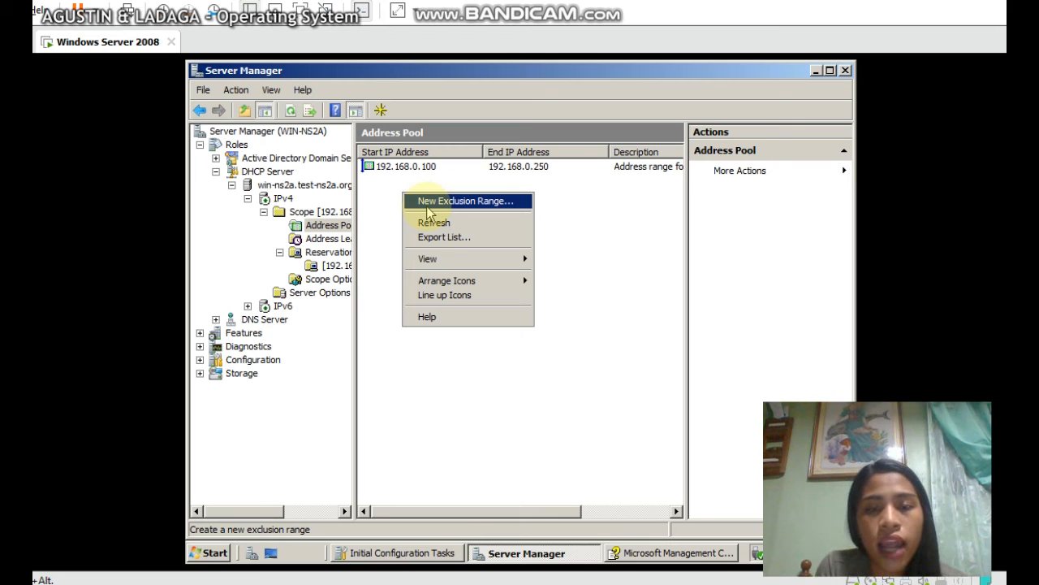
{"action": "left_click", "coordinate": [428, 210]}
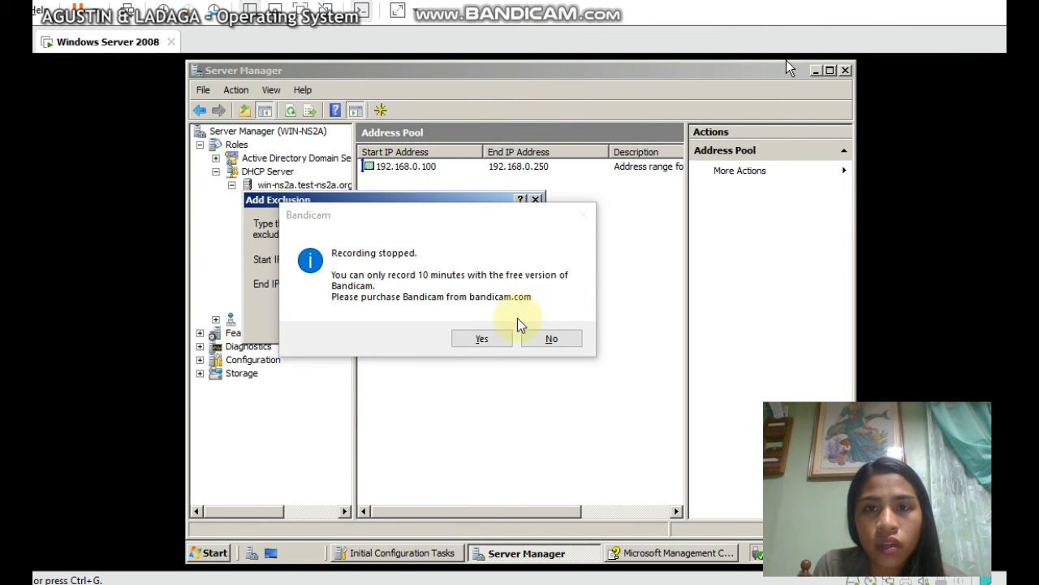
Enter 192.168.0.1 as the exclusion start address and begin the end address
{"action": "left_click", "coordinate": [540, 341]}
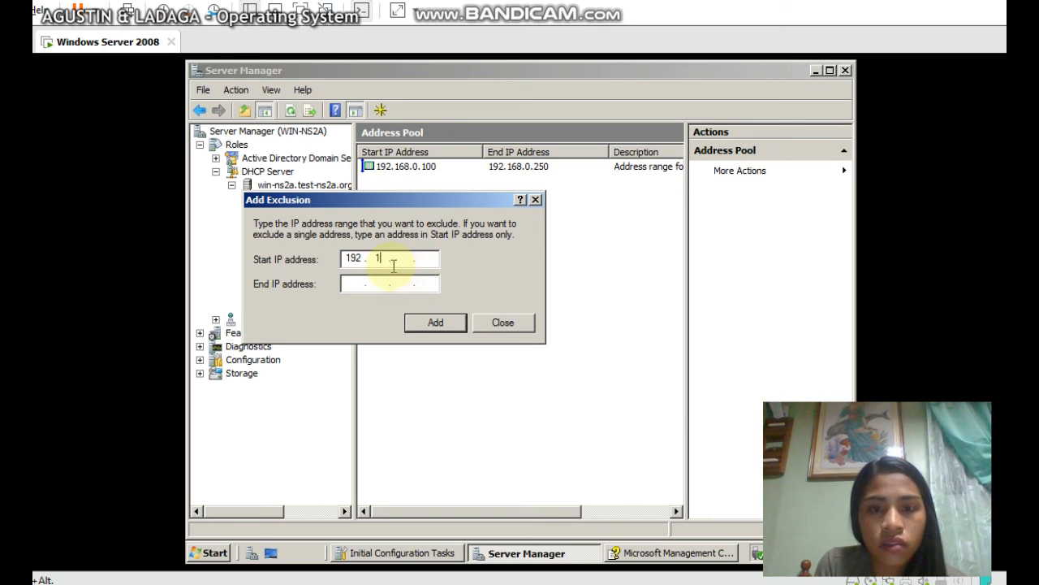
{"action": "type", "text": "68"}
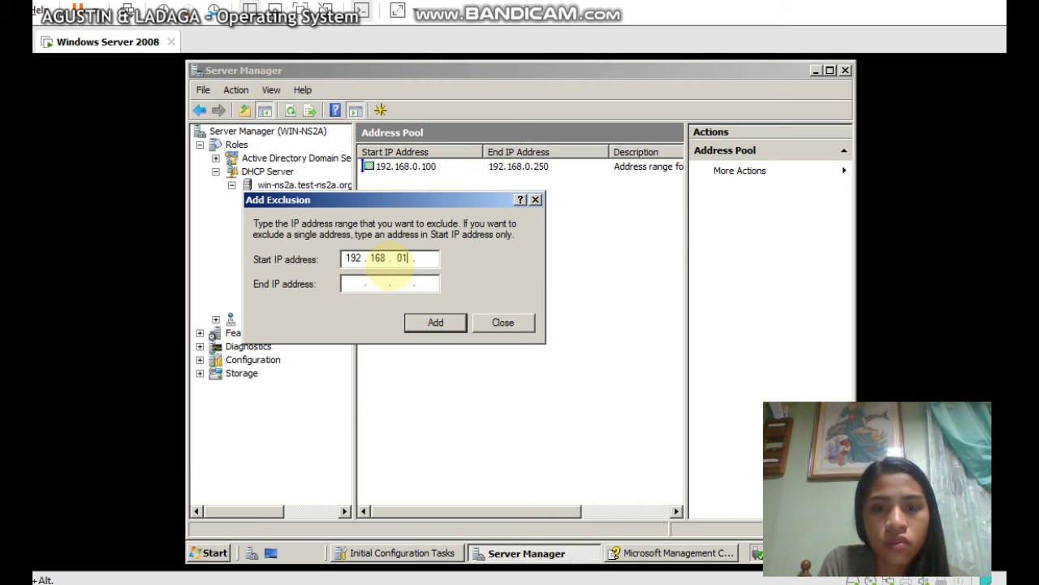
{"action": "left_click", "coordinate": [427, 258]}
{"action": "type", "text": "1"}
{"action": "left_click", "coordinate": [348, 282]}
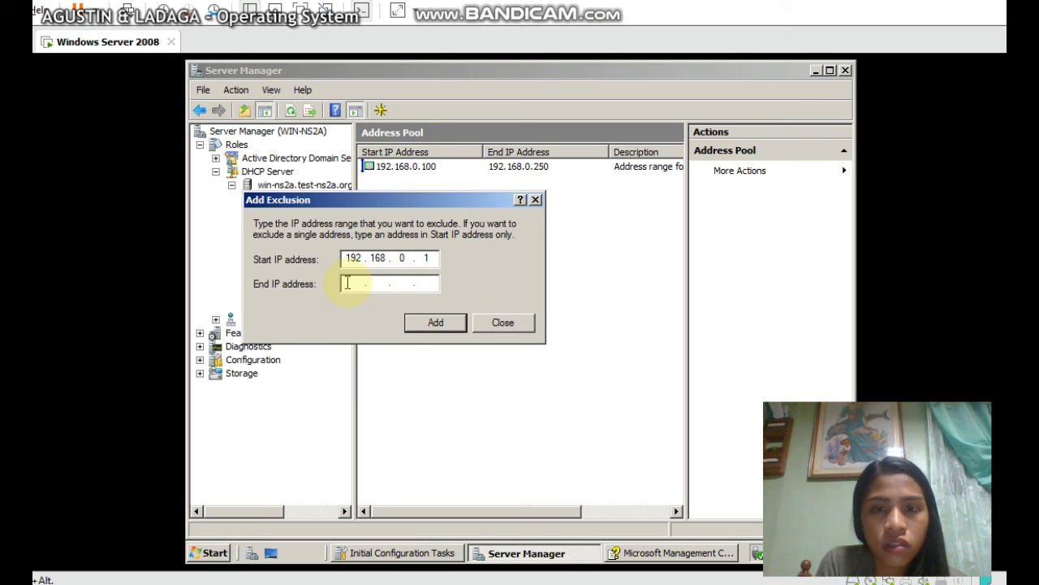
{"action": "type", "text": "192."}
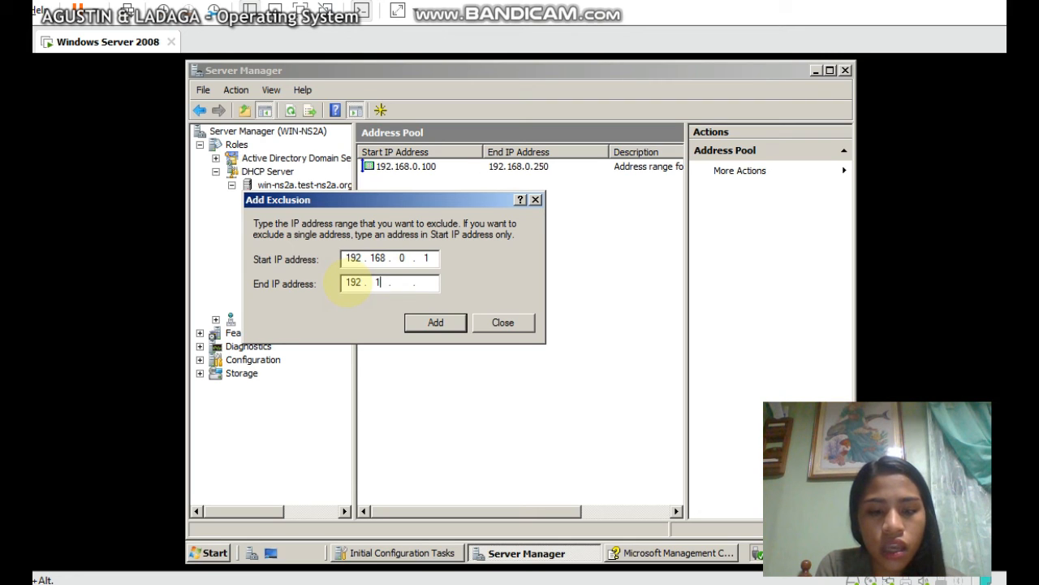
{"action": "type", "text": "168.0."}
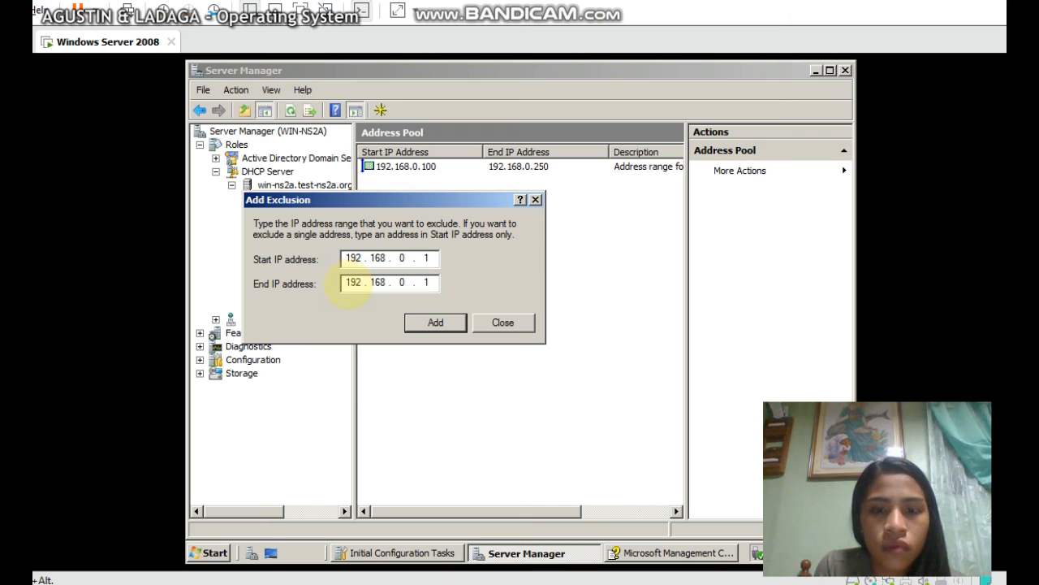
Submit exclusions ending at 192.168.0.1 and then 192.168.0.2, dismissing both out-of-range warnings
{"action": "left_click", "coordinate": [442, 326]}
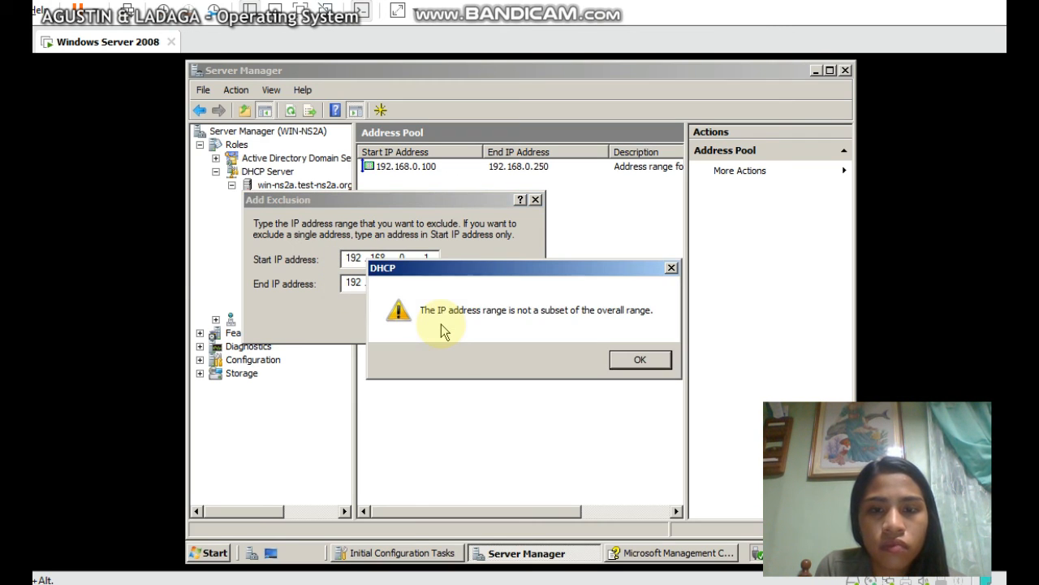
{"action": "left_click", "coordinate": [639, 359]}
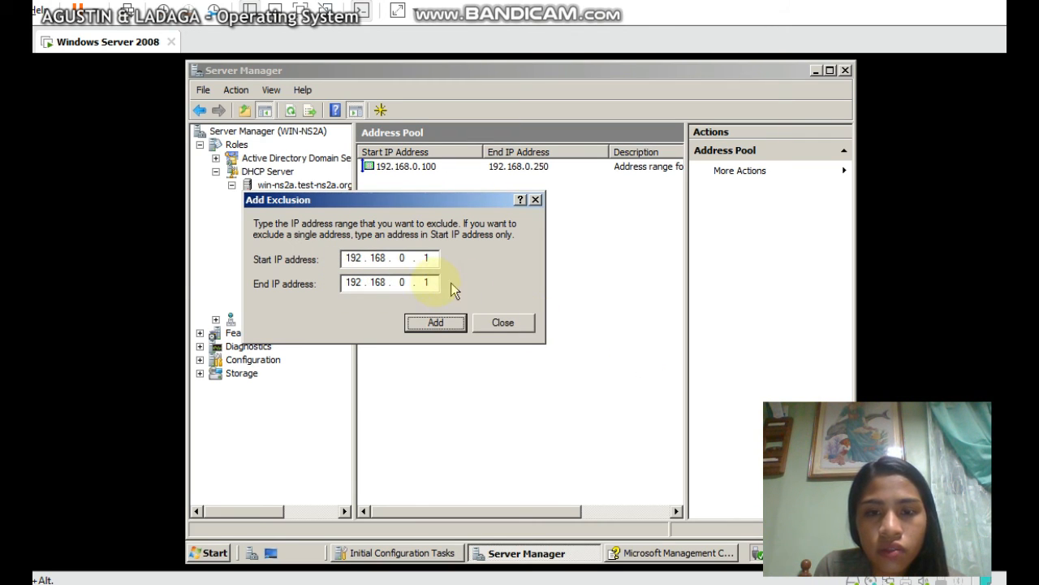
{"action": "type", "text": "2"}
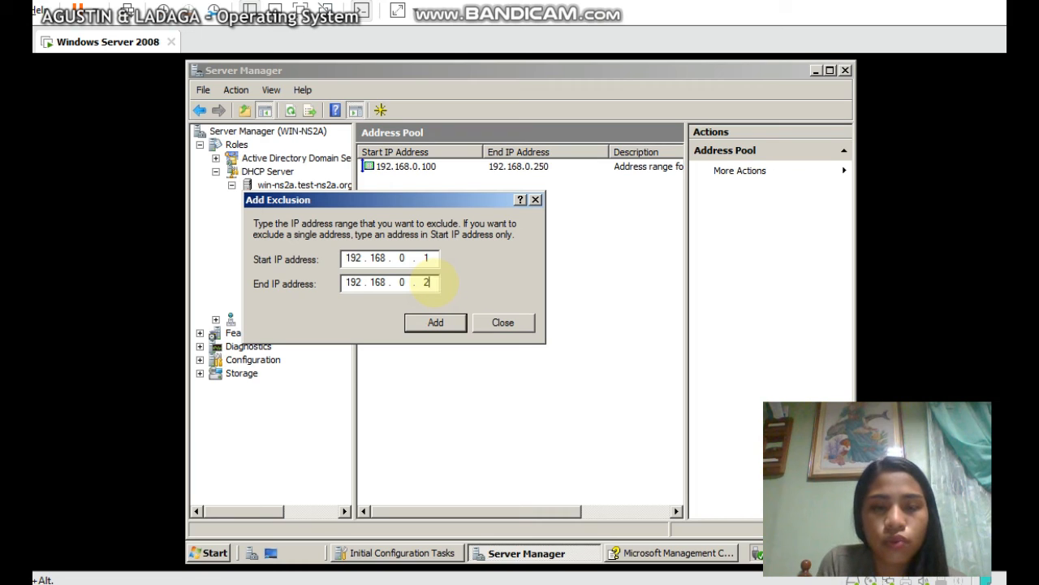
{"action": "left_click", "coordinate": [438, 324]}
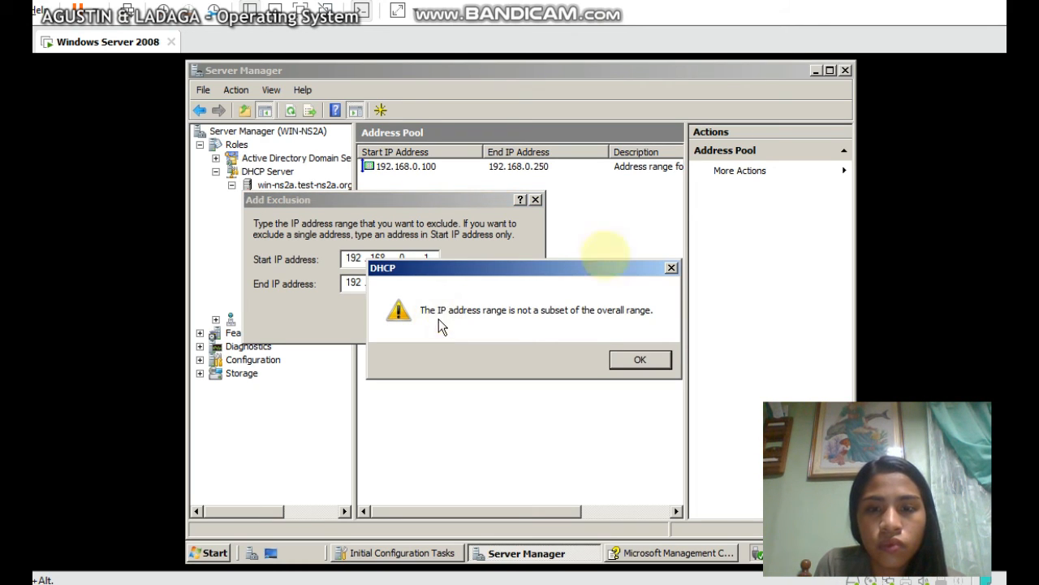
{"action": "left_click", "coordinate": [671, 269]}
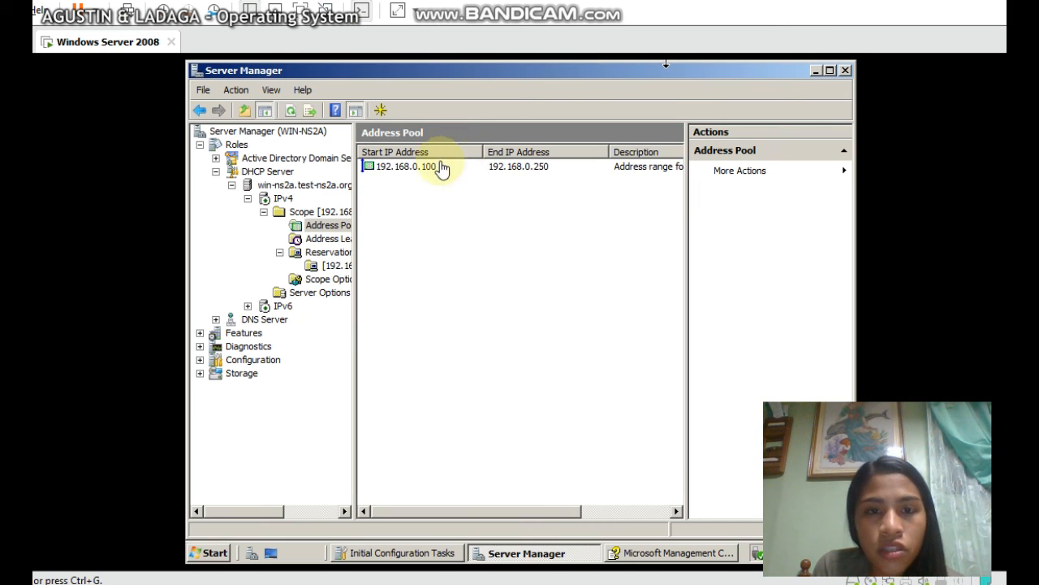
Show the scope's reservations and delete the existing 192.168.0.1 reservation
{"action": "left_click", "coordinate": [340, 252]}
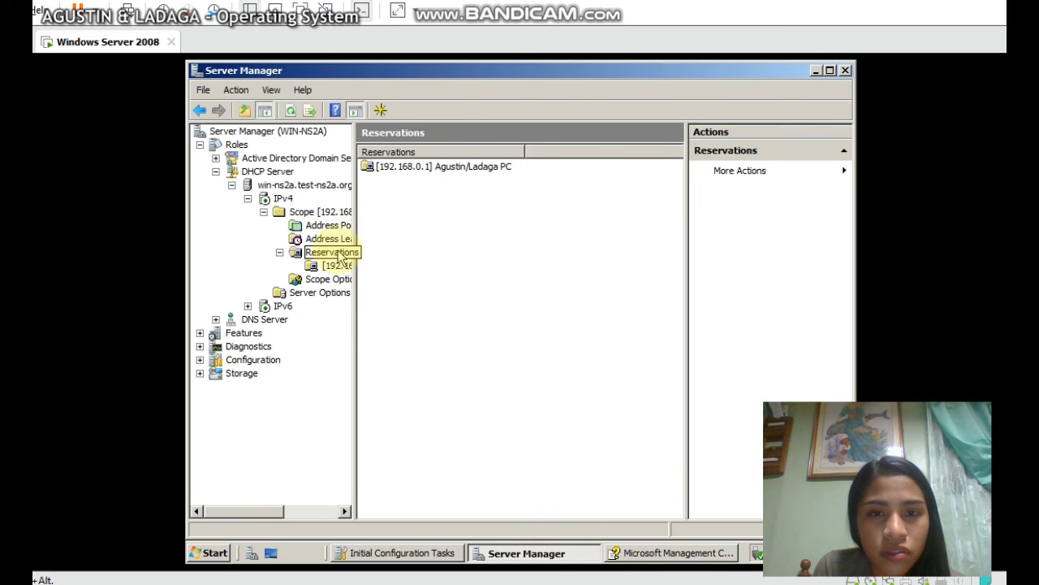
{"action": "left_click", "coordinate": [340, 266]}
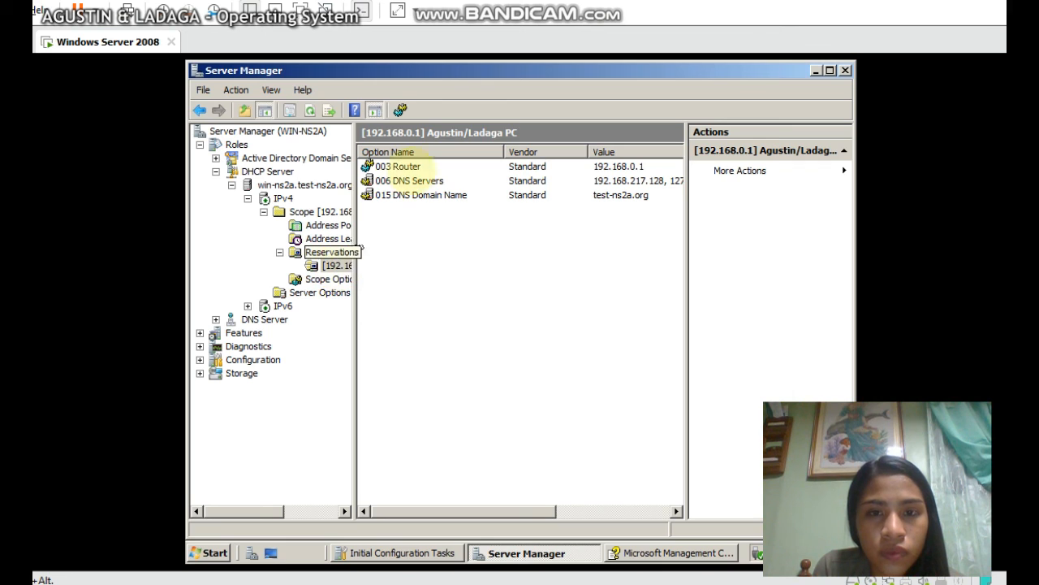
{"action": "left_click", "coordinate": [331, 254]}
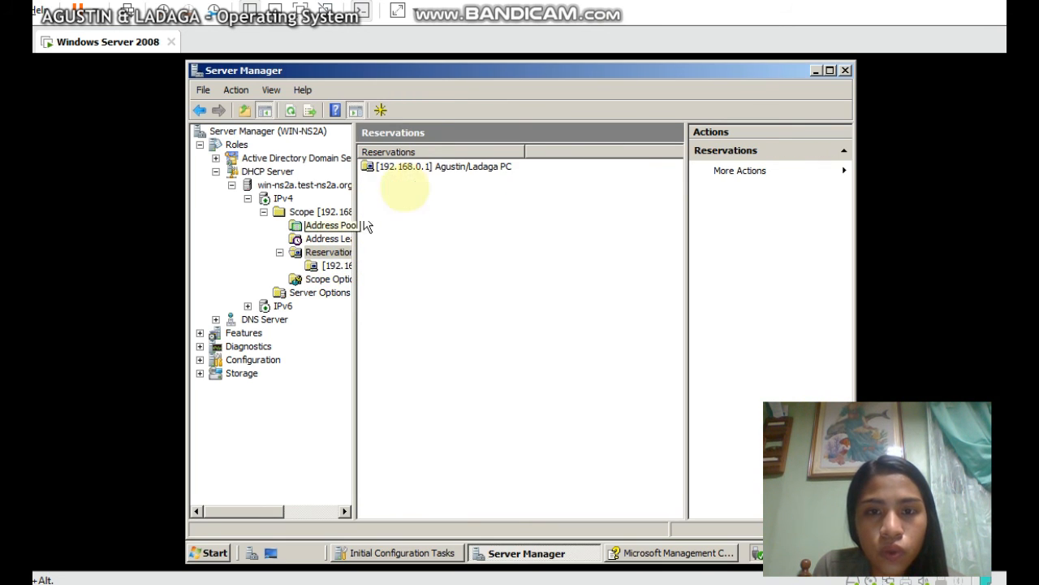
{"action": "right_click", "coordinate": [442, 168]}
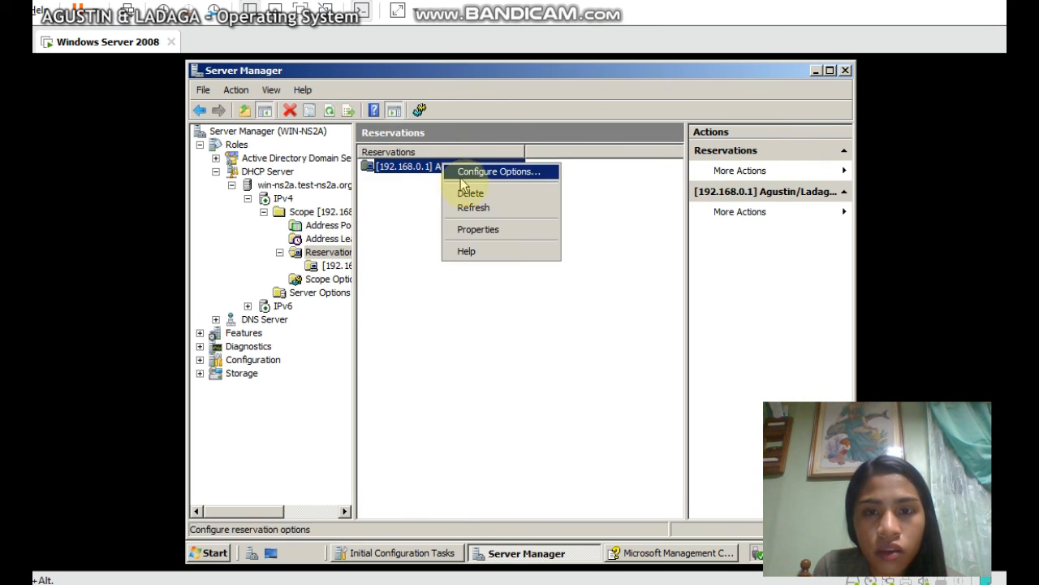
{"action": "left_click", "coordinate": [470, 193]}
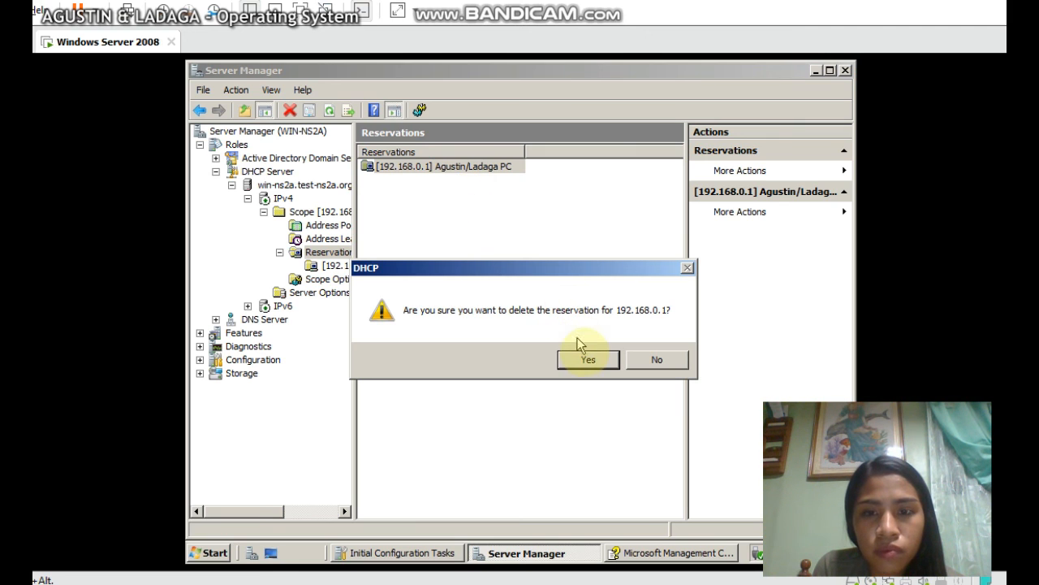
{"action": "left_click", "coordinate": [591, 359]}
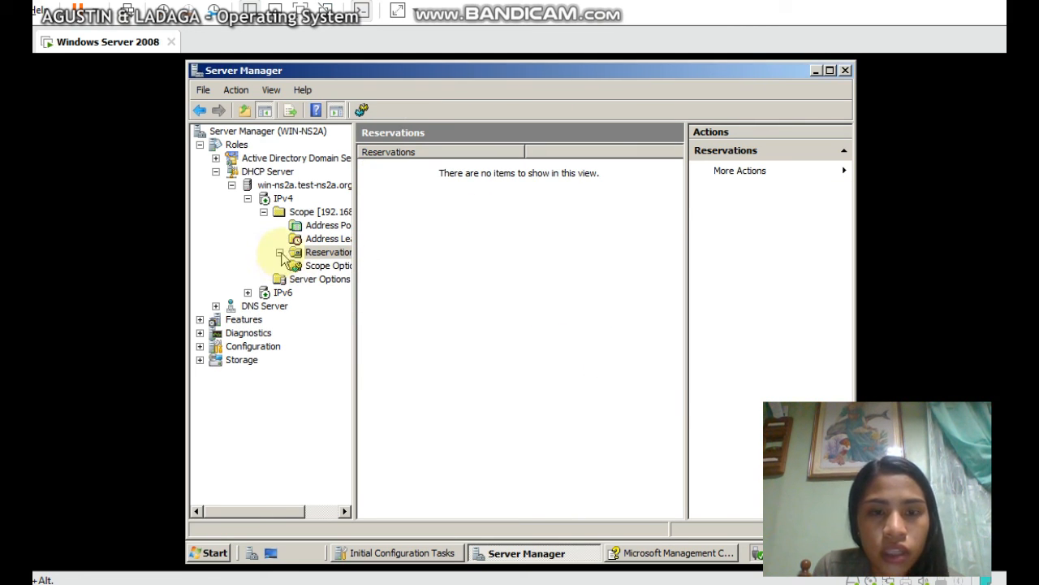
Create a new reservation and name it after the client's PC
{"action": "right_click", "coordinate": [312, 256]}
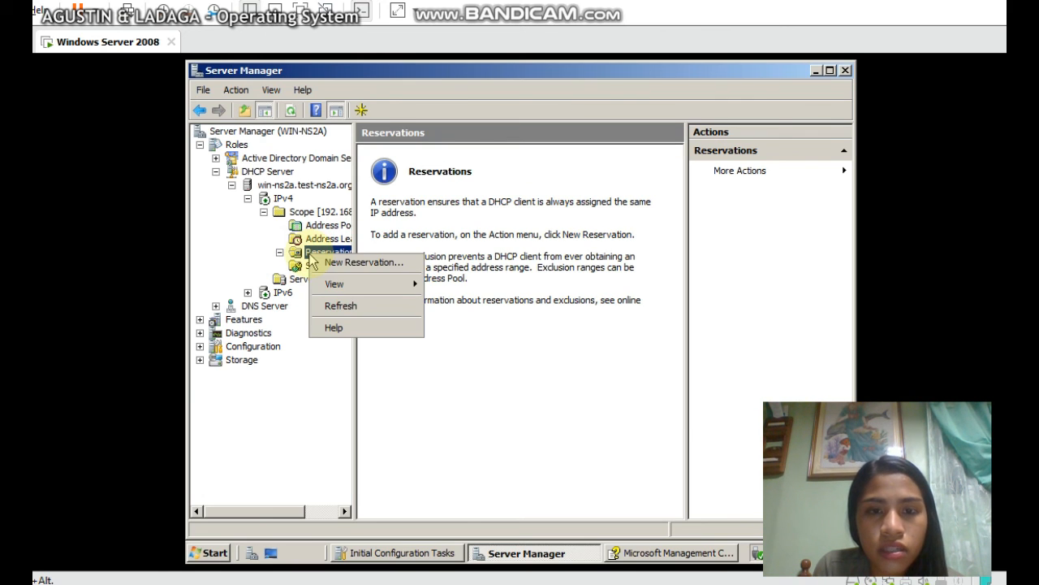
{"action": "left_click", "coordinate": [332, 260]}
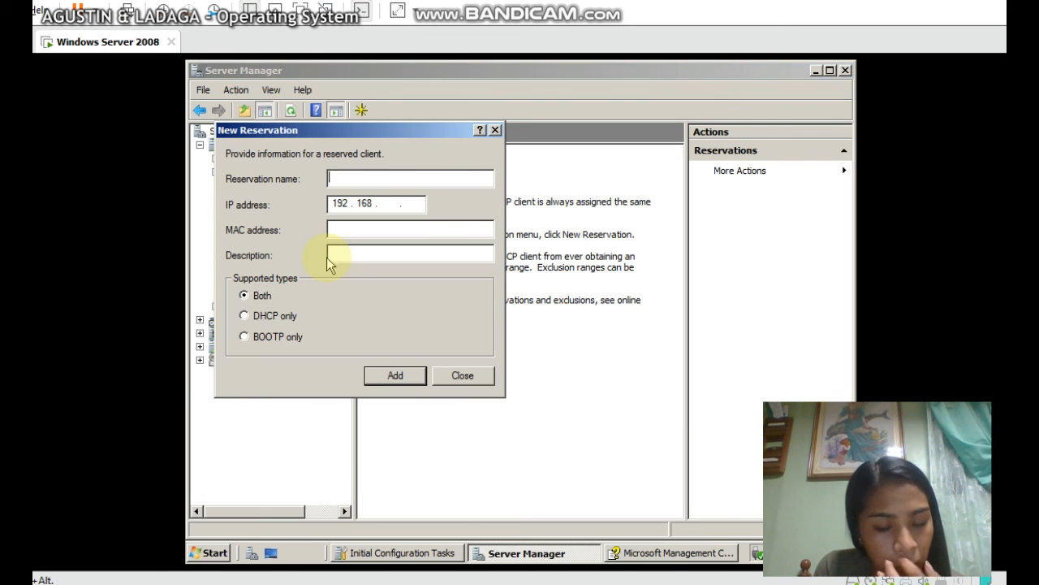
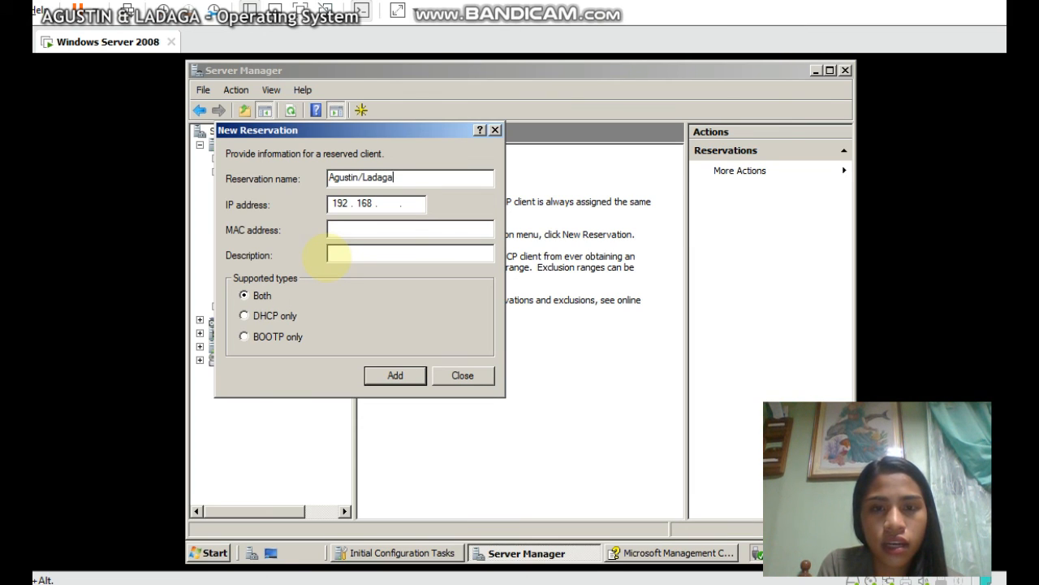
{"action": "type", "text": " Pc"}
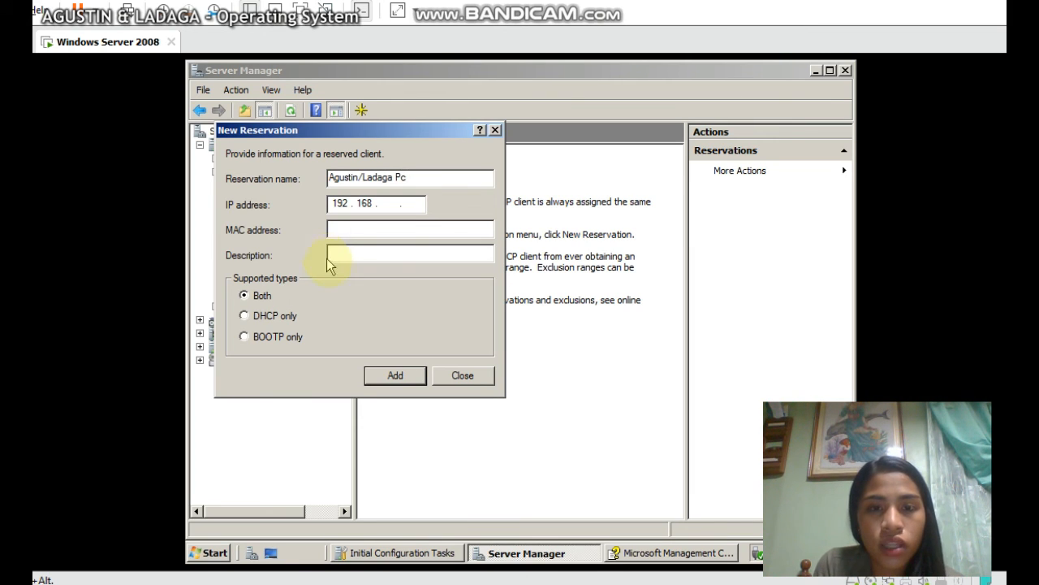
Set the reservation IP to 192.168.0.110 and start the MAC address with 00-
{"action": "left_click", "coordinate": [388, 203]}
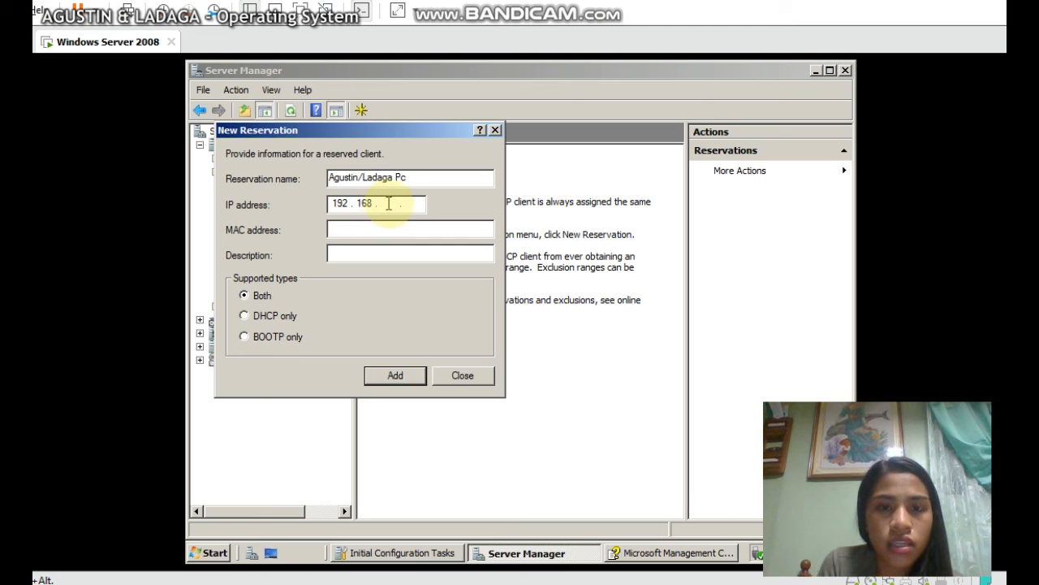
{"action": "type", "text": "0"}
{"action": "key", "text": "Tab"}
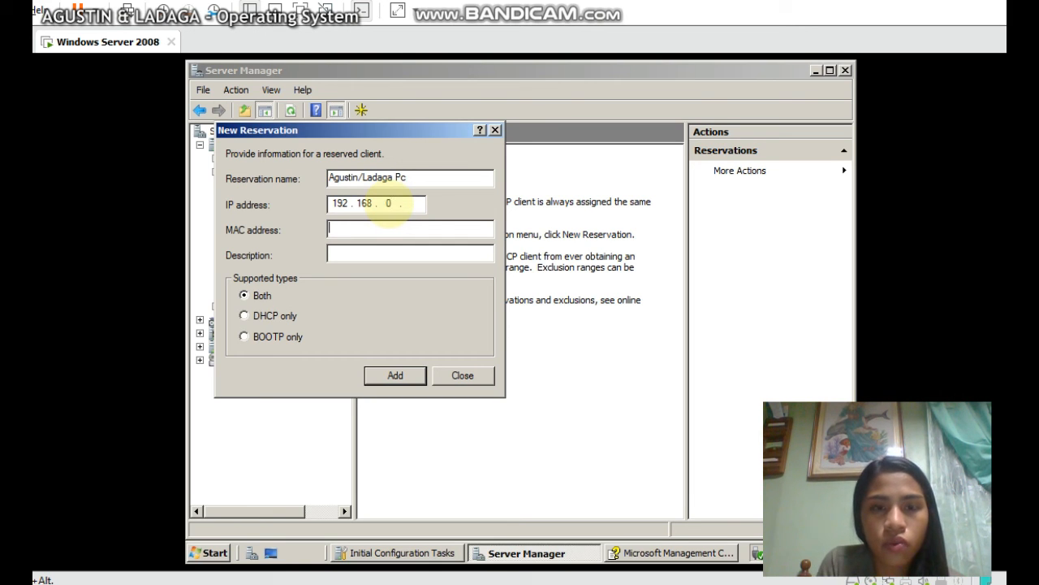
{"action": "left_click", "coordinate": [415, 203]}
{"action": "type", "text": "110"}
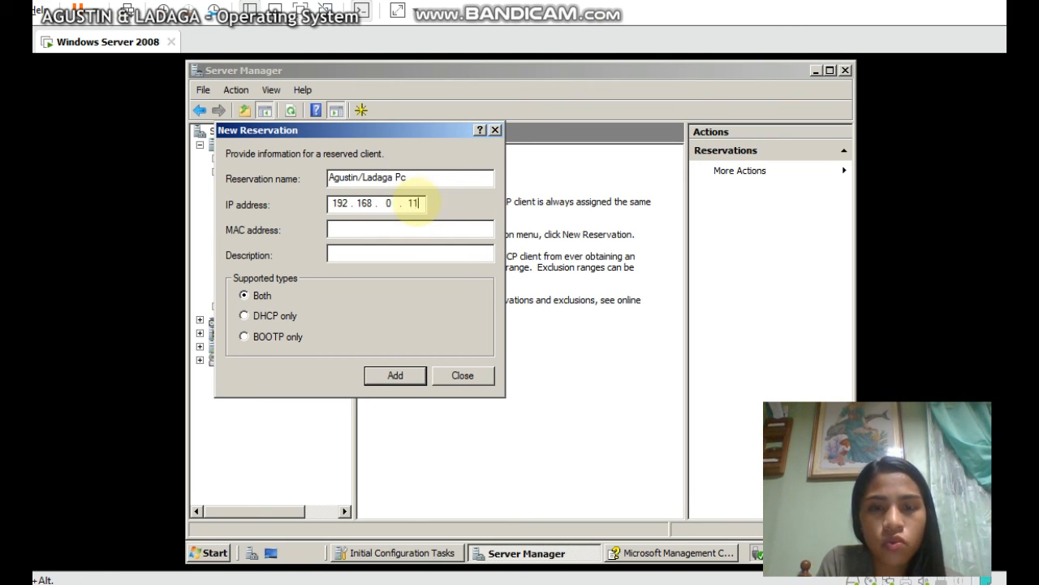
{"action": "left_click", "coordinate": [364, 228]}
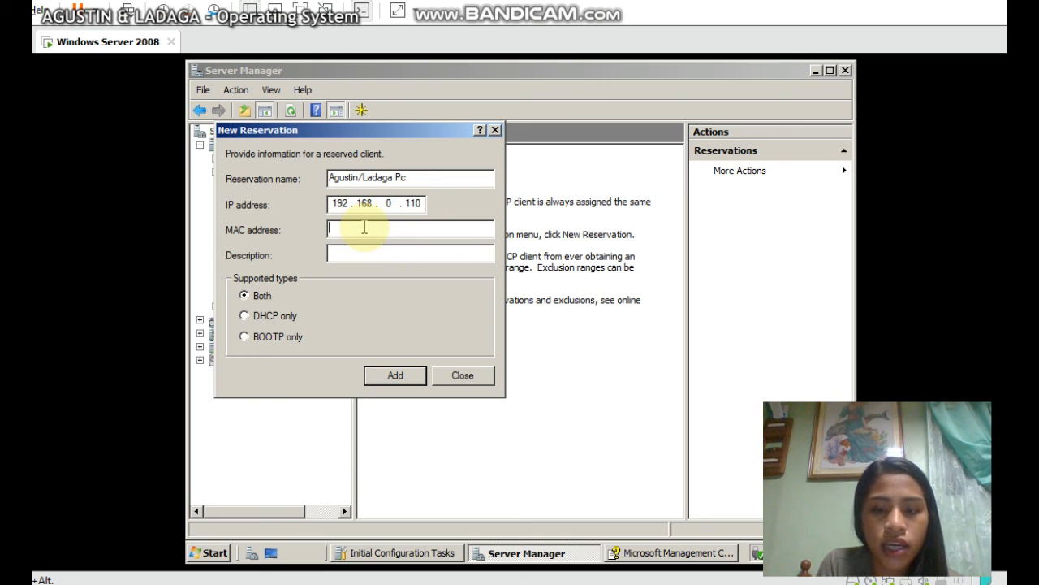
{"action": "type", "text": "00"}
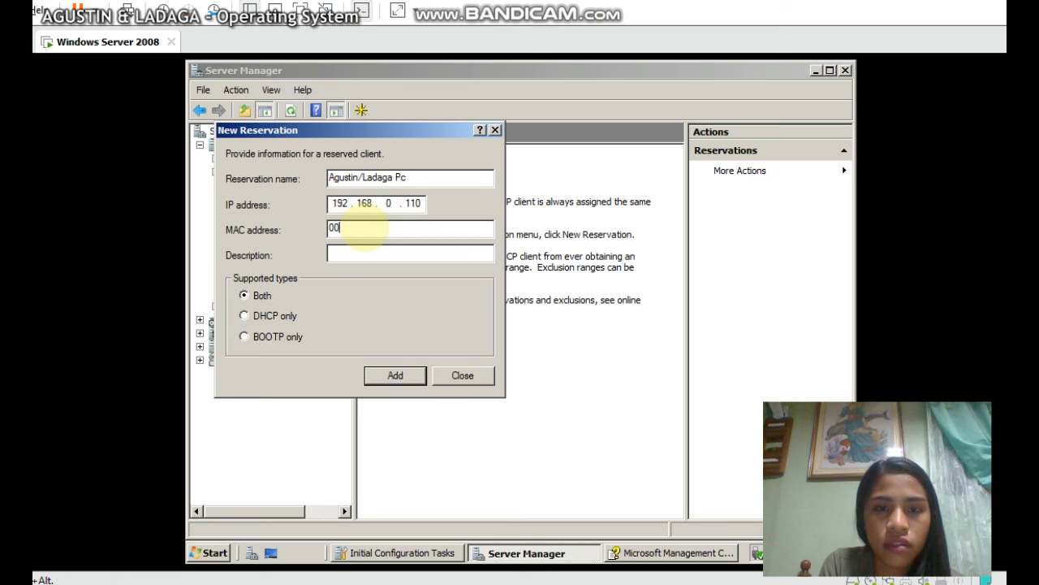
{"action": "type", "text": "-"}
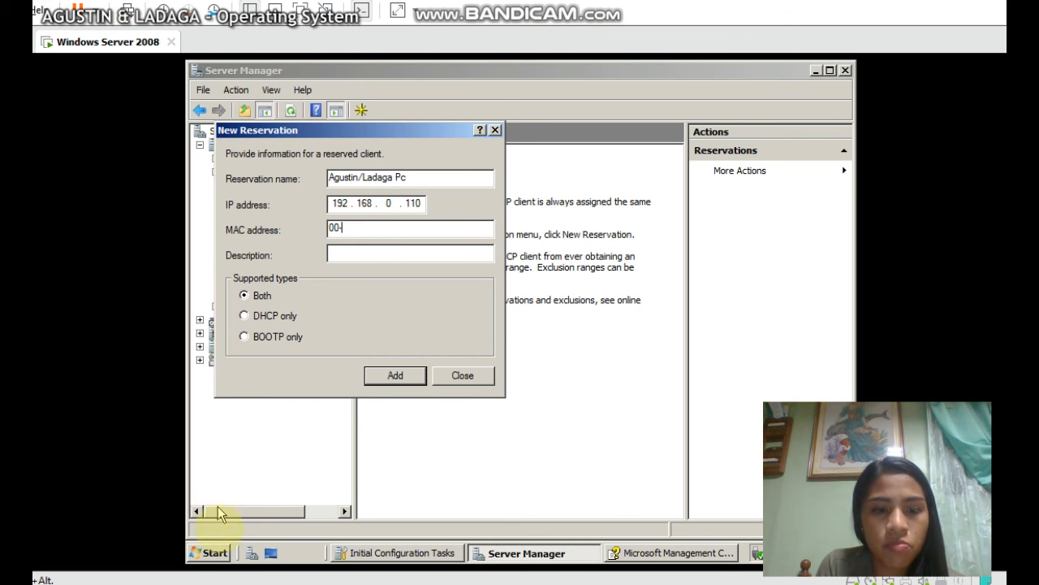
{"action": "left_click", "coordinate": [210, 553]}
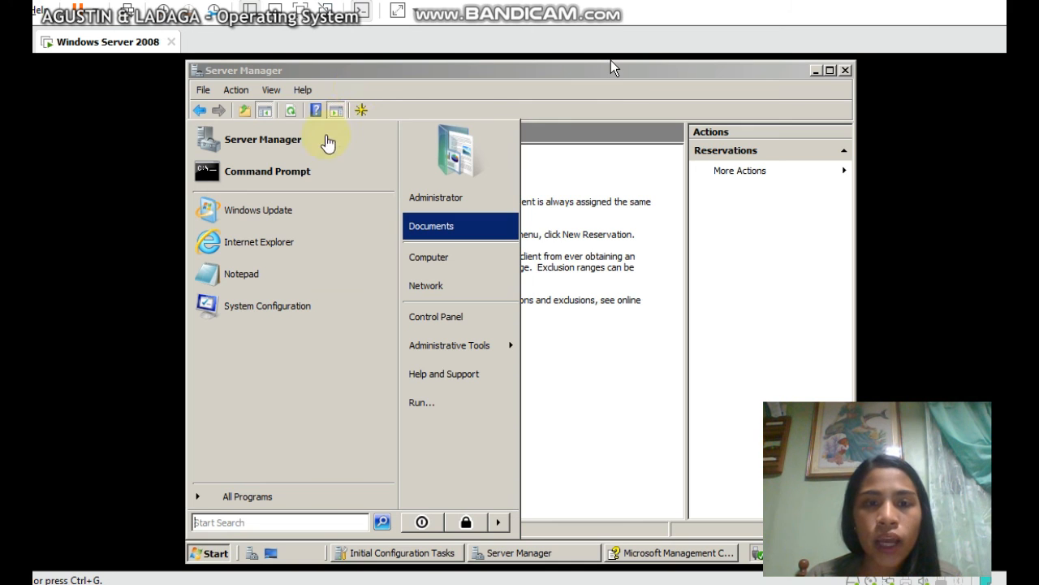
Run ipconfig /all in Command Prompt to read the adapter's physical address, then close it
{"action": "left_click", "coordinate": [325, 172]}
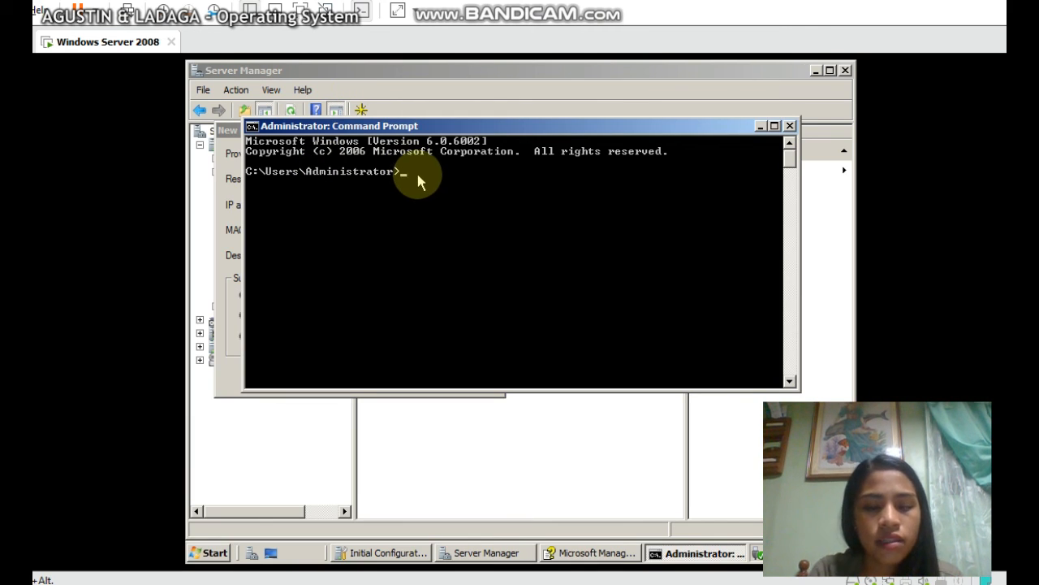
{"action": "type", "text": "ipconfig /"}
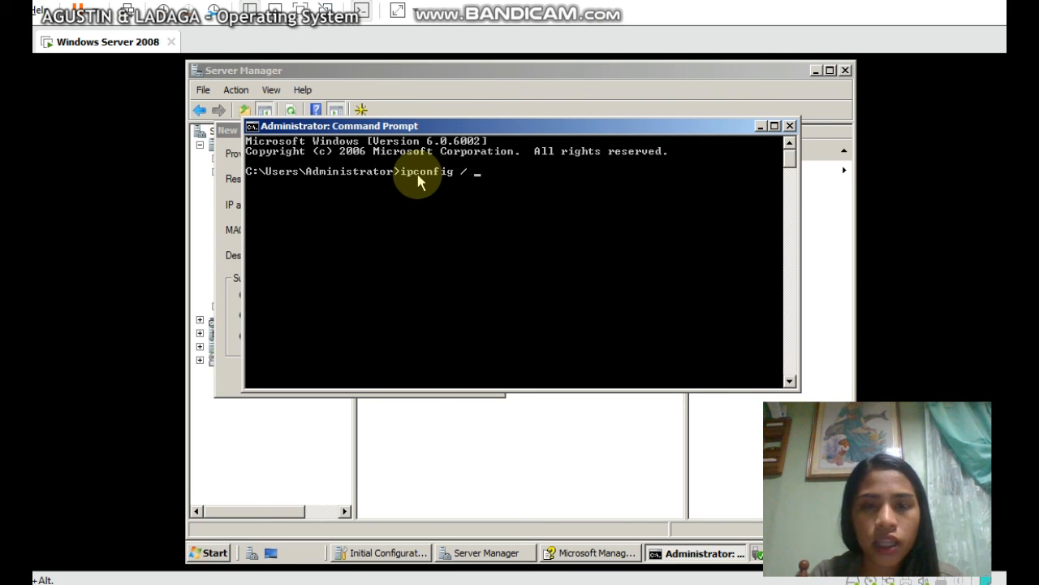
{"action": "key", "text": "BackSpace"}
{"action": "type", "text": "all"}
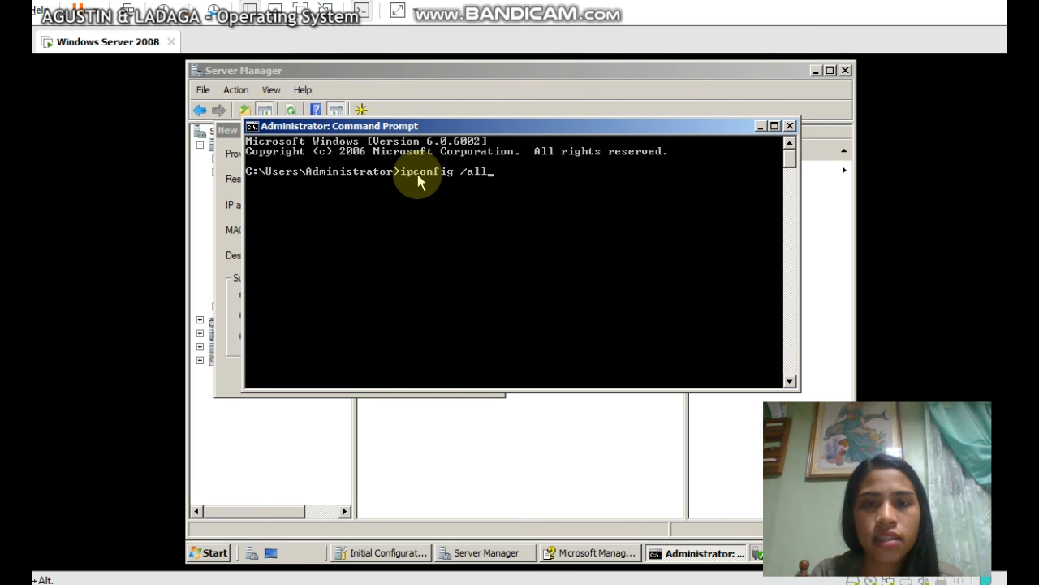
{"action": "key", "text": "Return"}
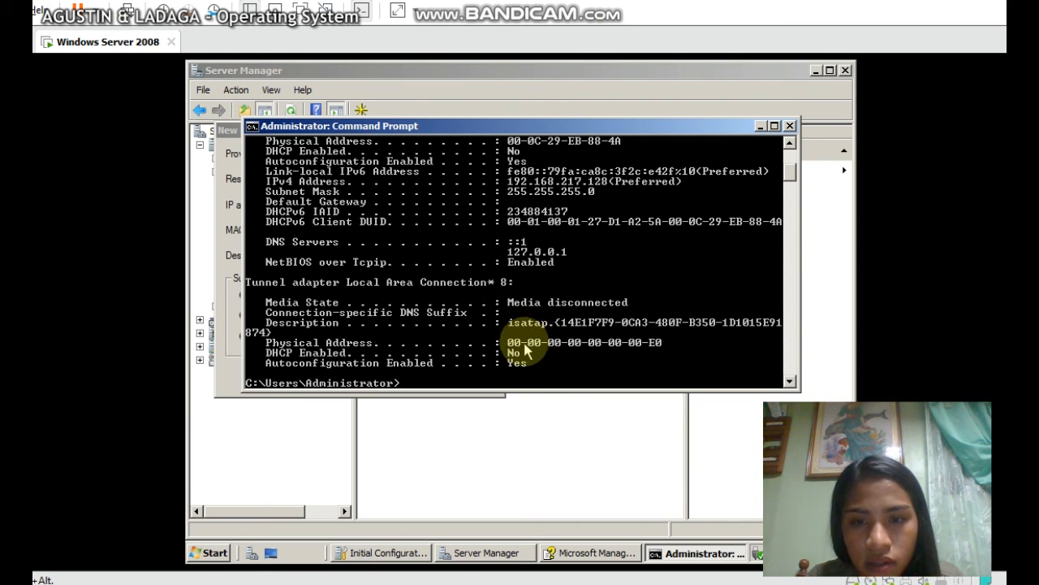
{"action": "left_click", "coordinate": [790, 128]}
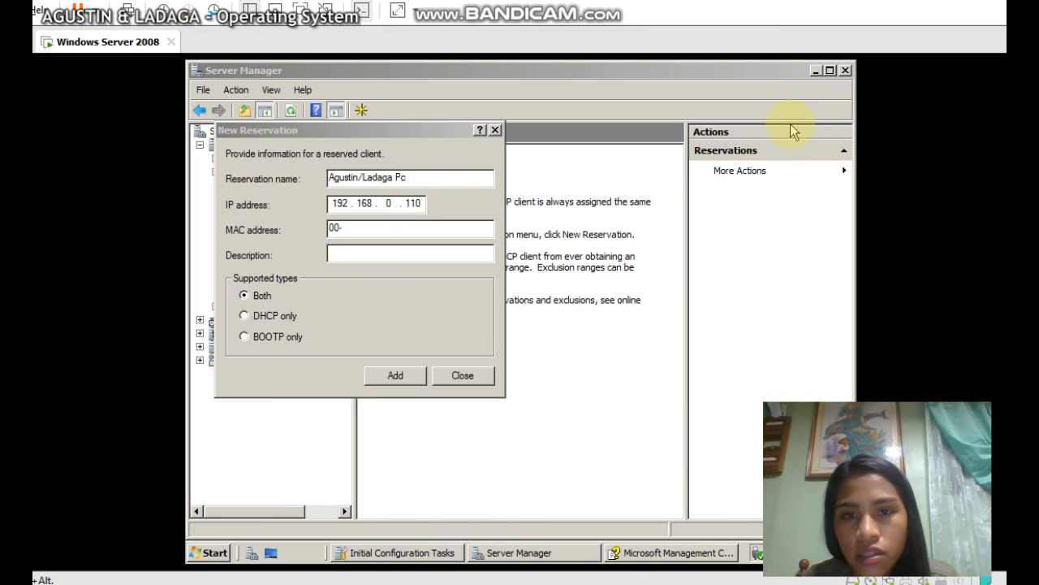
{"action": "left_click", "coordinate": [350, 228]}
{"action": "type", "text": "00-"}
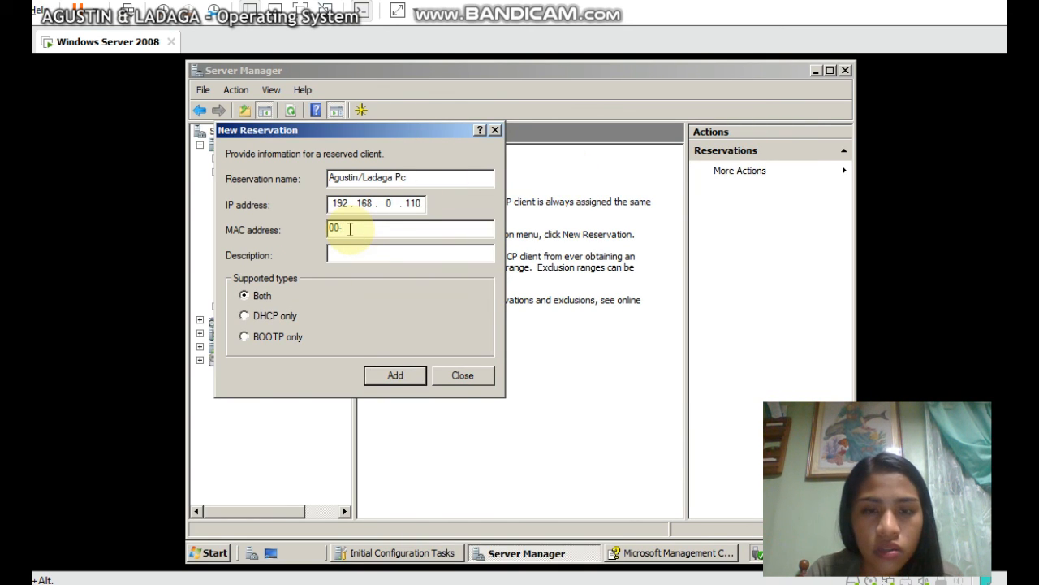
{"action": "type", "text": "00-00-"}
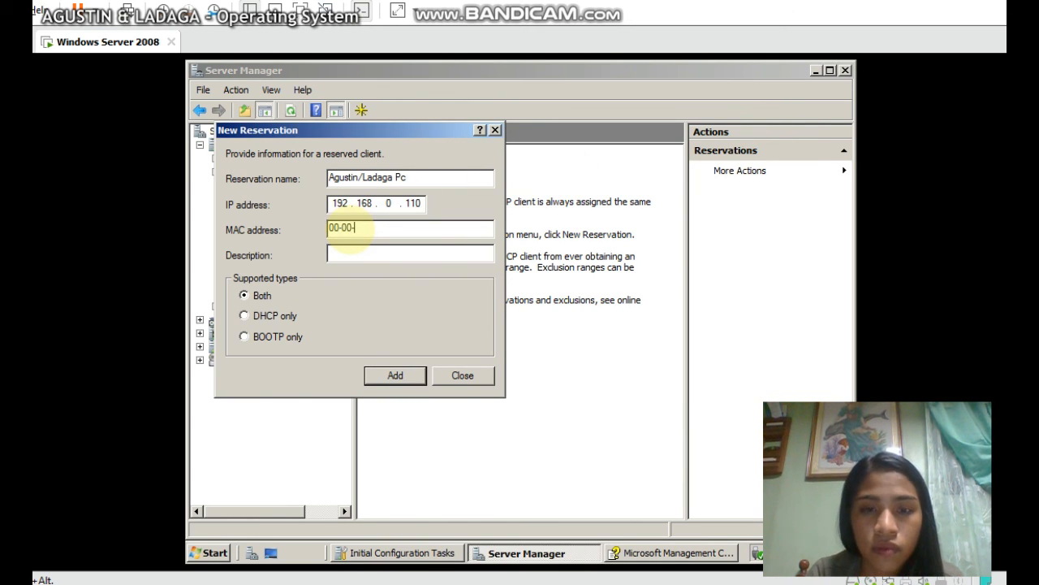
{"action": "type", "text": "00-00-0-"}
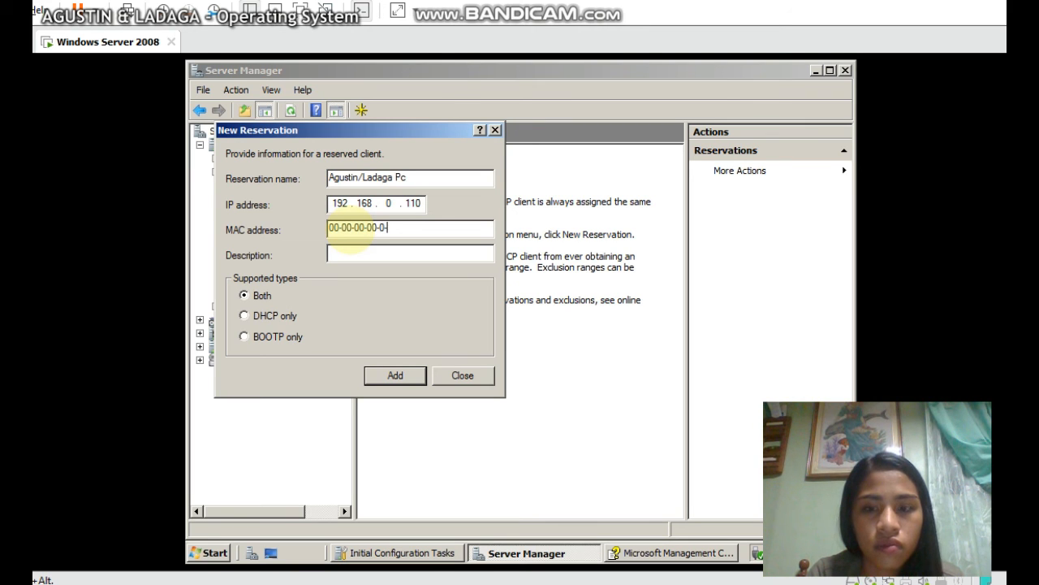
{"action": "type", "text": "0-00-00"}
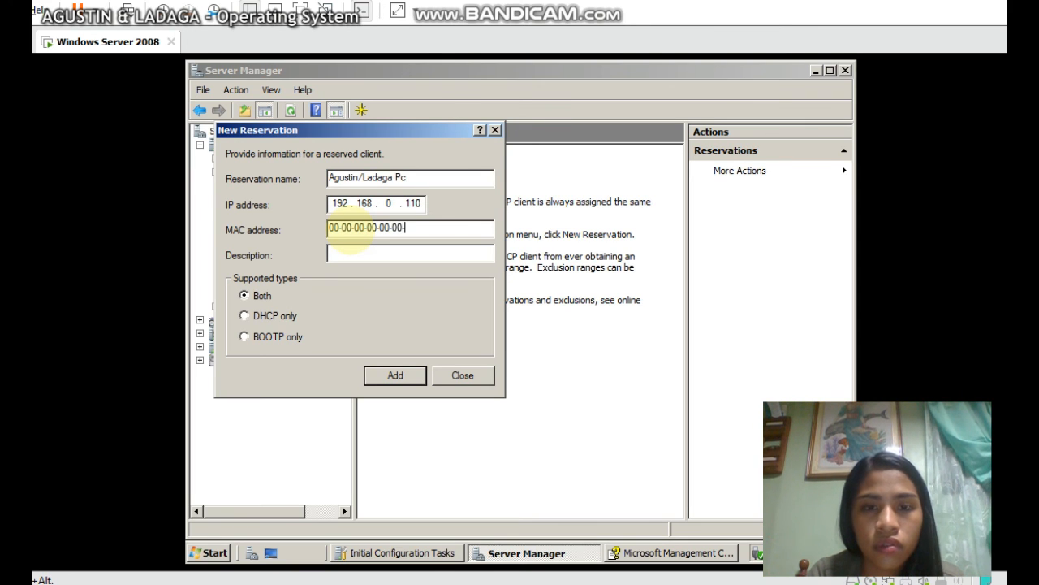
{"action": "type", "text": "-"}
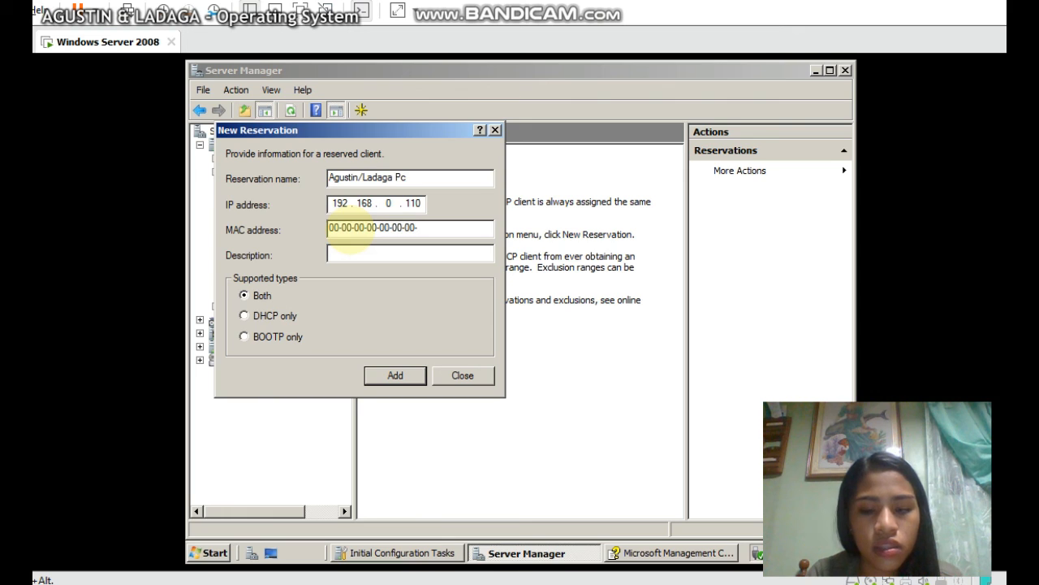
{"action": "type", "text": "E0"}
{"action": "left_click", "coordinate": [338, 255]}
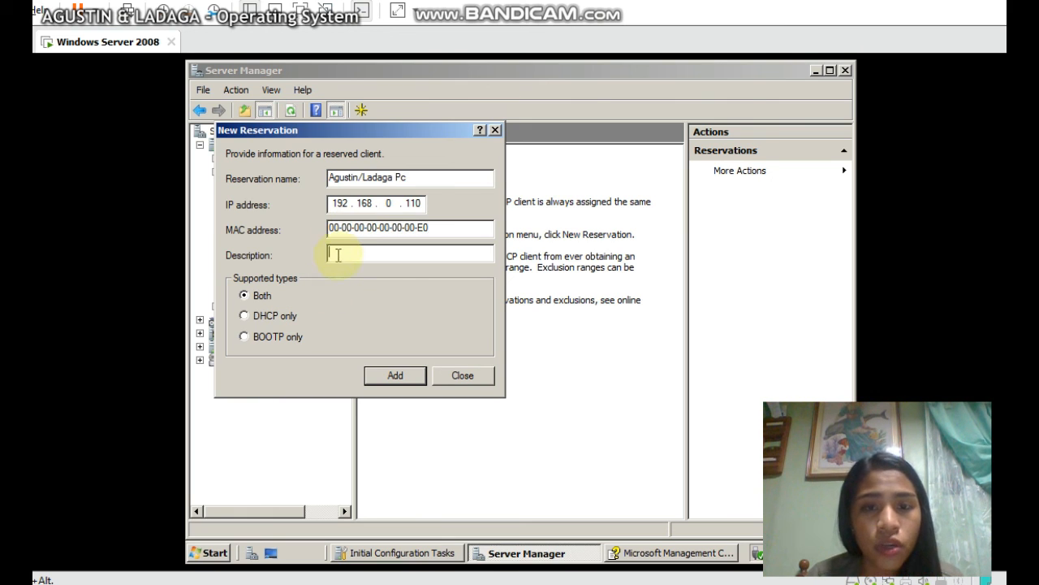
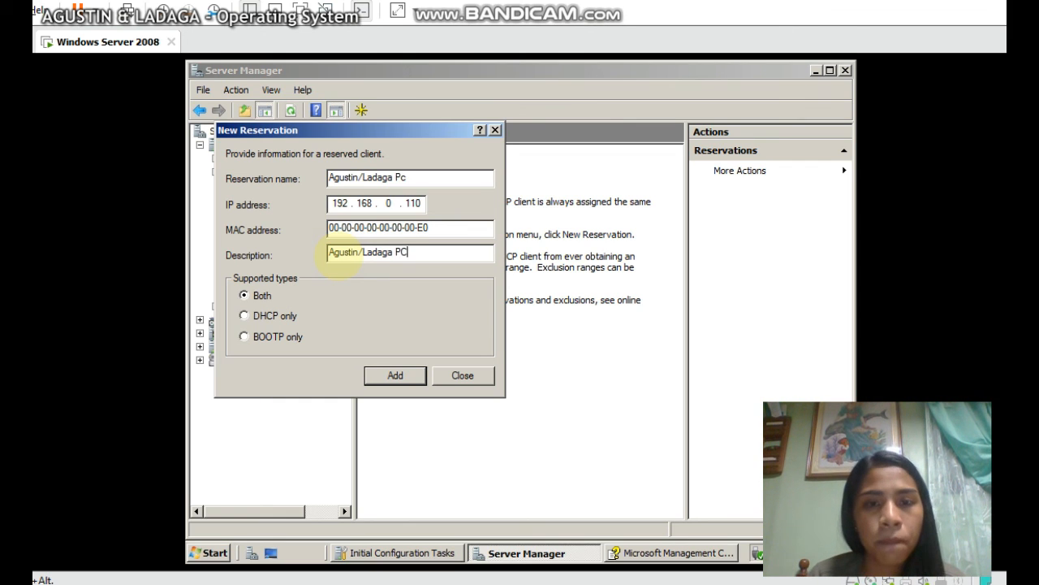
{"action": "left_click", "coordinate": [415, 175]}
{"action": "key", "text": "BackSpace"}
{"action": "type", "text": "C"}
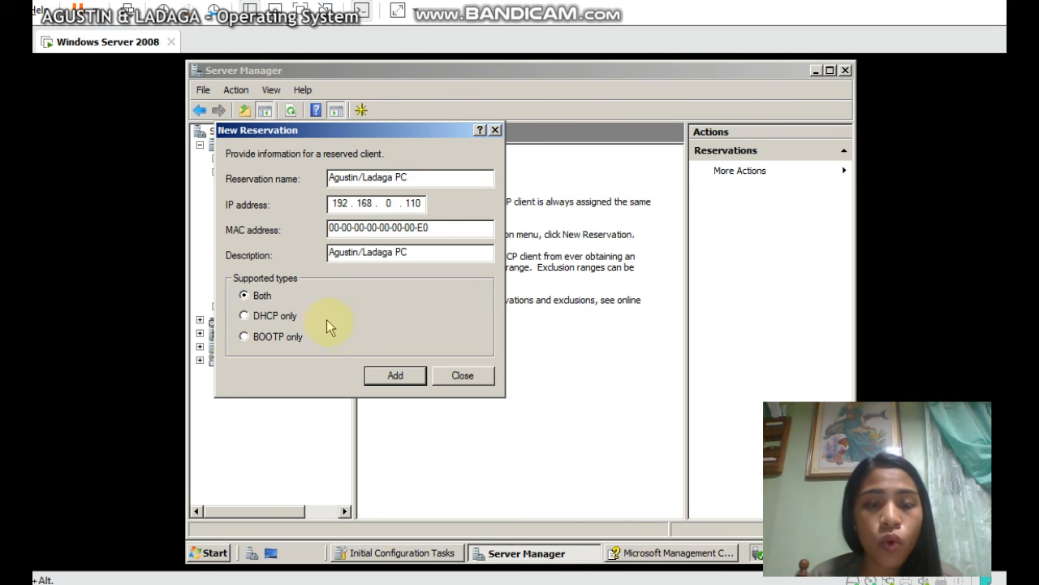
Add the 192.168.0.110 reservation, accepting the identifier warning, and select it in the list
{"action": "left_click", "coordinate": [393, 375]}
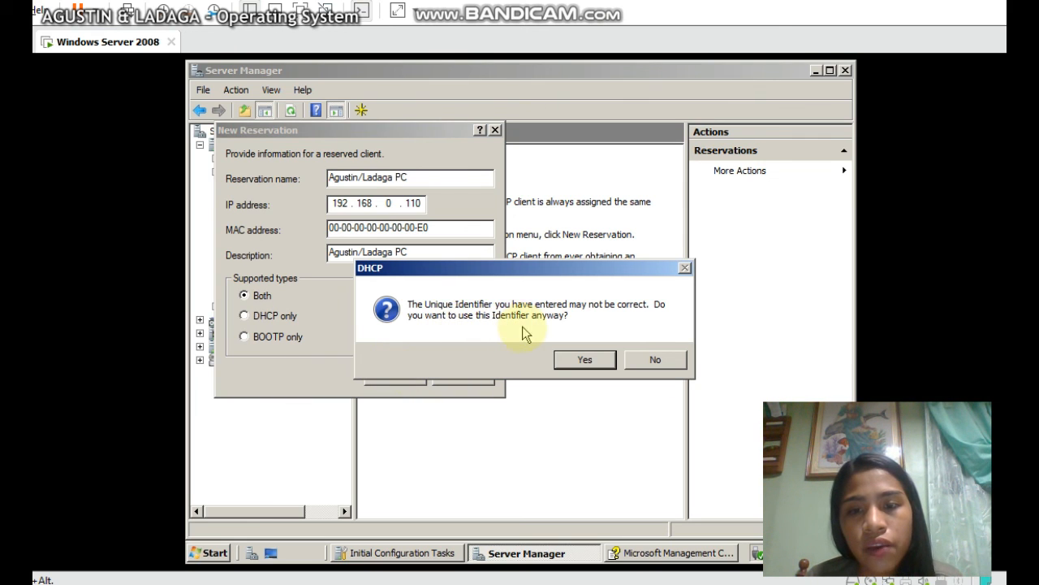
{"action": "left_click", "coordinate": [589, 359]}
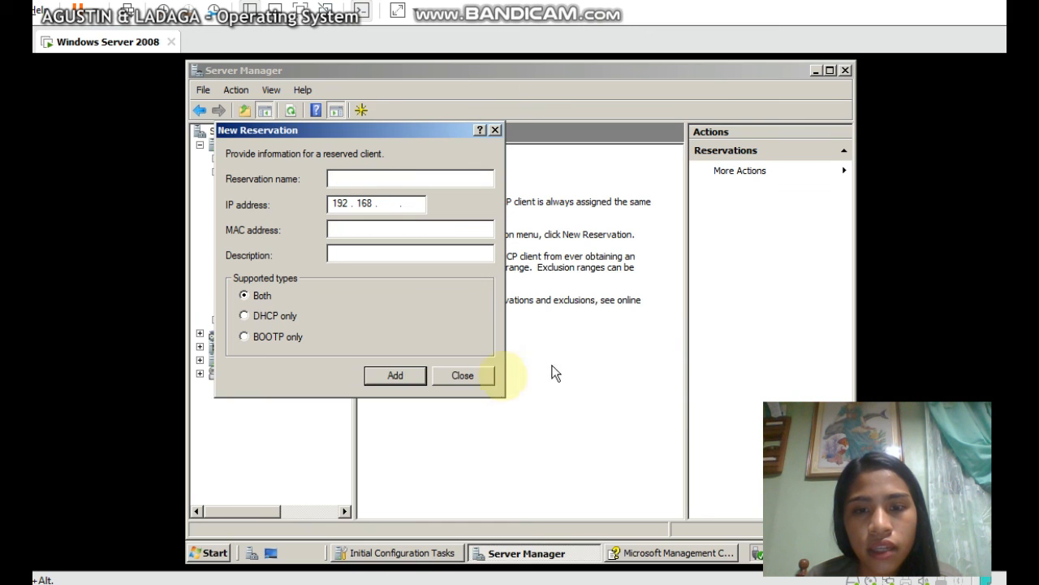
{"action": "left_click", "coordinate": [463, 375]}
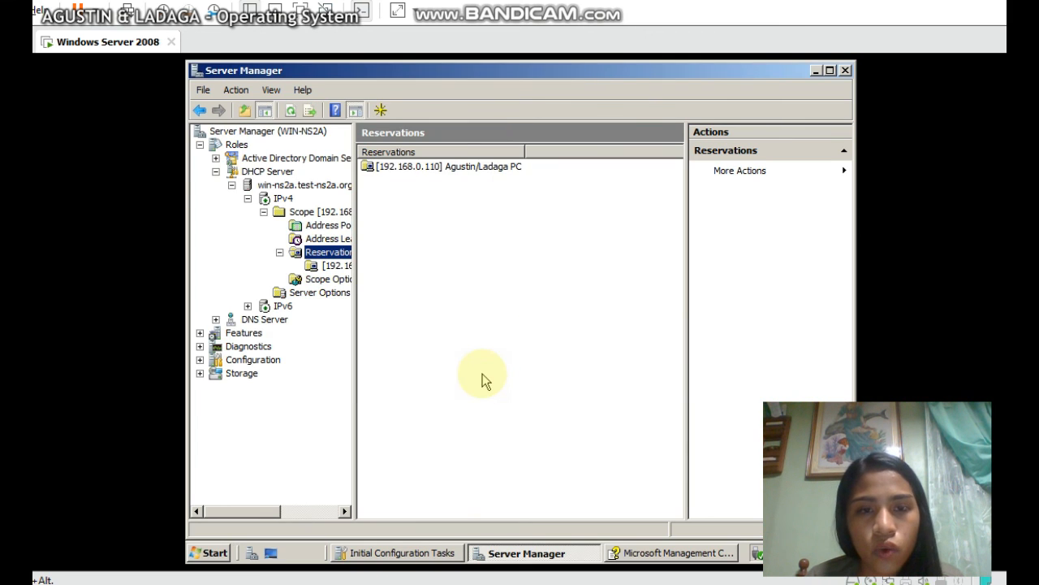
{"action": "left_click", "coordinate": [431, 167]}
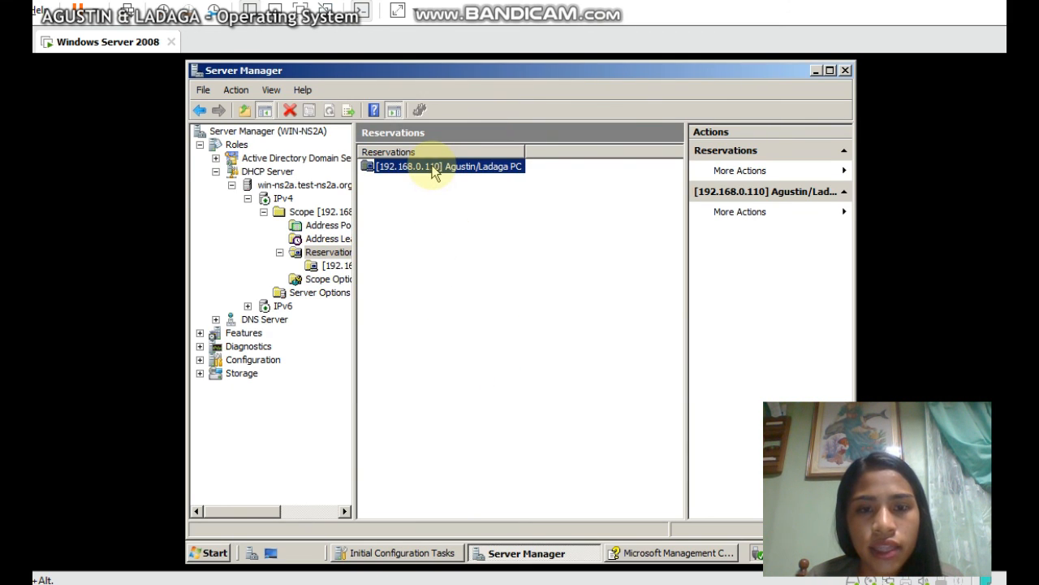
Open a new exclusion range dialog from the scope's Address Pool
{"action": "left_click", "coordinate": [328, 229]}
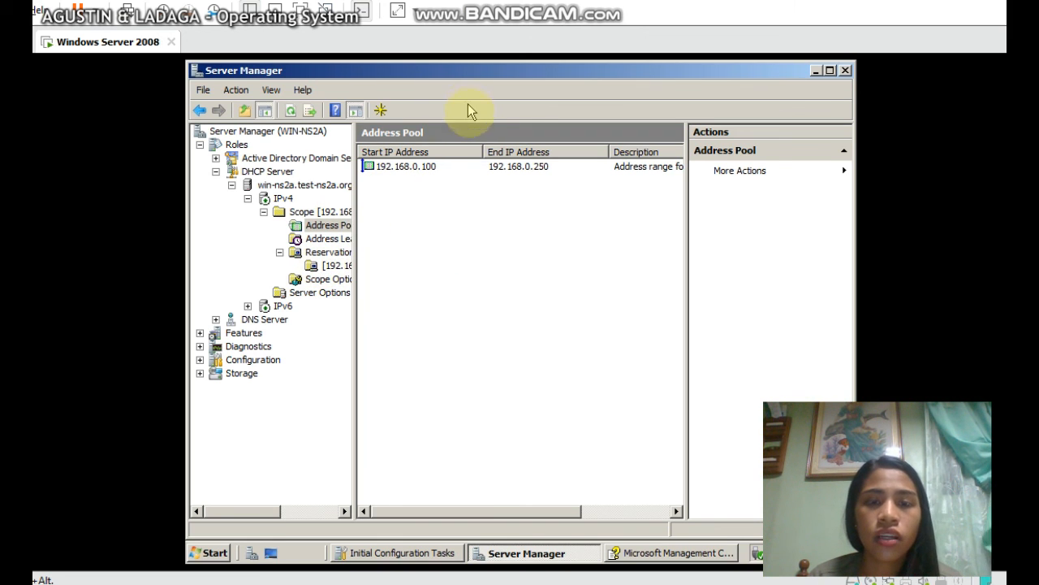
{"action": "right_click", "coordinate": [442, 191]}
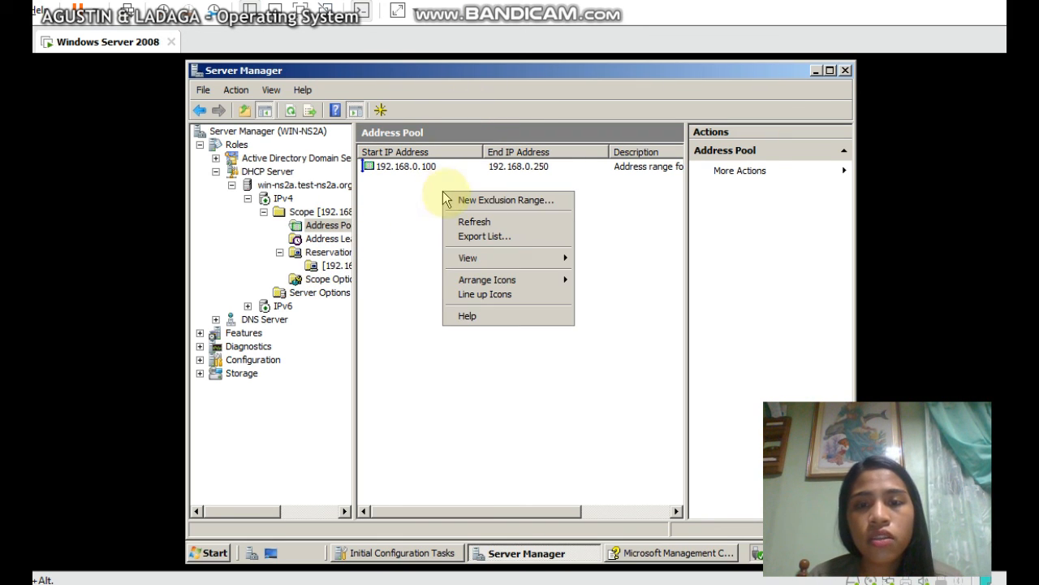
{"action": "left_click", "coordinate": [456, 203]}
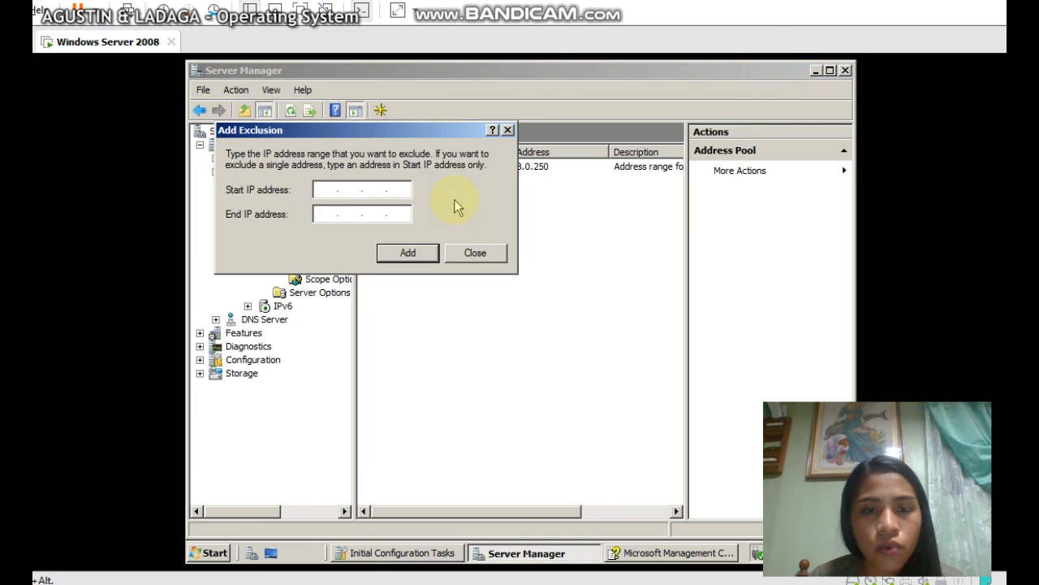
{"action": "left_click_drag", "start_coordinate": [372, 131], "coordinate": [534, 220]}
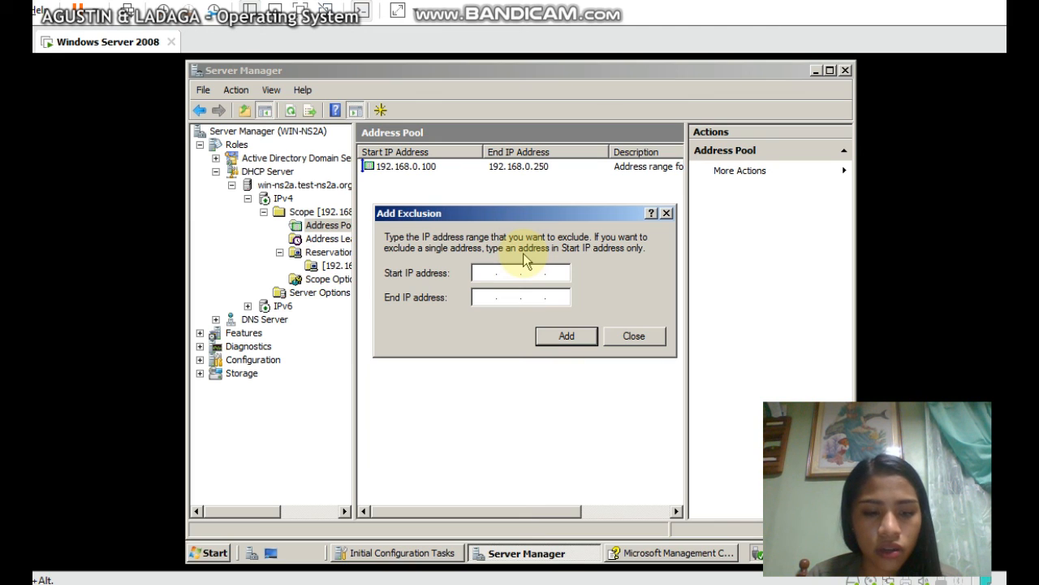
Exclude 192.168.0.100 through 192.168.0.110 and close the dialog
{"action": "type", "text": "192 . "}
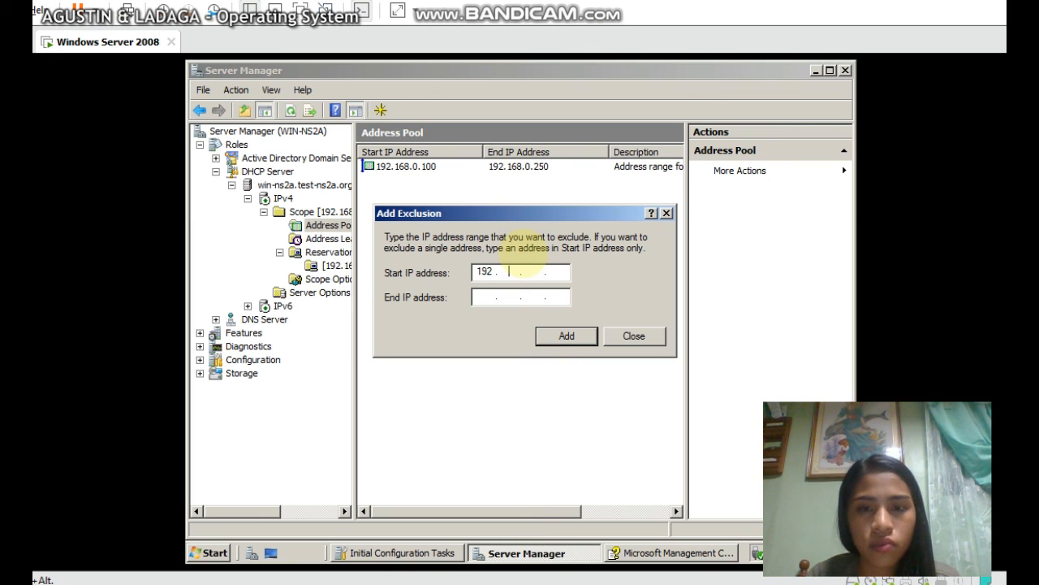
{"action": "type", "text": "168 . "}
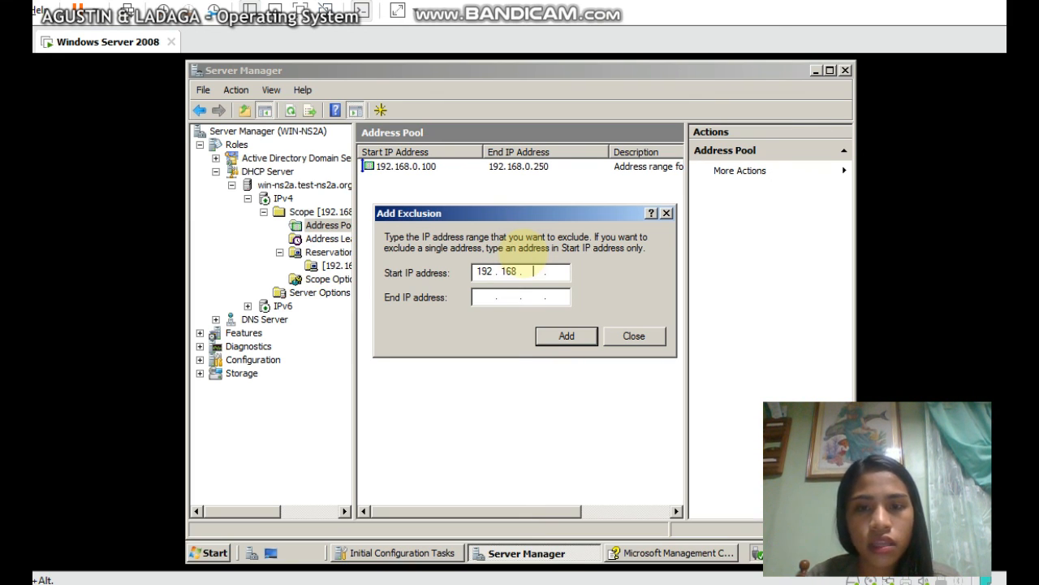
{"action": "type", "text": "0"}
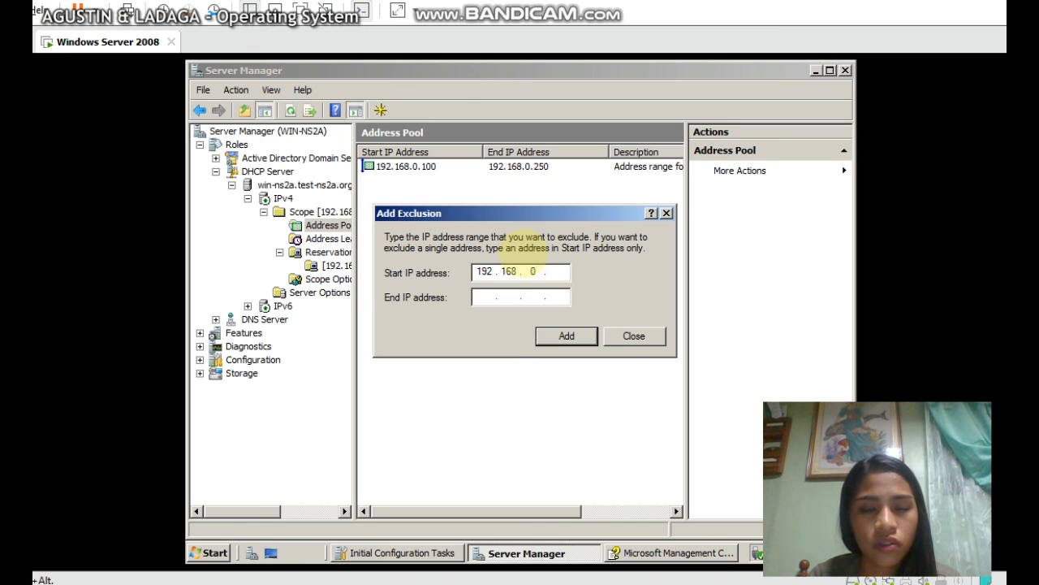
{"action": "left_click", "coordinate": [555, 272]}
{"action": "type", "text": "100"}
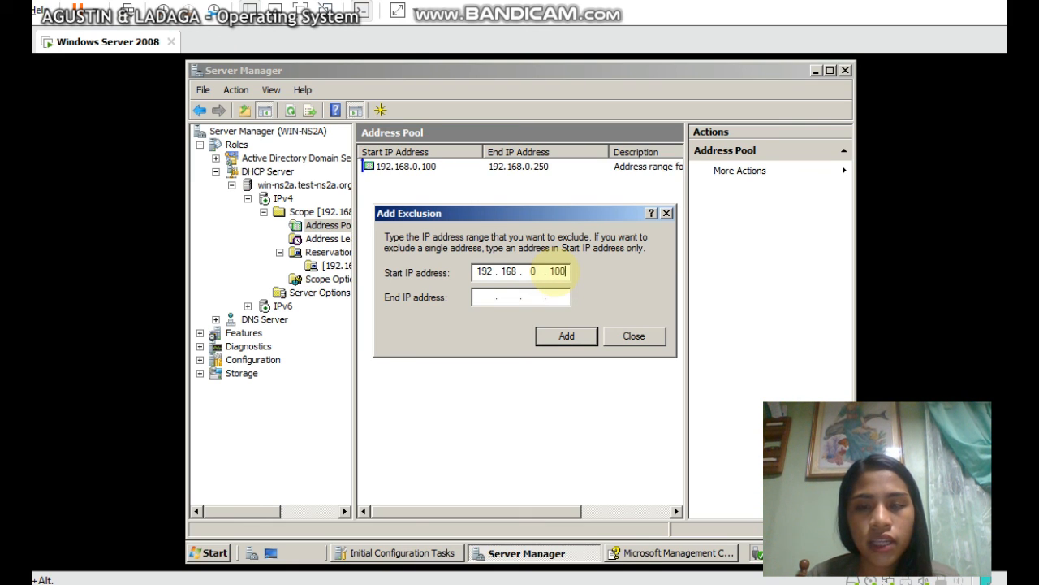
{"action": "left_click", "coordinate": [484, 298]}
{"action": "type", "text": "19"}
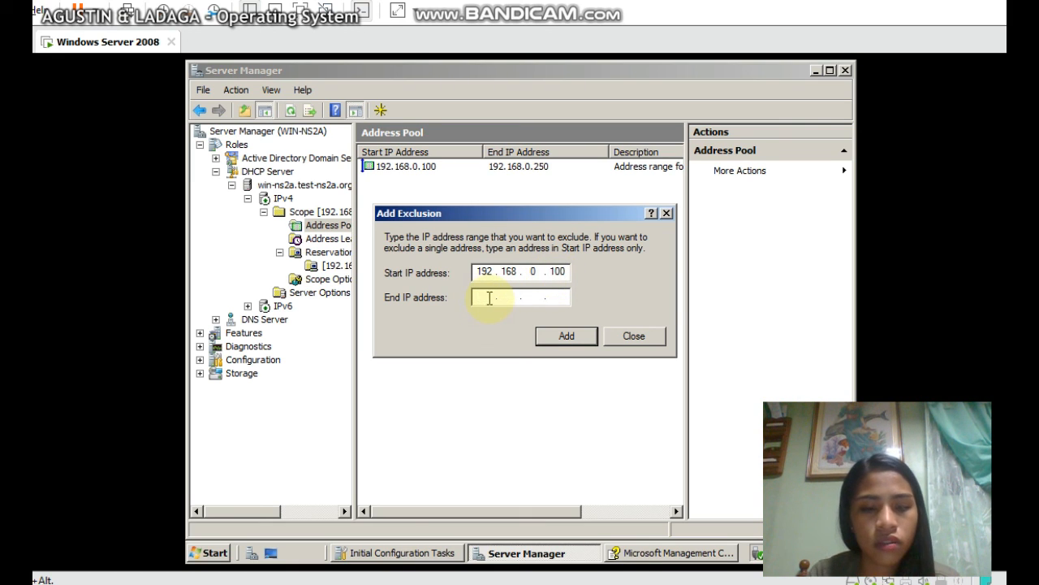
{"action": "type", "text": "2 . 1"}
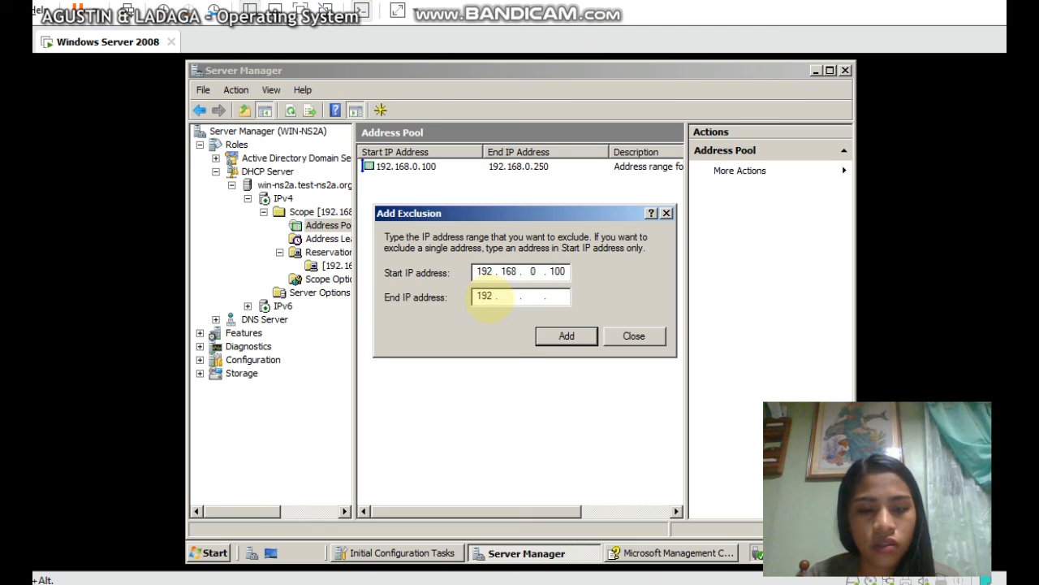
{"action": "type", "text": "68 . "}
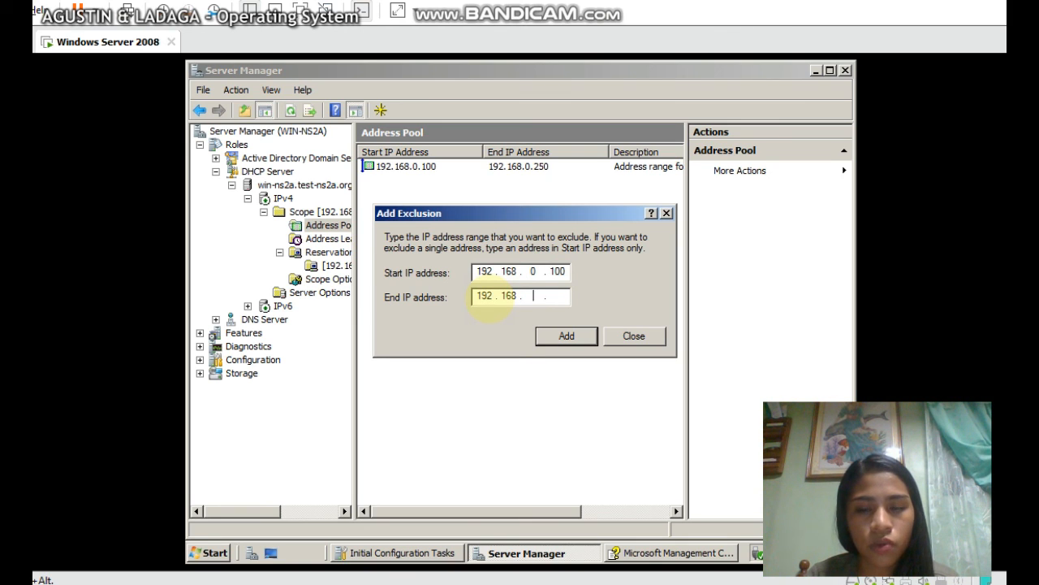
{"action": "type", "text": "0"}
{"action": "key", "text": "Tab"}
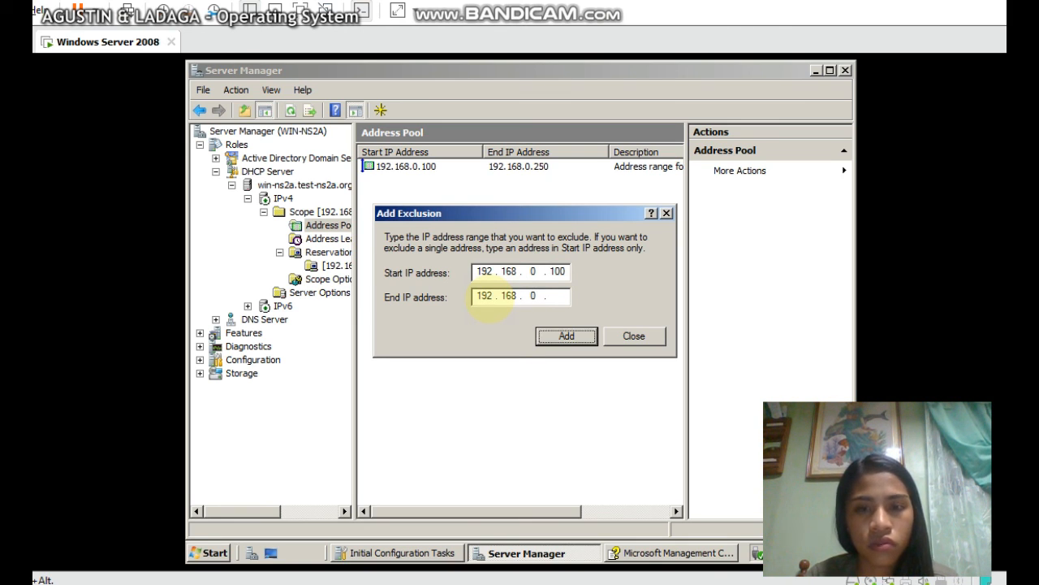
{"action": "left_click", "coordinate": [550, 302]}
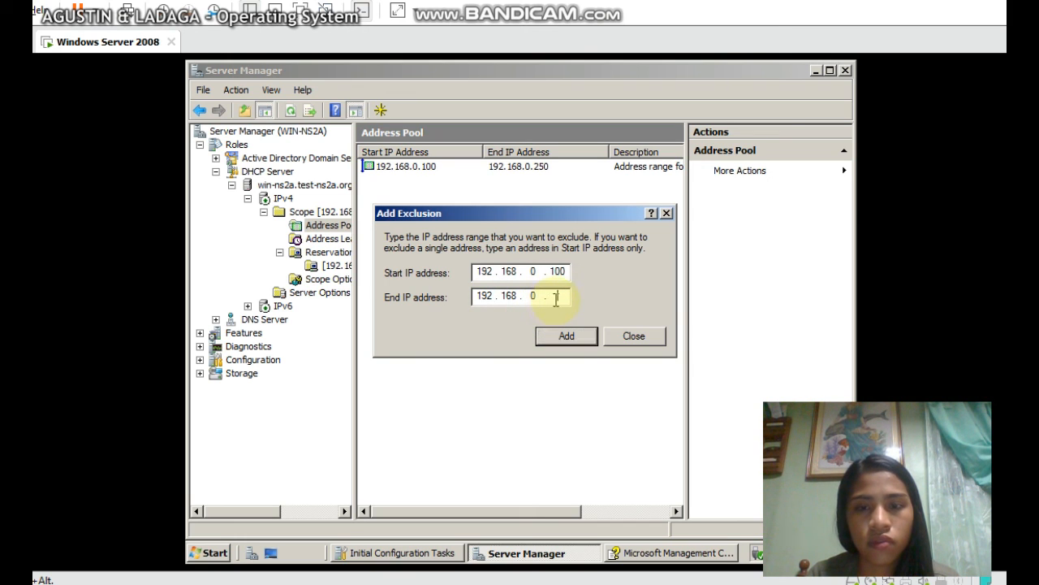
{"action": "type", "text": "110"}
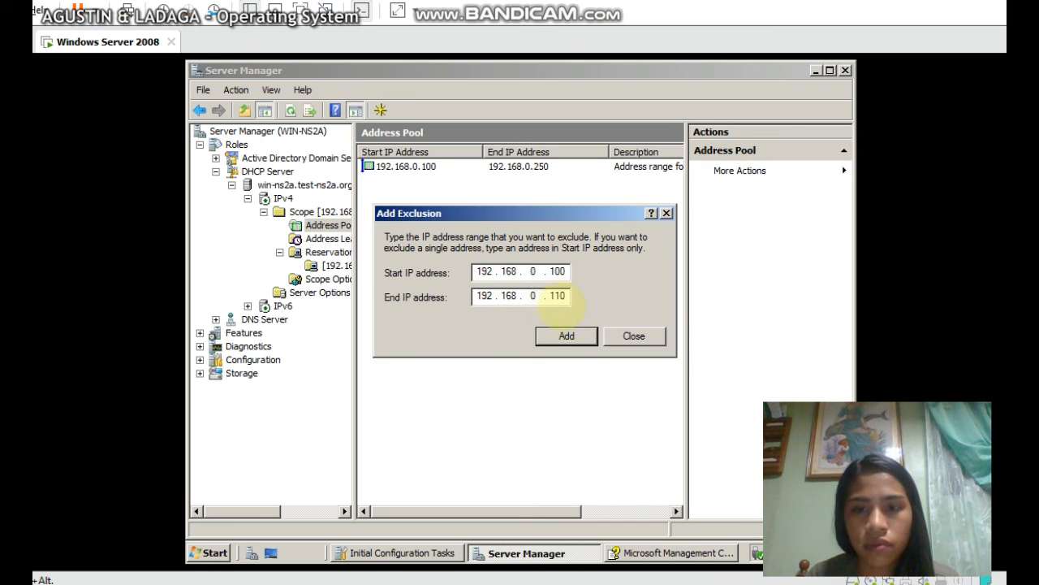
{"action": "left_click", "coordinate": [573, 339]}
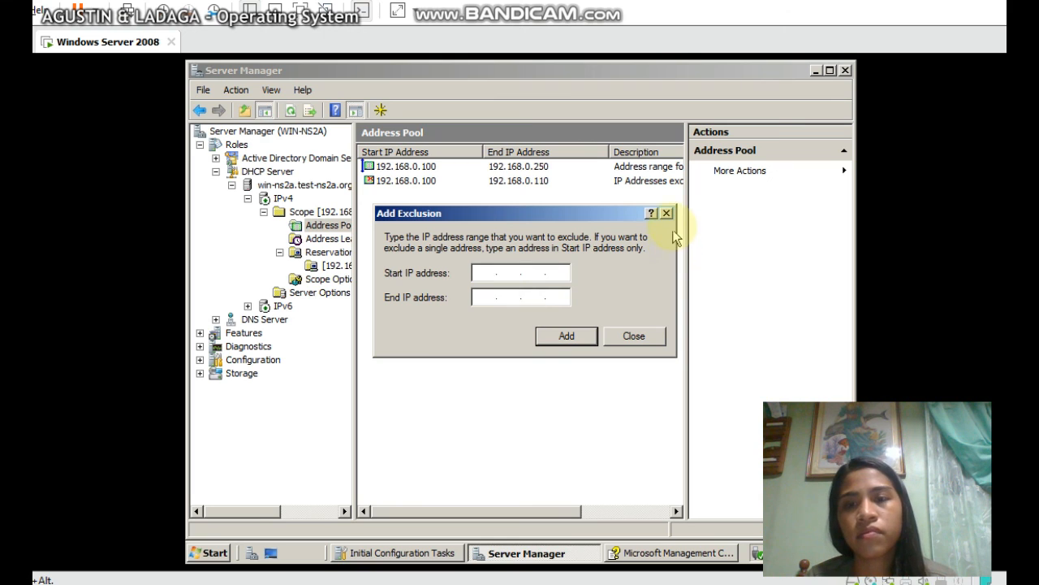
{"action": "left_click", "coordinate": [655, 335]}
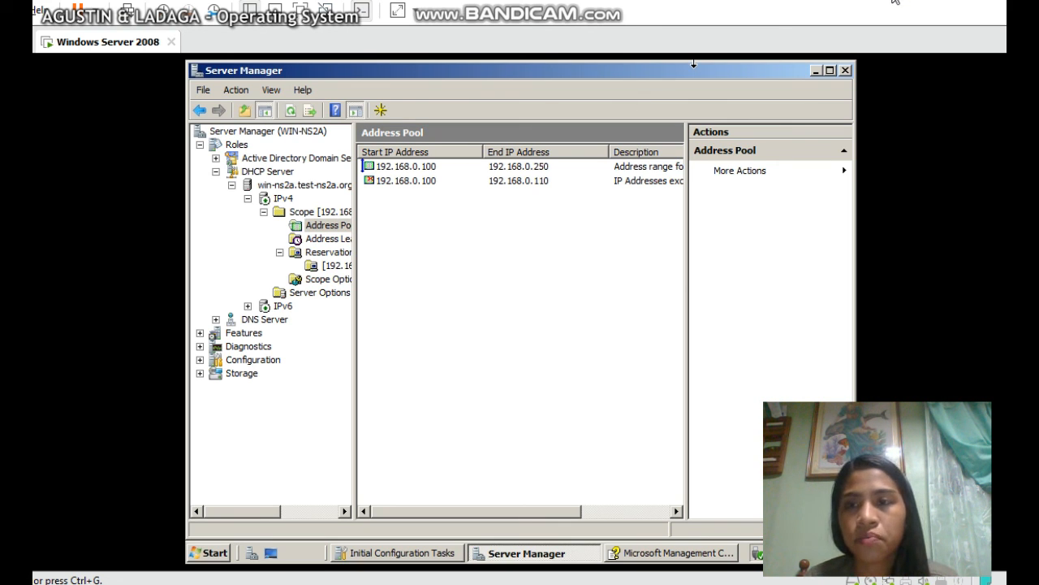
From the IPv4 server's contents, launch the New Superscope wizard
{"action": "left_click", "coordinate": [328, 279]}
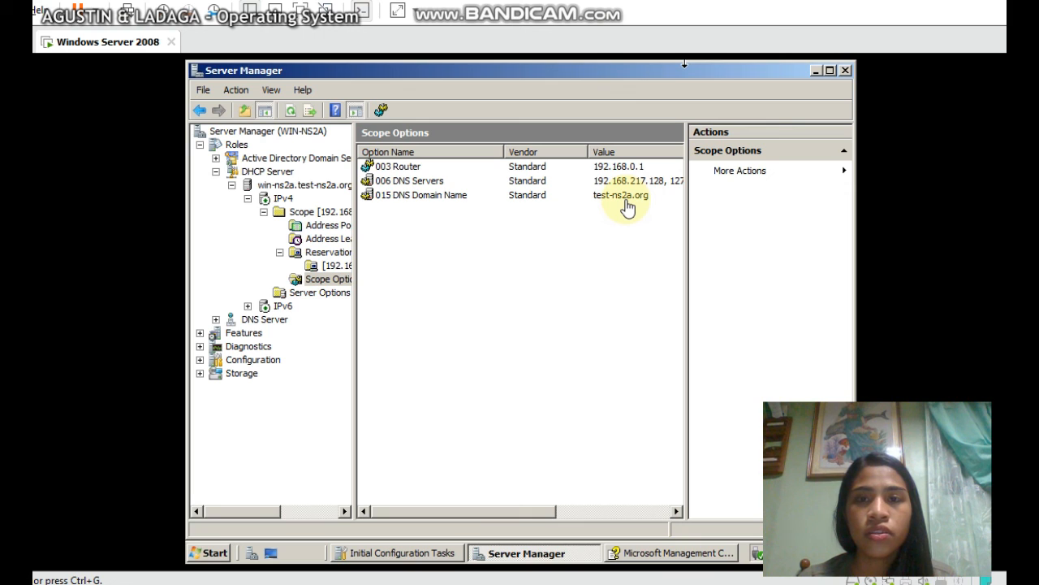
{"action": "left_click", "coordinate": [284, 200]}
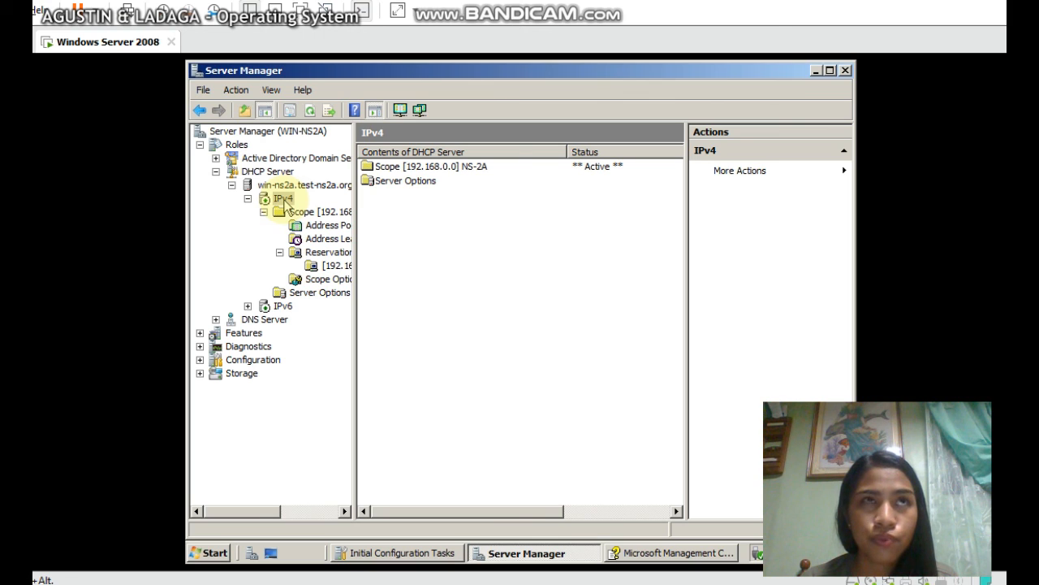
{"action": "right_click", "coordinate": [437, 219]}
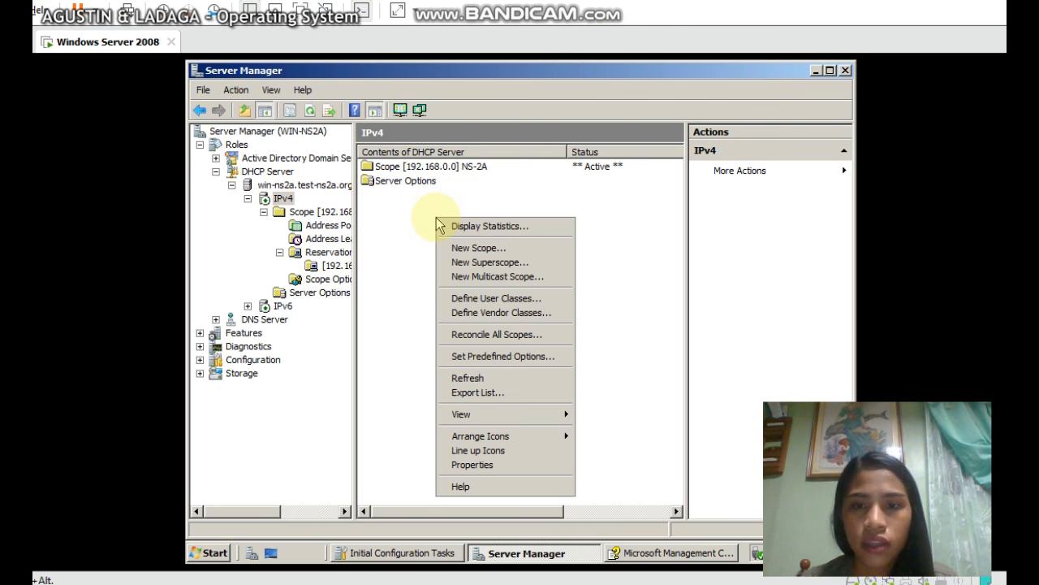
{"action": "left_click", "coordinate": [468, 263]}
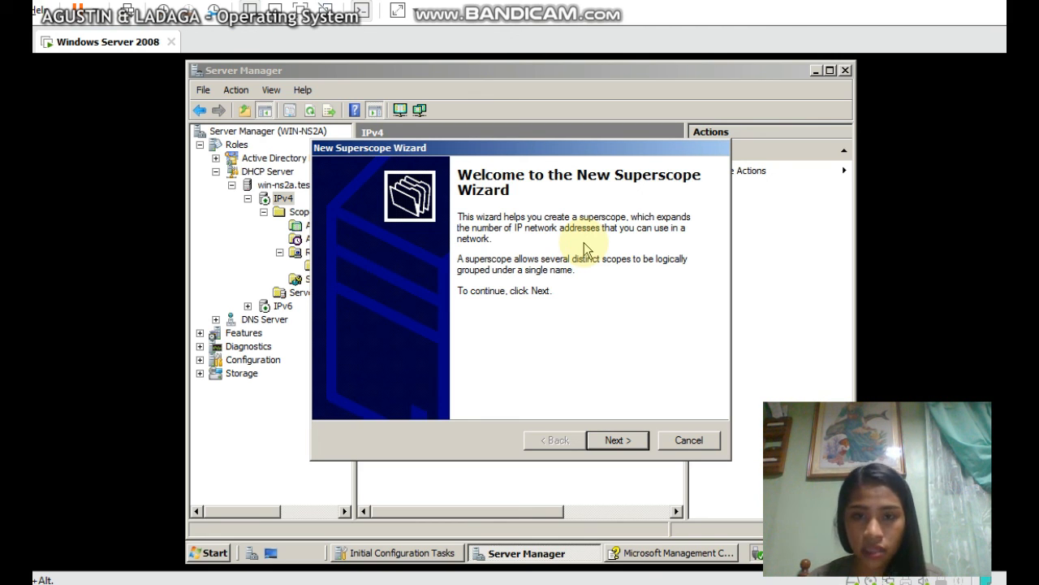
Name the superscope NS-2A_1, include scope [192.168.0.0] NS-2A, and finish the wizard
{"action": "left_click", "coordinate": [618, 440]}
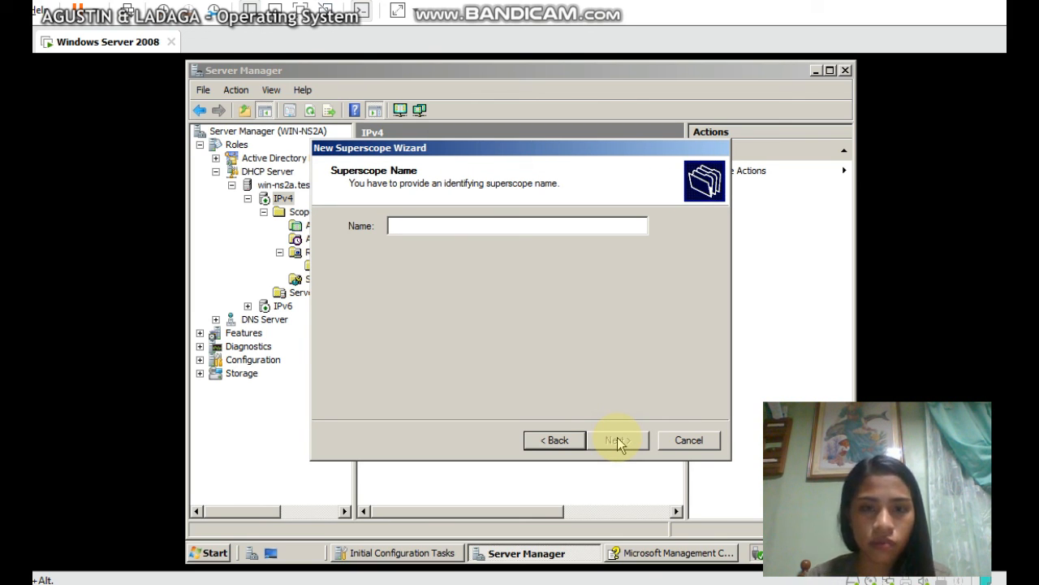
{"action": "type", "text": "NS-2A"}
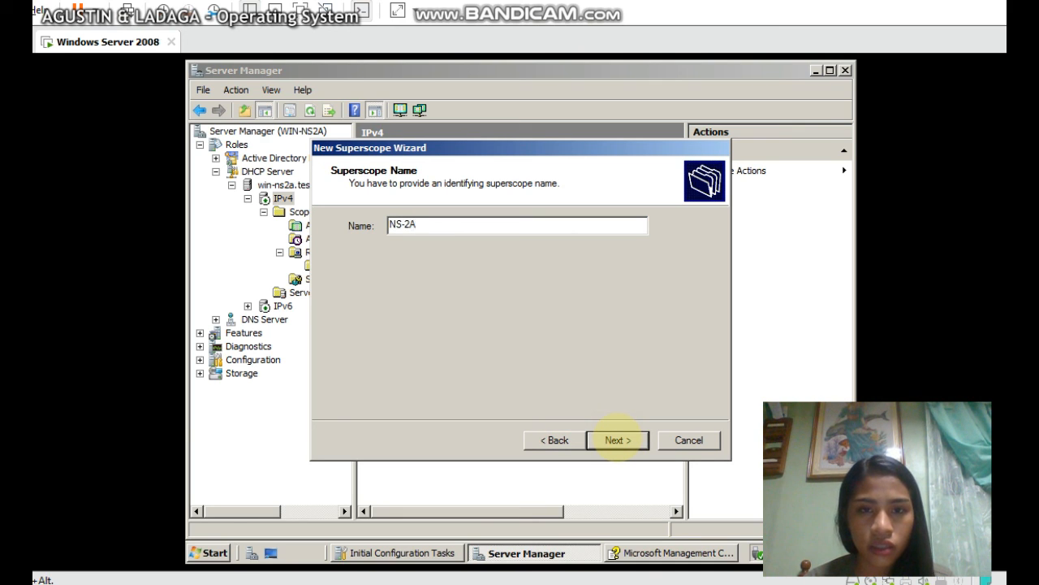
{"action": "type", "text": "-"}
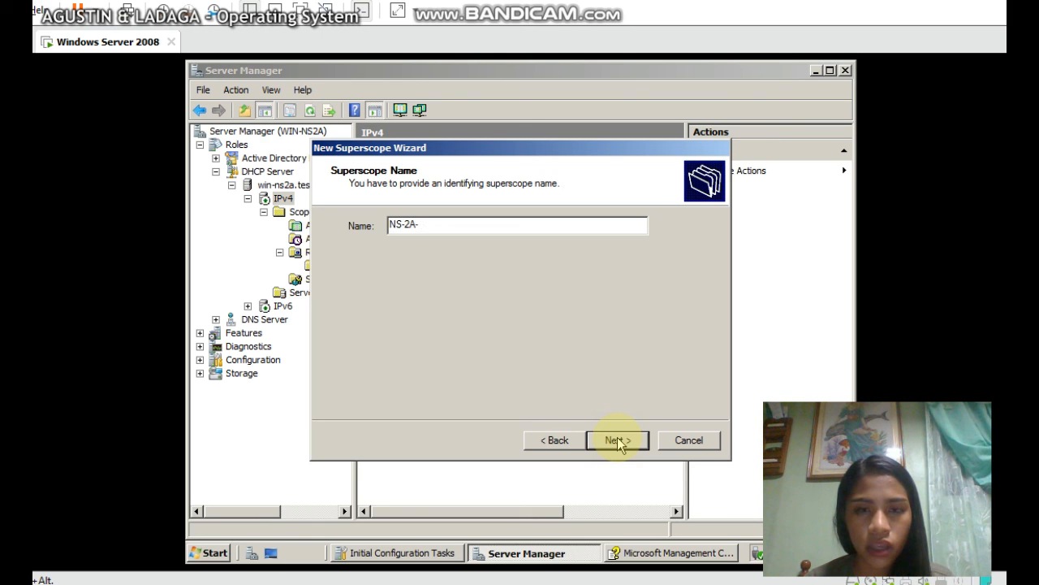
{"action": "key", "text": "BackSpace"}
{"action": "type", "text": "_1"}
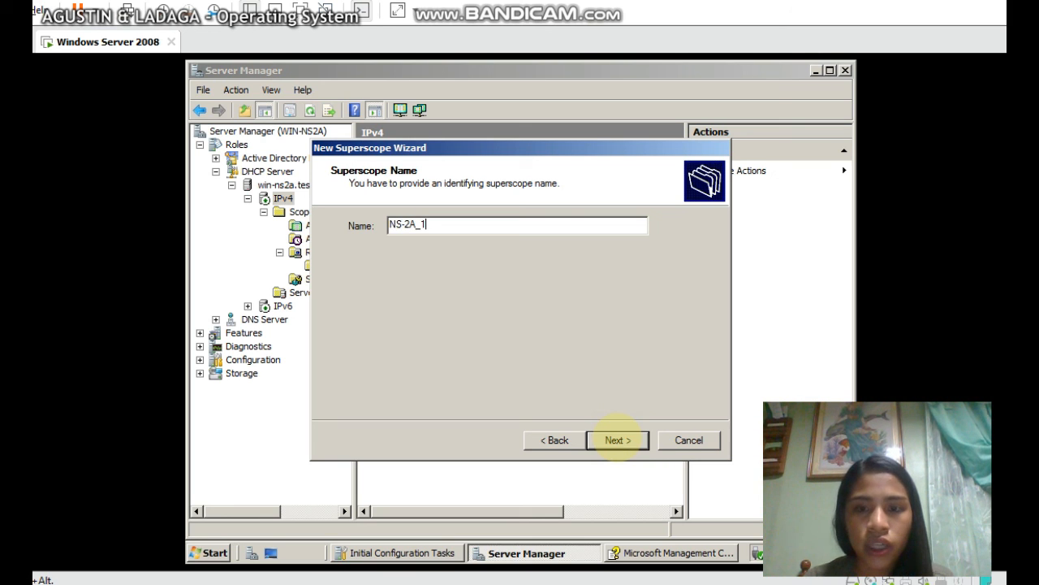
{"action": "left_click", "coordinate": [617, 441]}
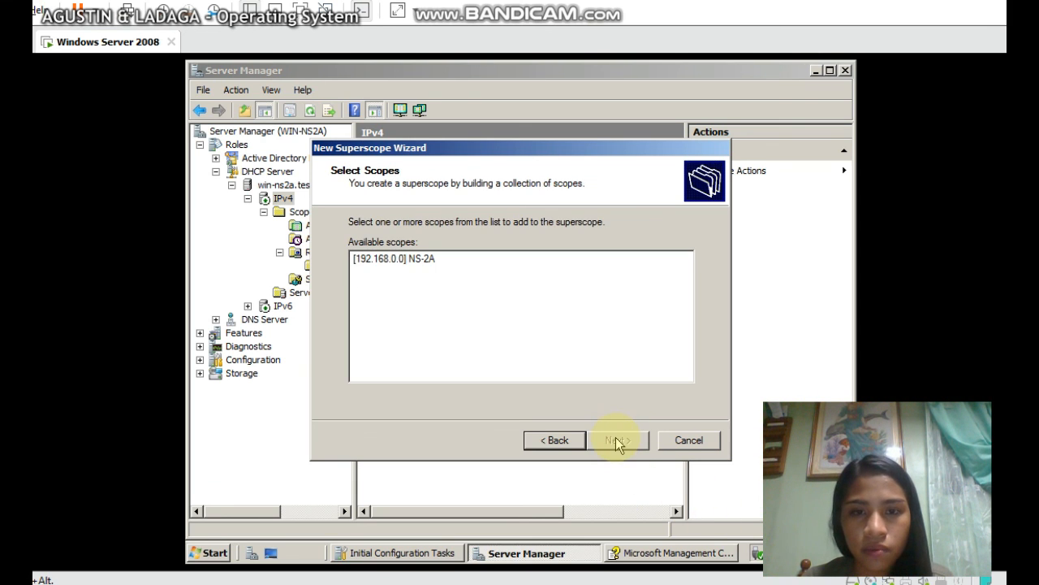
{"action": "left_click", "coordinate": [414, 260]}
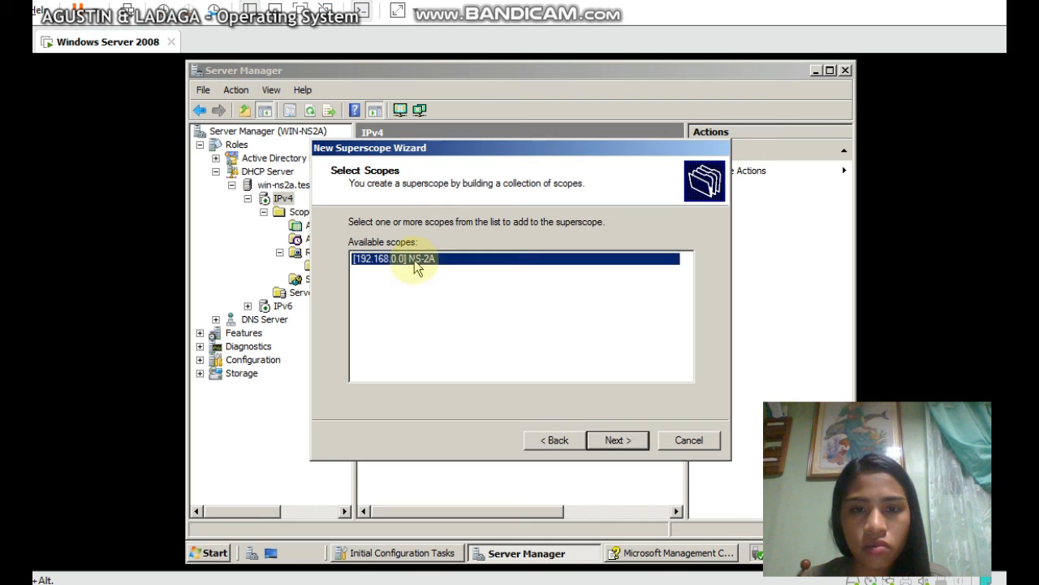
{"action": "left_click", "coordinate": [617, 440]}
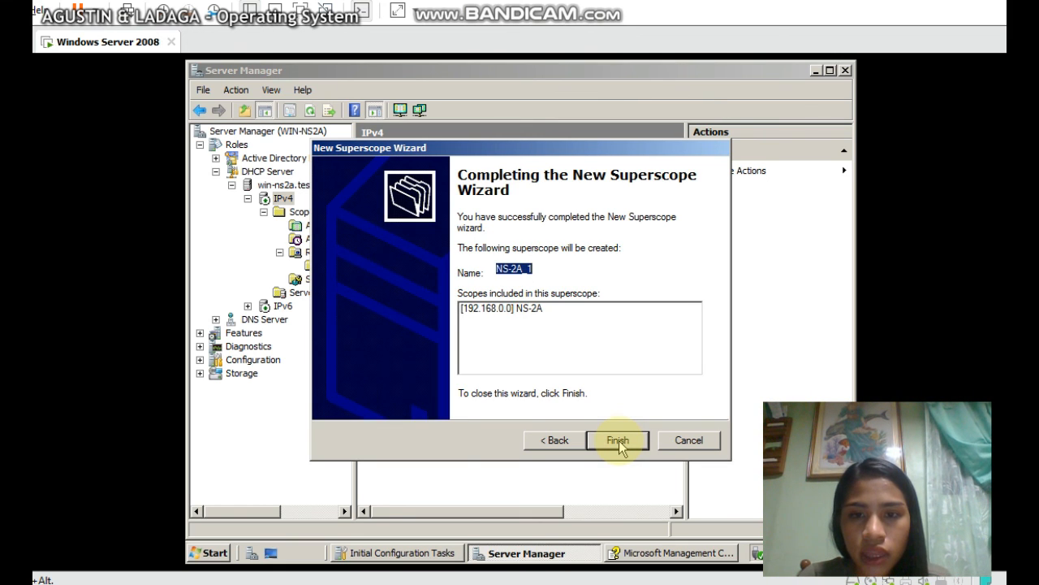
{"action": "left_click", "coordinate": [618, 440]}
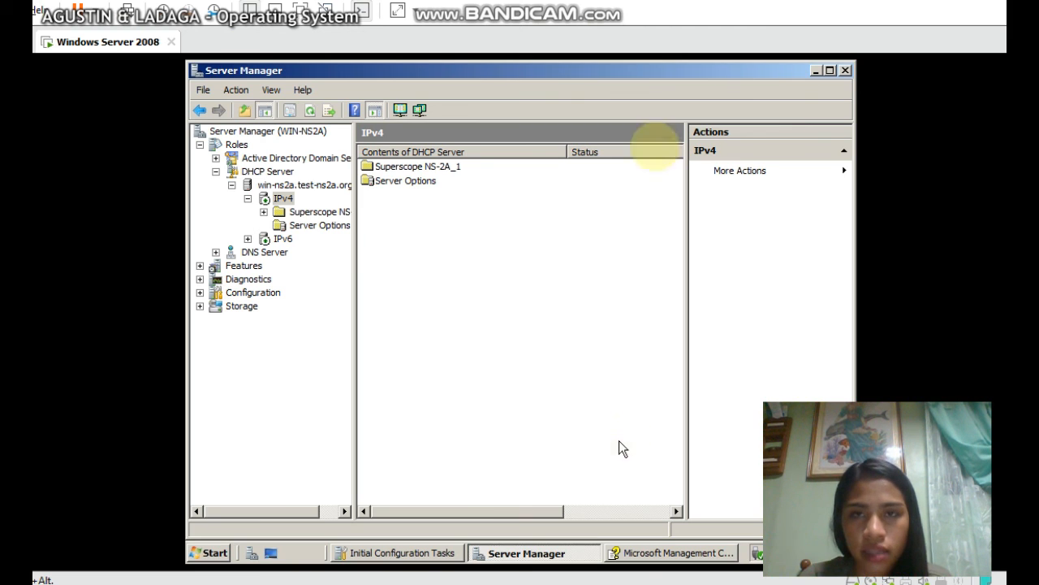